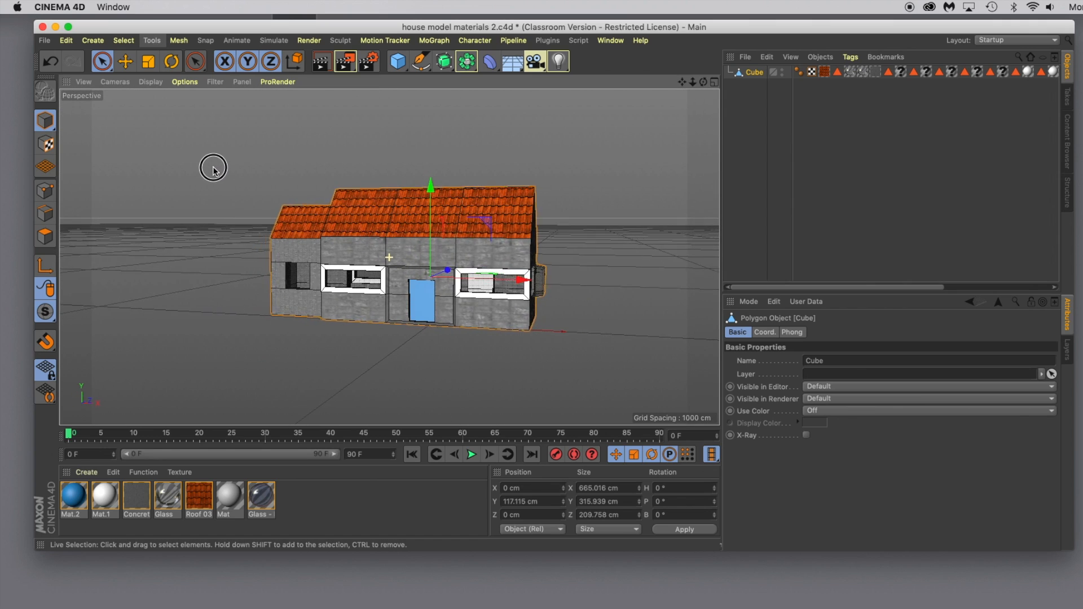
- Render a preview of the house model in the viewport, dismissing the missing roof texture warning
{"action": "left_click", "coordinate": [320, 63]}
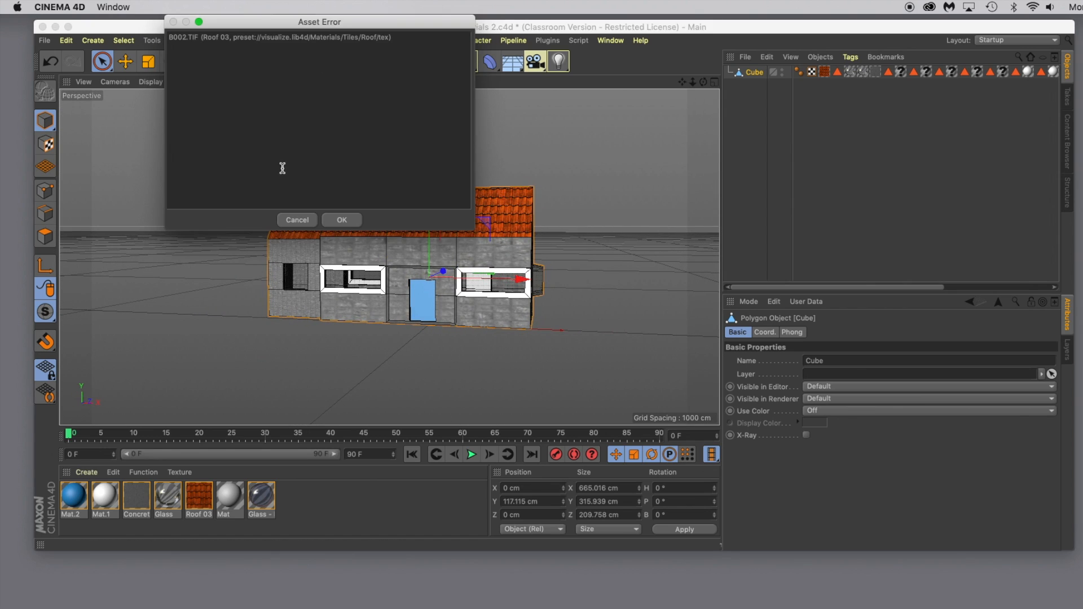
{"action": "left_click", "coordinate": [347, 219]}
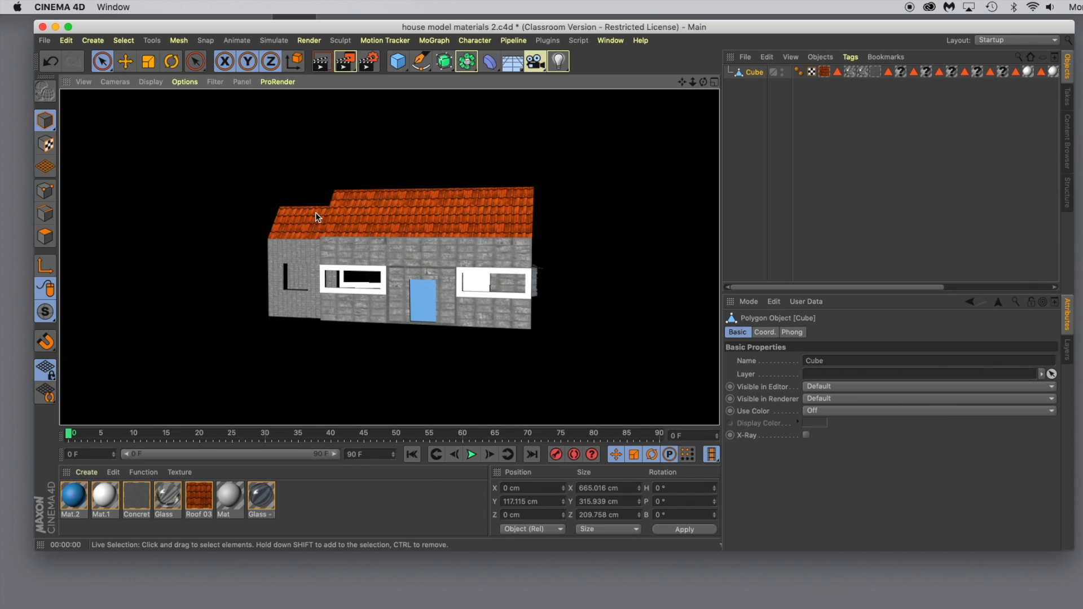
{"action": "left_click", "coordinate": [540, 173]}
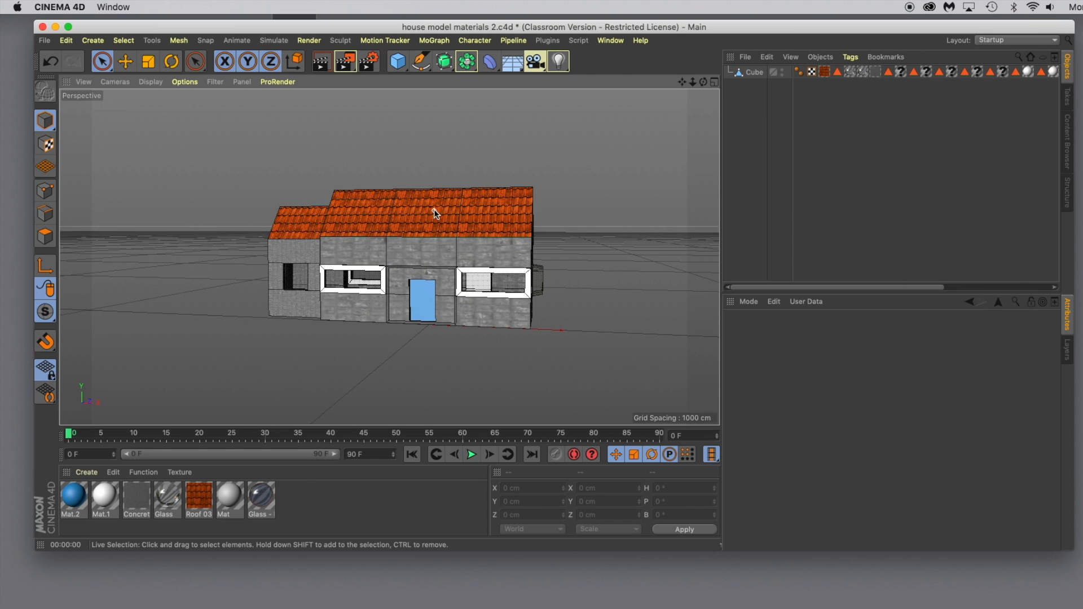
{"action": "left_click", "coordinate": [506, 64]}
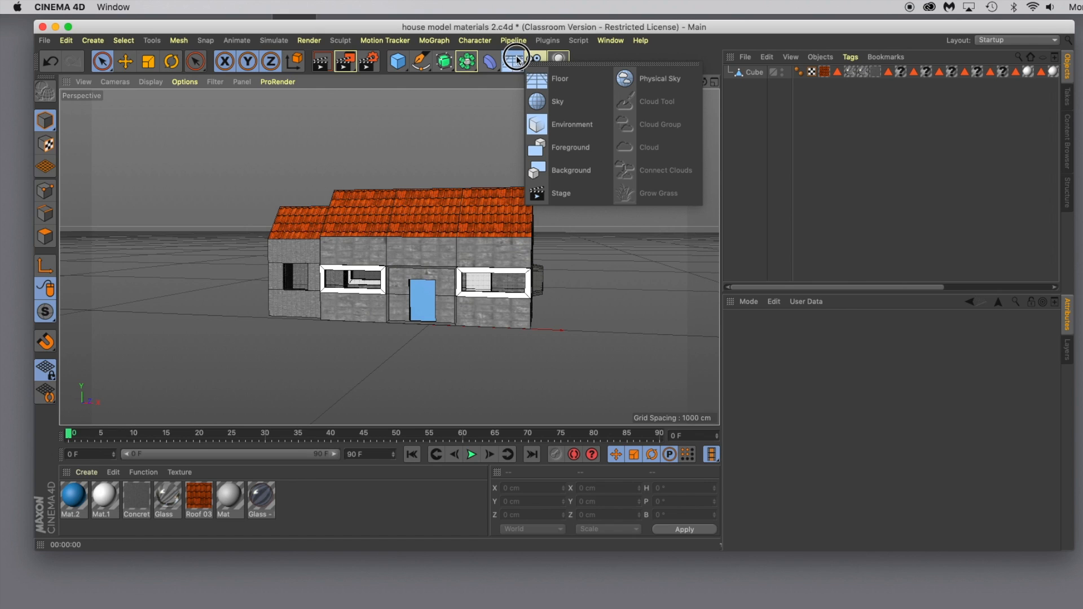
{"action": "left_click", "coordinate": [398, 61]}
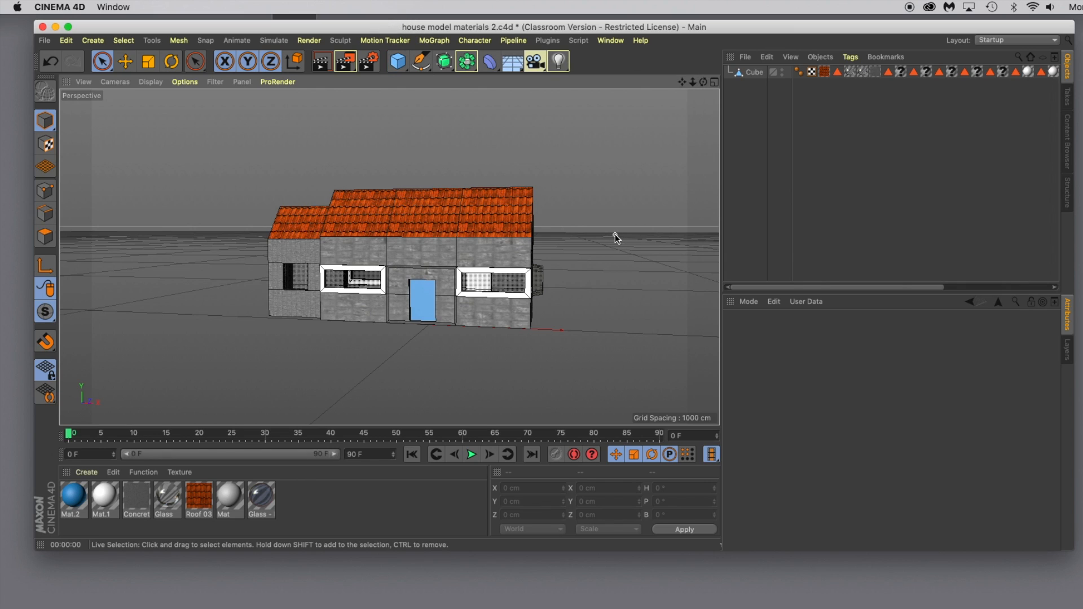
- Search the content library presets for "glorious" and open the Glorious Sunset.c4d scene
{"action": "left_click", "coordinate": [1067, 148]}
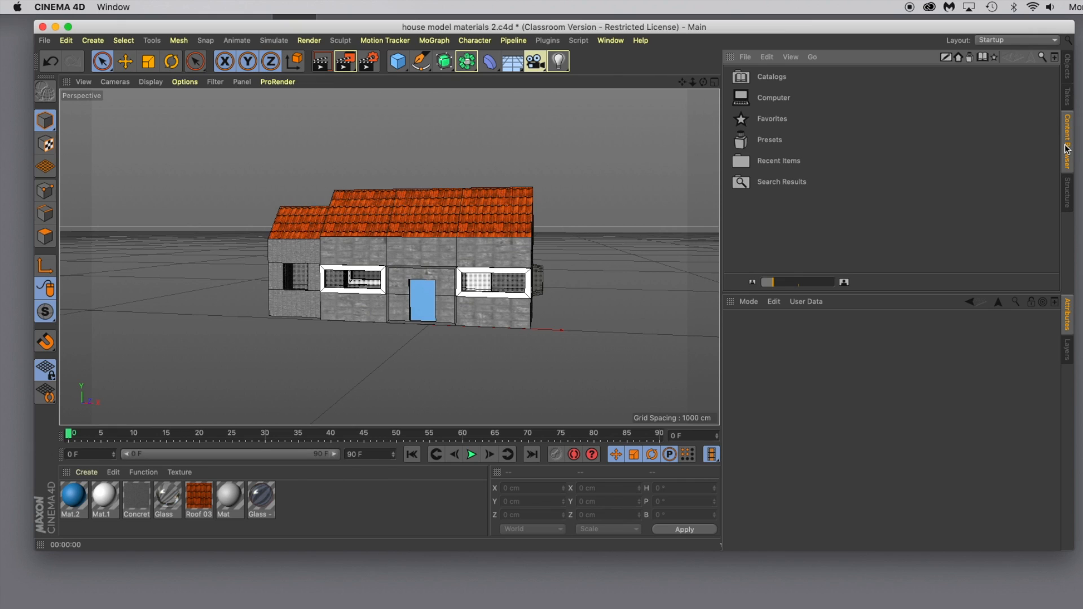
{"action": "left_click", "coordinate": [1042, 58]}
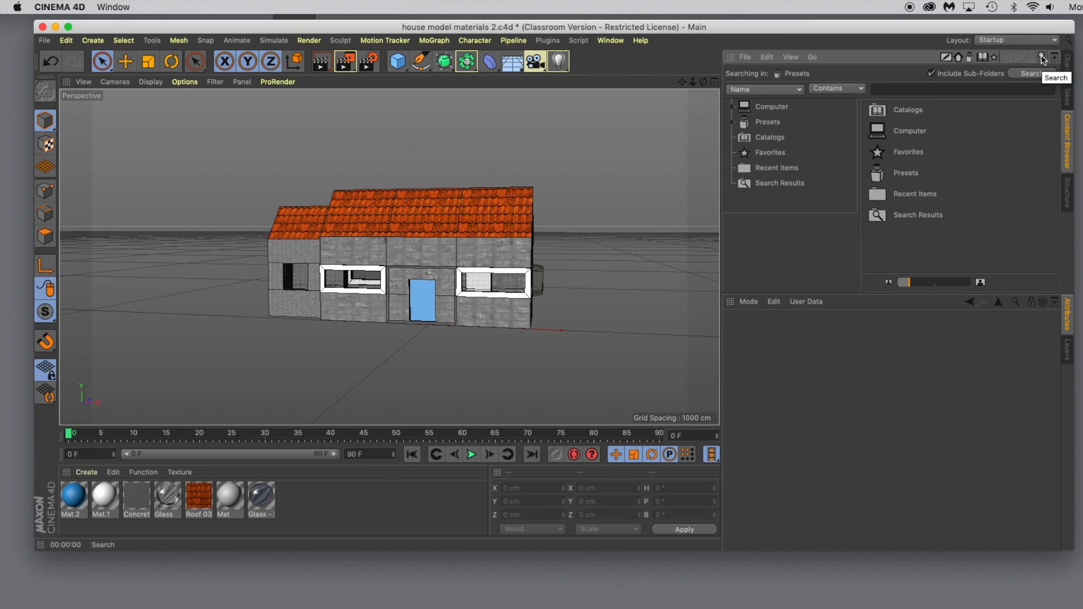
{"action": "type", "text": "glorious"}
{"action": "key", "text": "Return"}
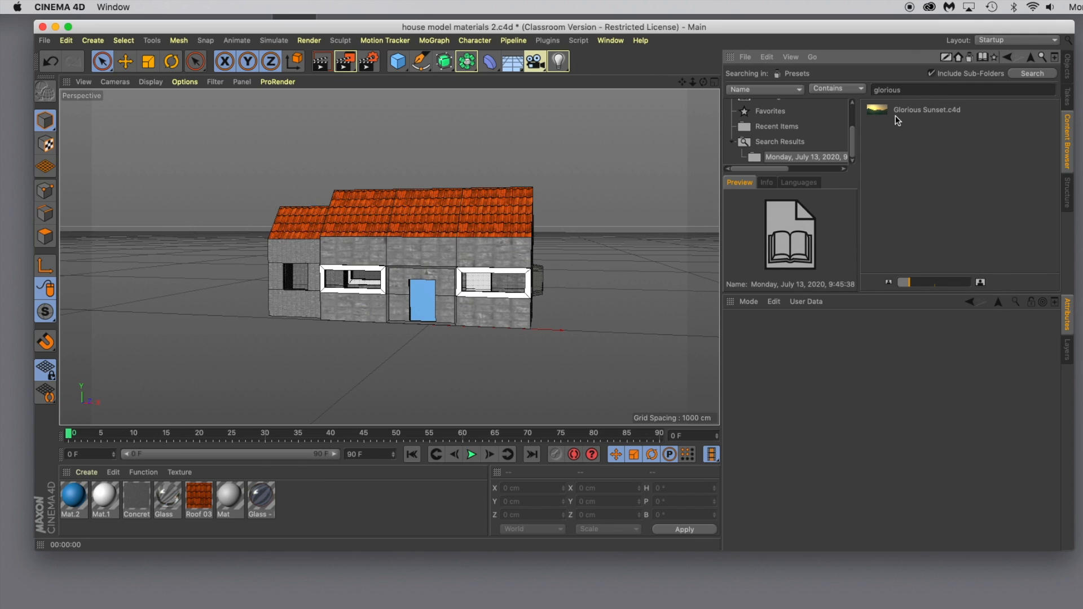
{"action": "double_click", "coordinate": [881, 110]}
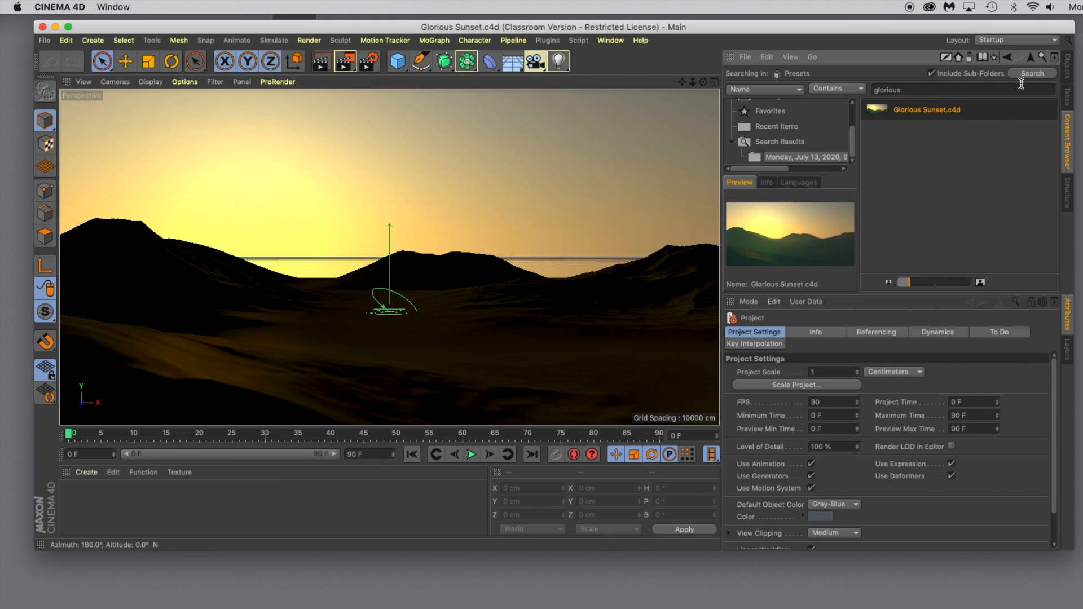
- Examine the sunset scene's landscape objects, camera and physical sky in the object hierarchy
{"action": "left_click", "coordinate": [1068, 63]}
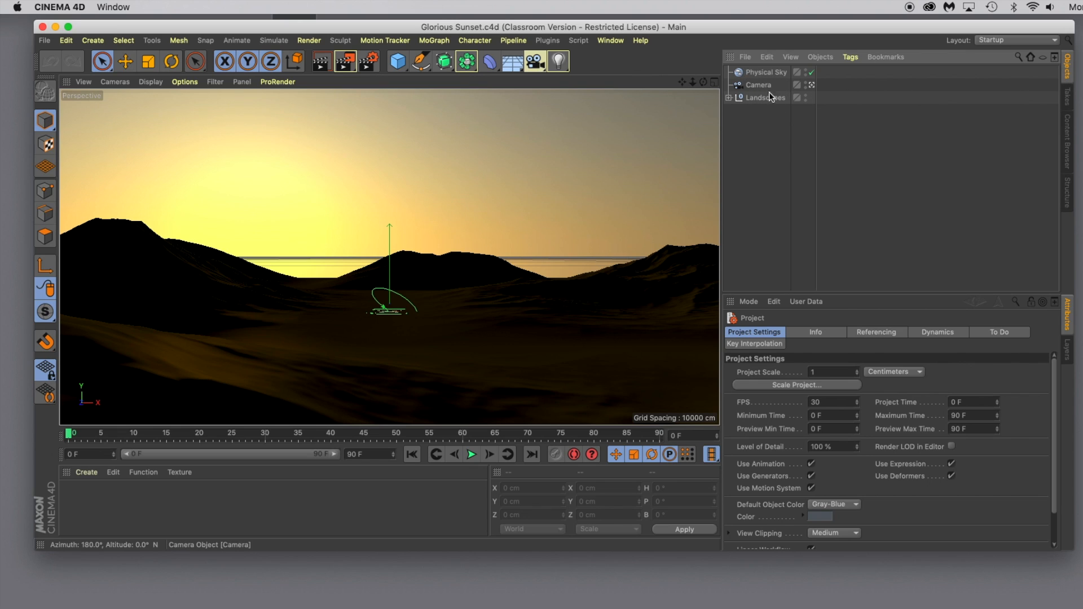
{"action": "left_click", "coordinate": [729, 97]}
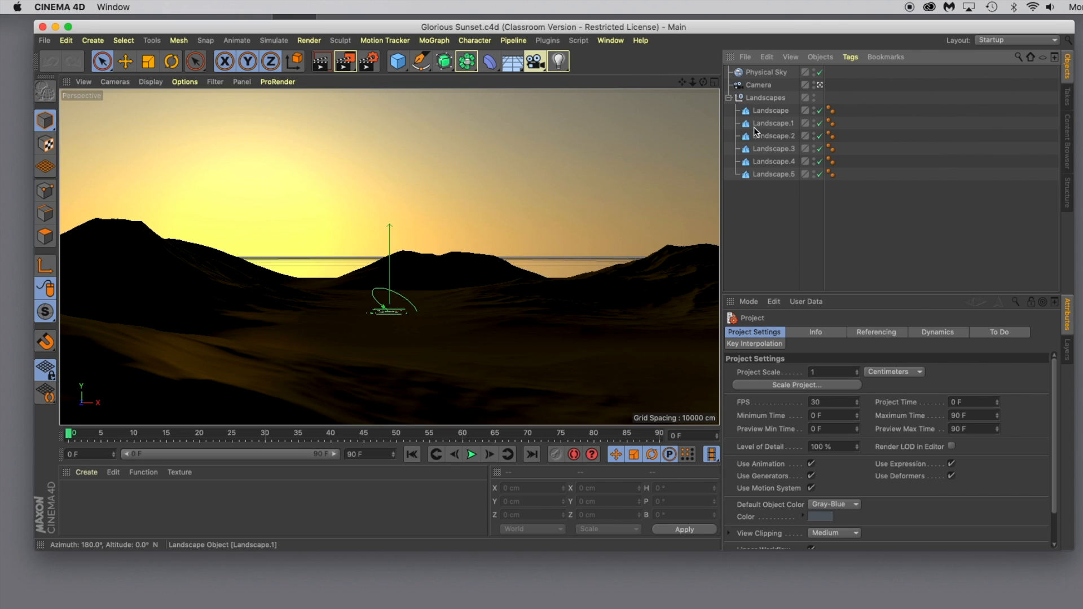
{"action": "left_click", "coordinate": [773, 160]}
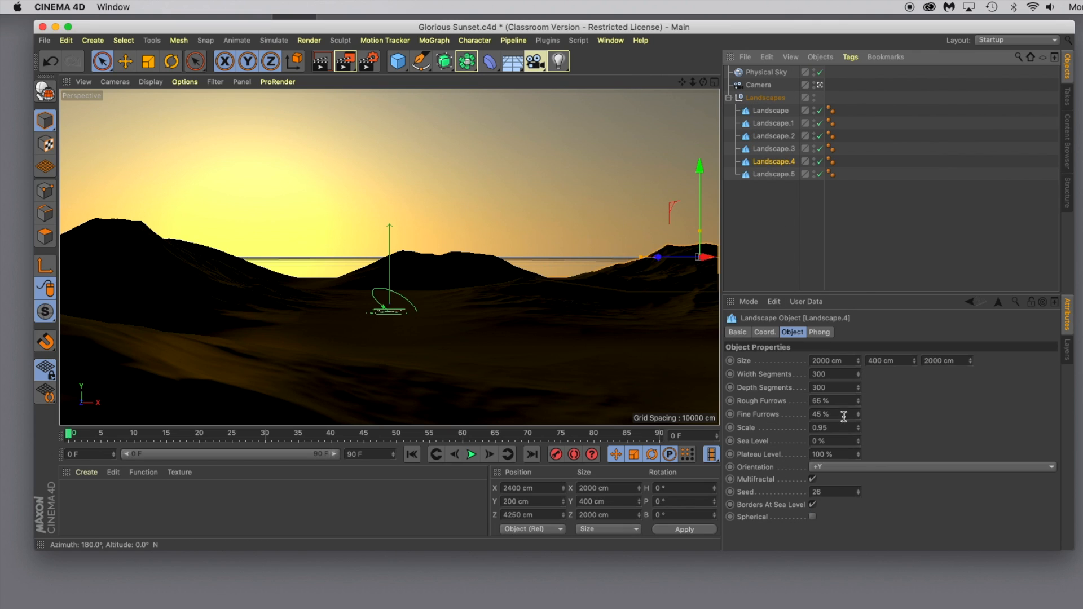
{"action": "left_click", "coordinate": [773, 136]}
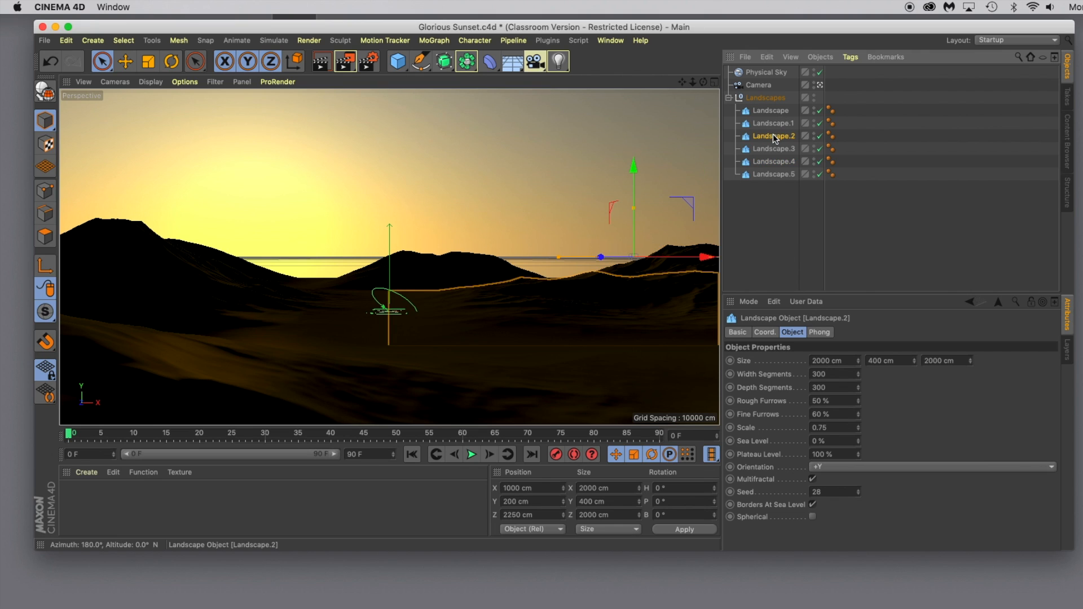
{"action": "left_click", "coordinate": [758, 86]}
{"action": "scroll", "coordinate": [525, 293], "scroll_direction": "up", "scroll_amount": 5}
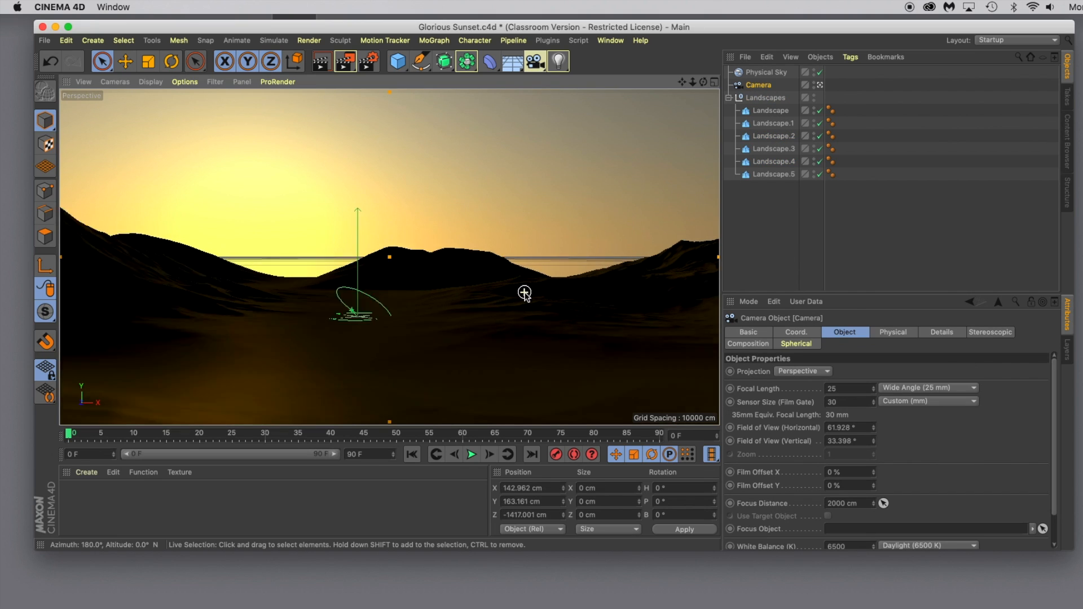
{"action": "scroll", "coordinate": [525, 293], "scroll_direction": "down", "scroll_amount": 5}
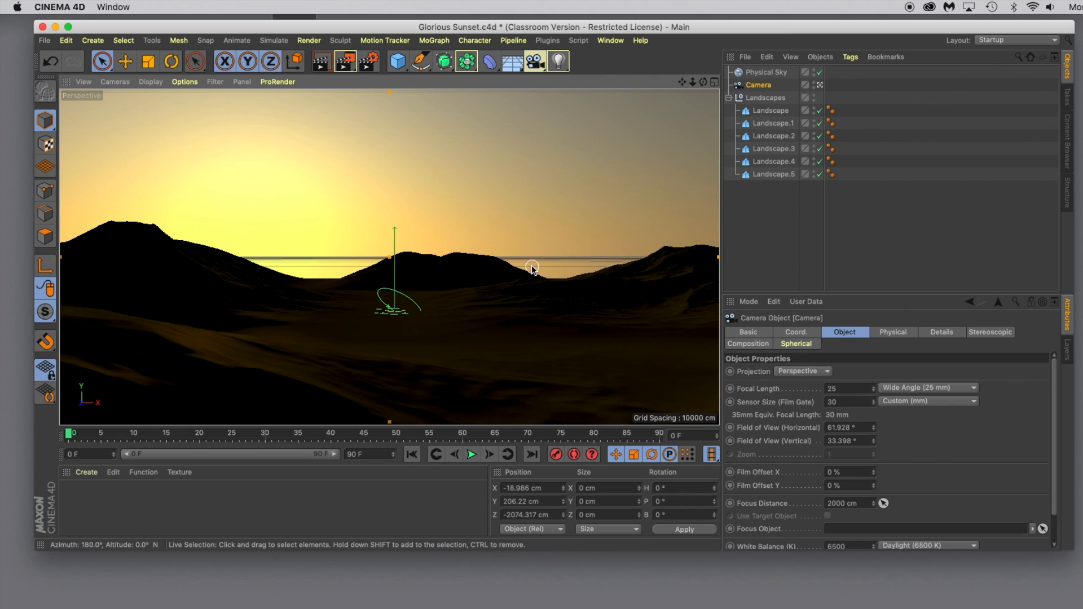
{"action": "left_click", "coordinate": [767, 73]}
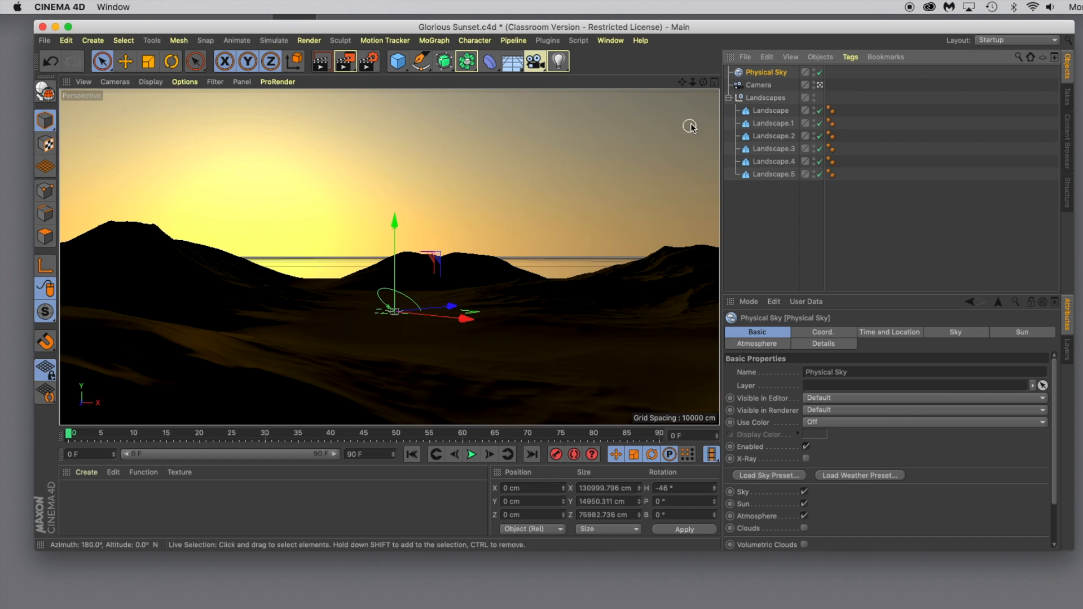
{"action": "left_click", "coordinate": [729, 97]}
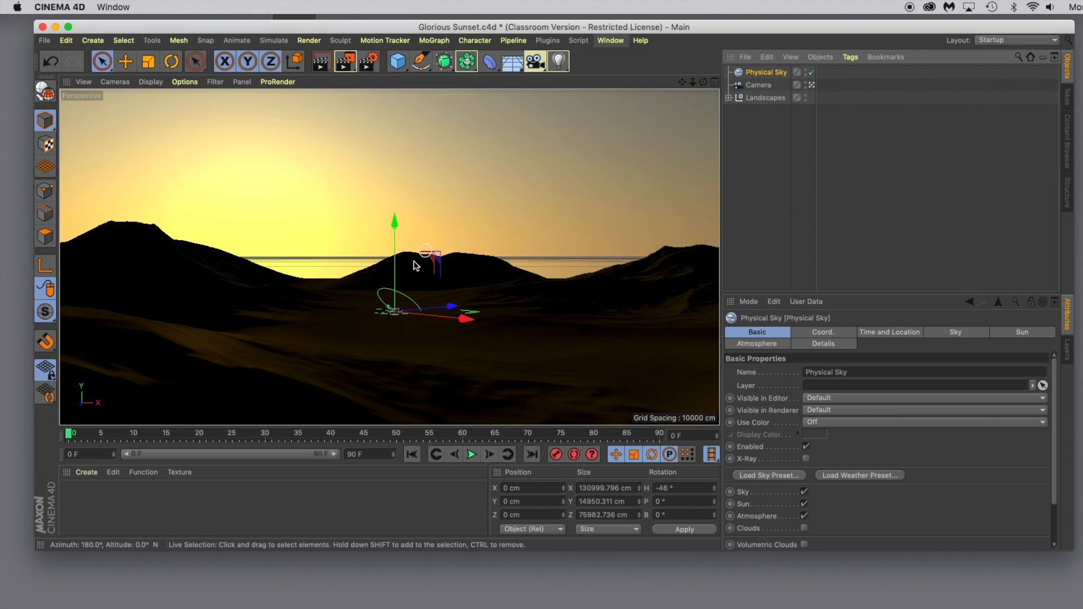
- Switch to the house model materials 2.c4d project and copy the Cube object that forms the house
{"action": "left_click", "coordinate": [611, 41]}
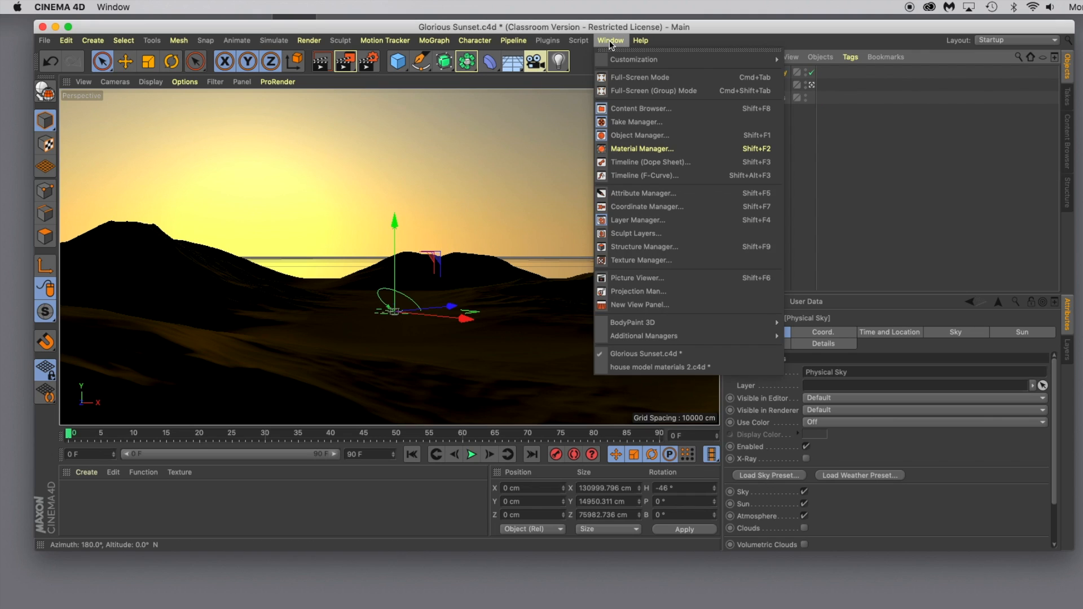
{"action": "left_click", "coordinate": [634, 373]}
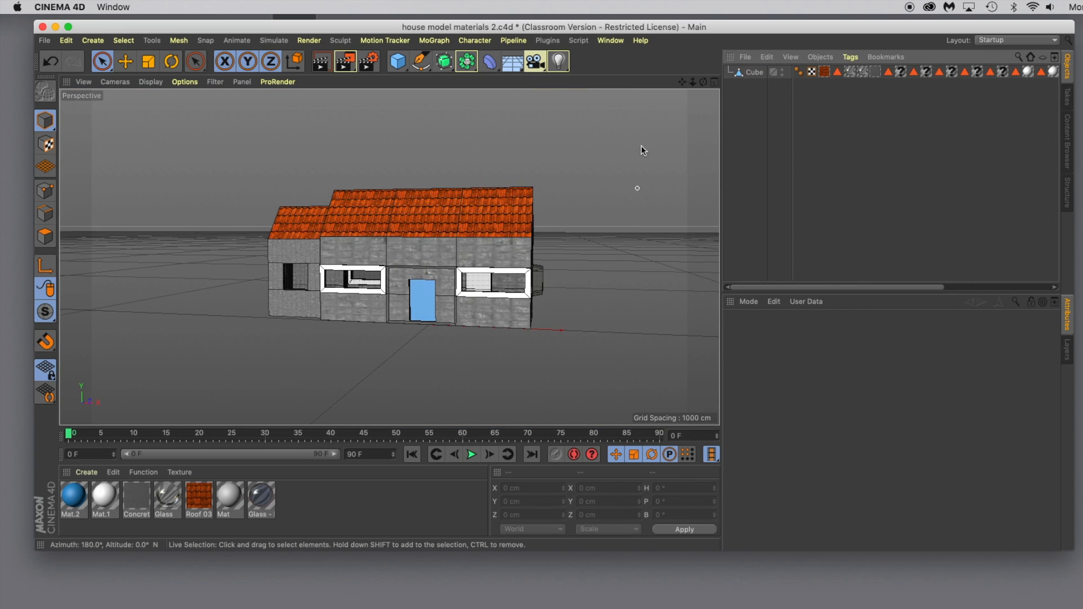
{"action": "left_click", "coordinate": [755, 73]}
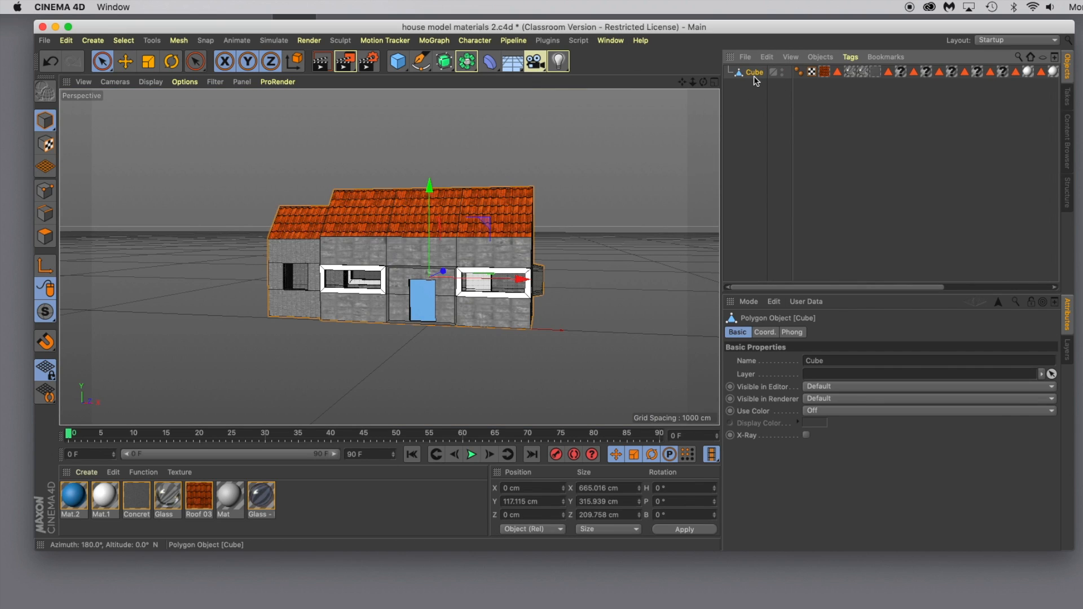
{"action": "left_click", "coordinate": [66, 40]}
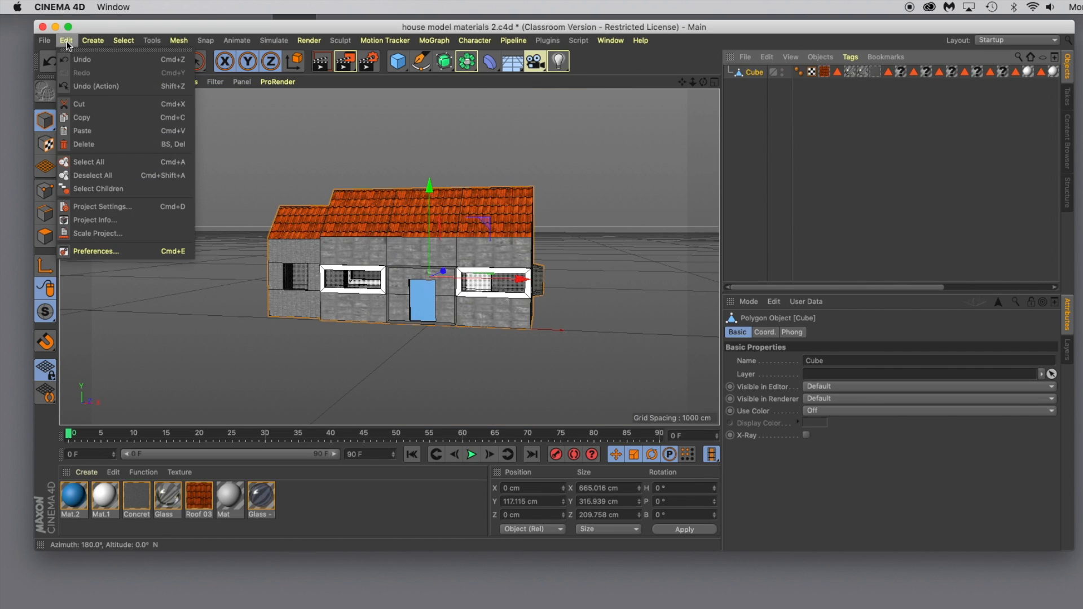
{"action": "left_click", "coordinate": [82, 118]}
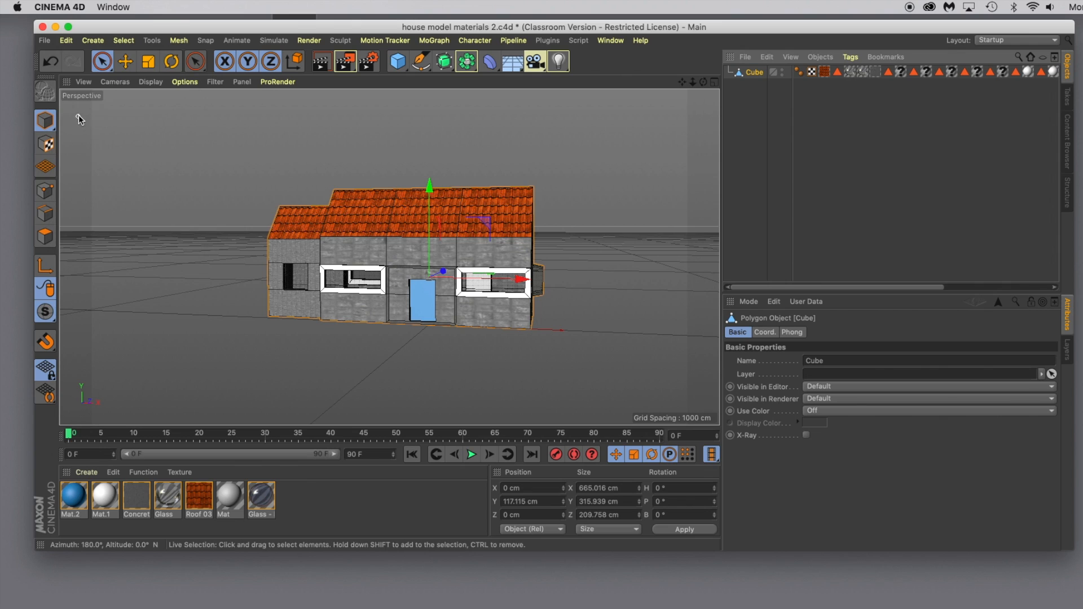
- Return to the Glorious Sunset.c4d project and paste the copied house model into the scene
{"action": "left_click", "coordinate": [610, 40]}
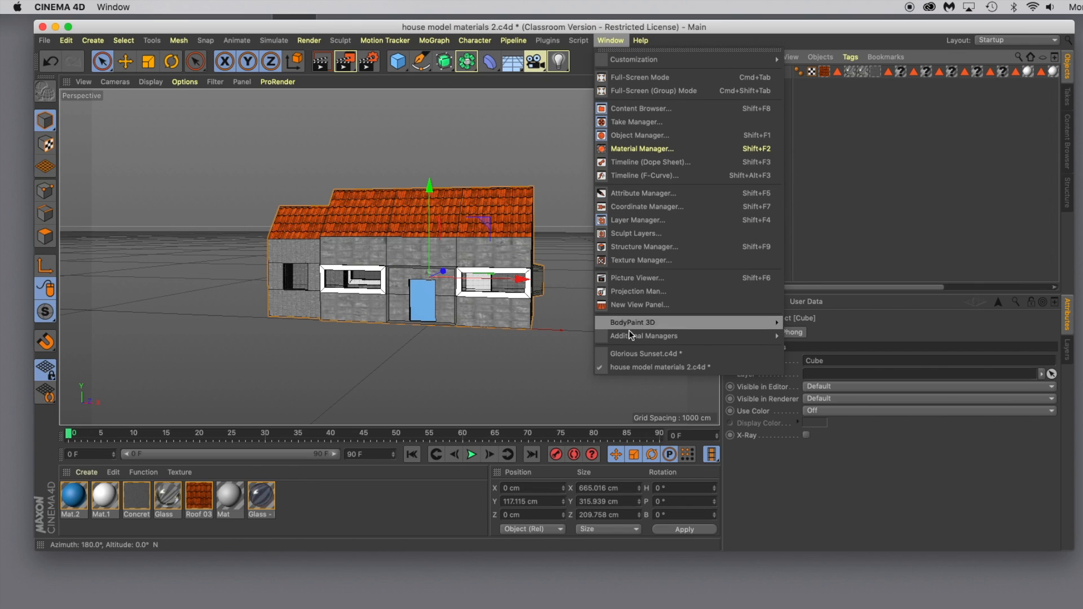
{"action": "left_click", "coordinate": [627, 355]}
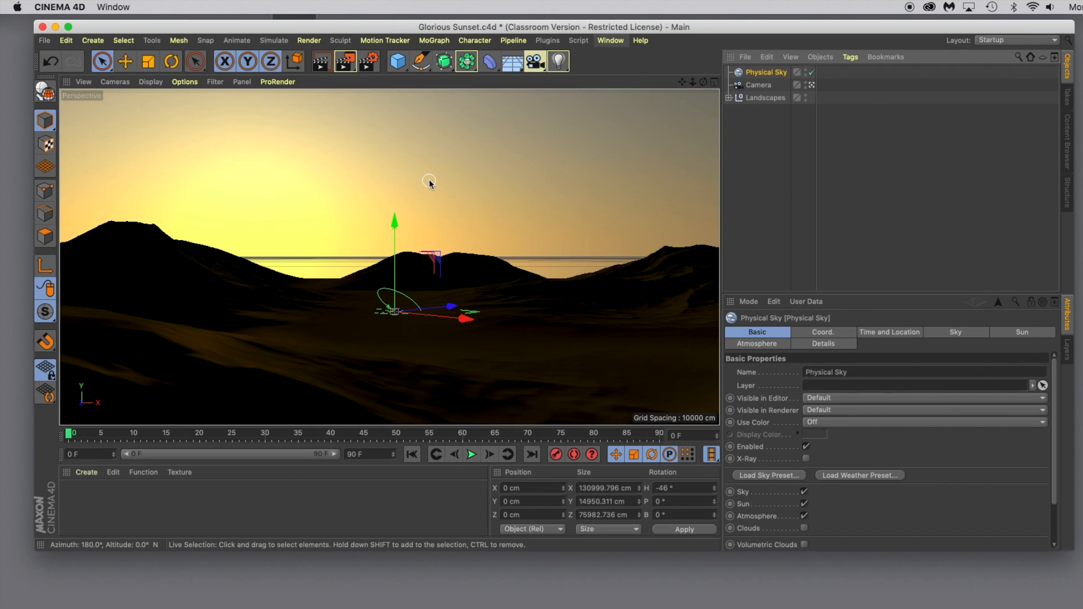
{"action": "left_click", "coordinate": [66, 41]}
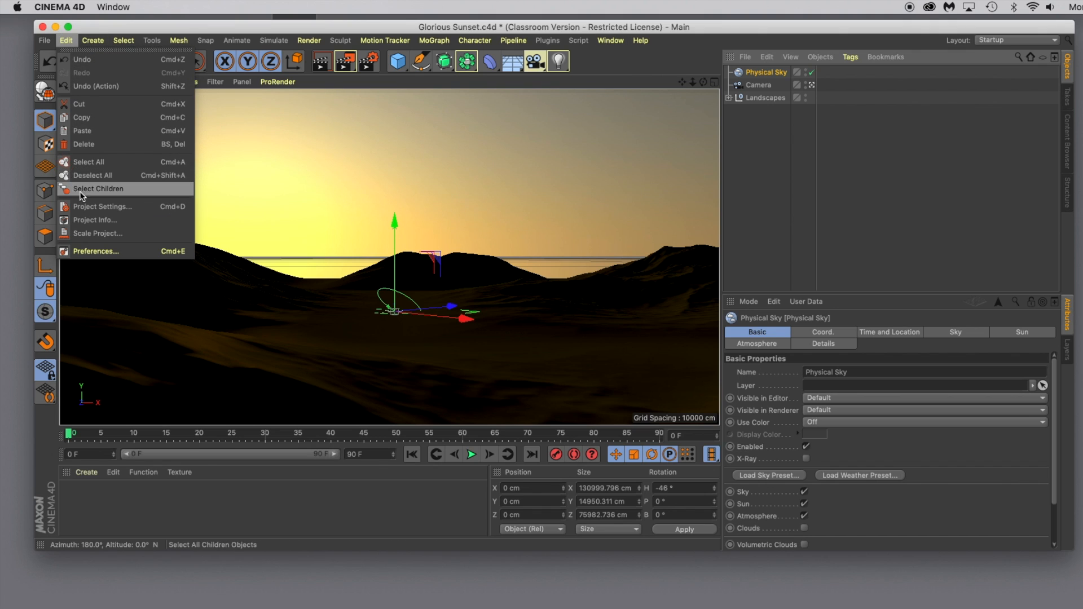
{"action": "left_click", "coordinate": [84, 129]}
{"action": "left_click", "coordinate": [693, 266]}
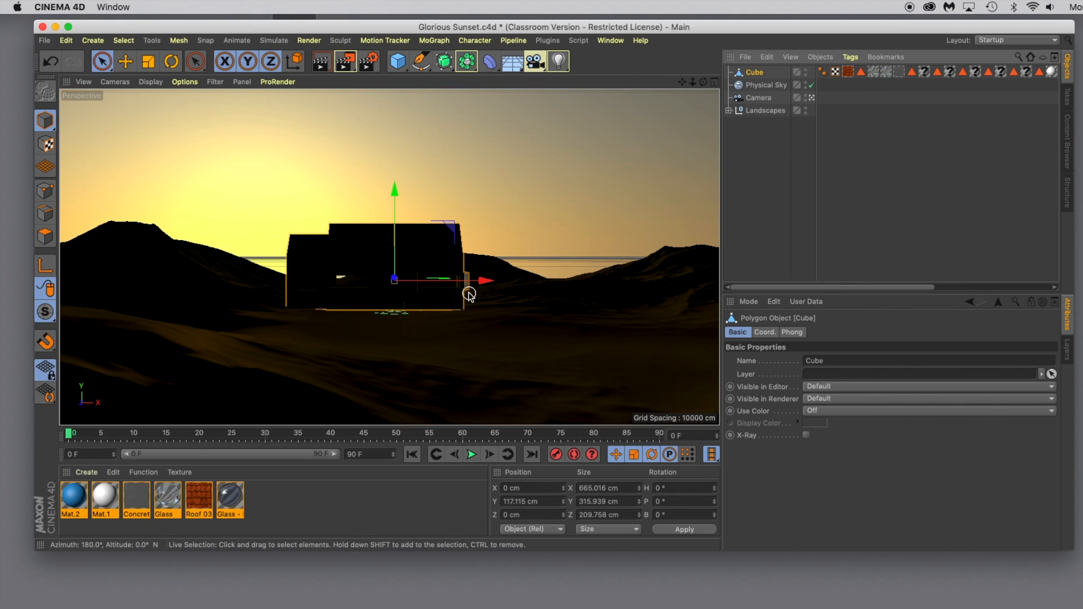
- Rename the pasted Cube object as "house"
{"action": "double_click", "coordinate": [754, 72]}
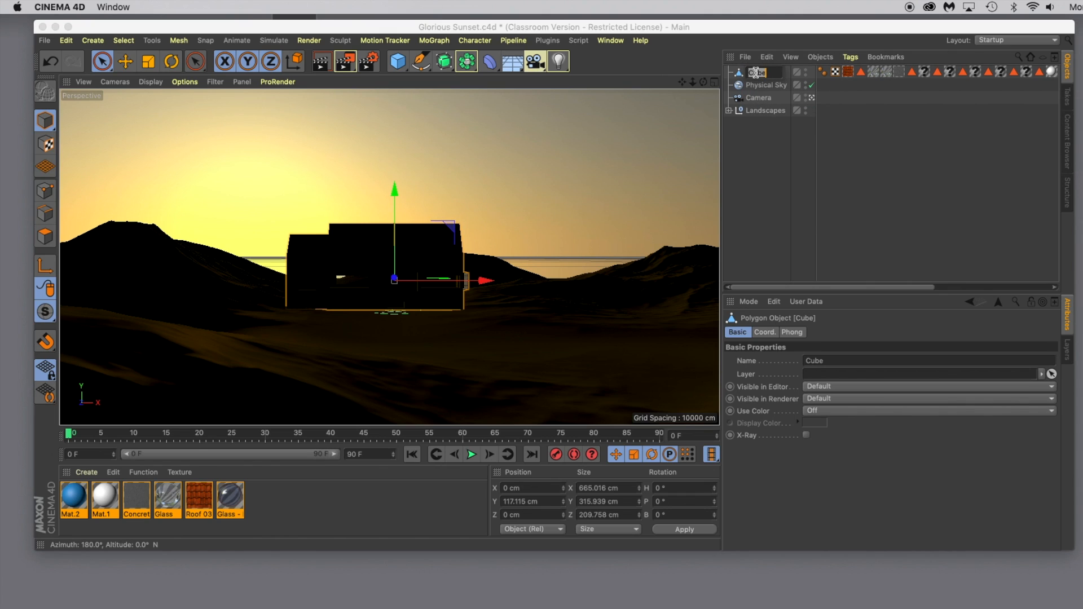
{"action": "type", "text": "house"}
{"action": "key", "text": "Return"}
{"action": "left_click", "coordinate": [754, 85]}
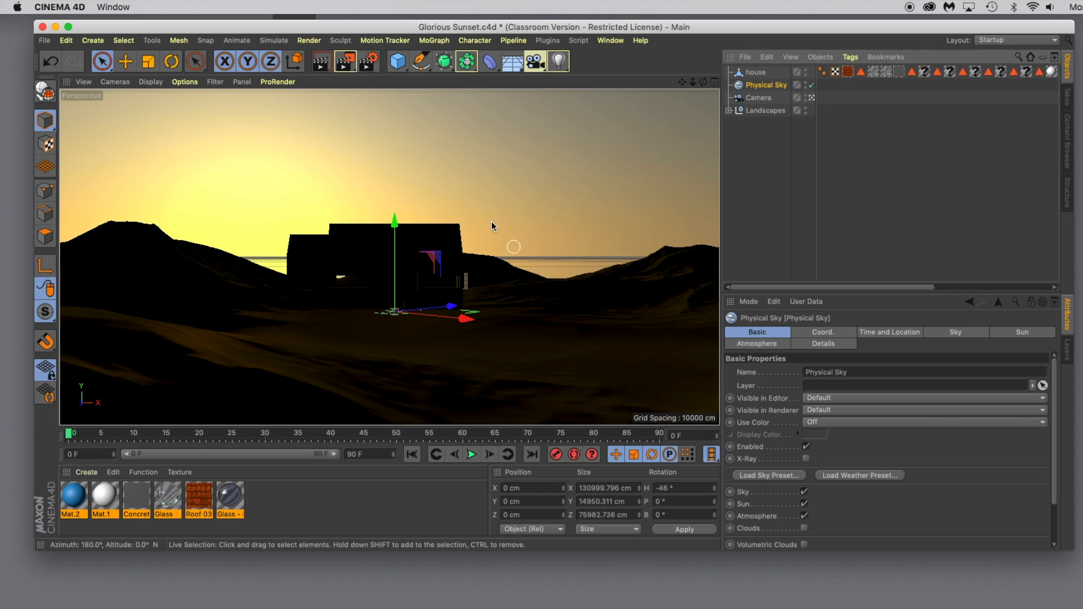
- Render a preview of the house in the sunset scene, dismissing the missing texture warning, and stop the render
{"action": "left_click", "coordinate": [320, 64]}
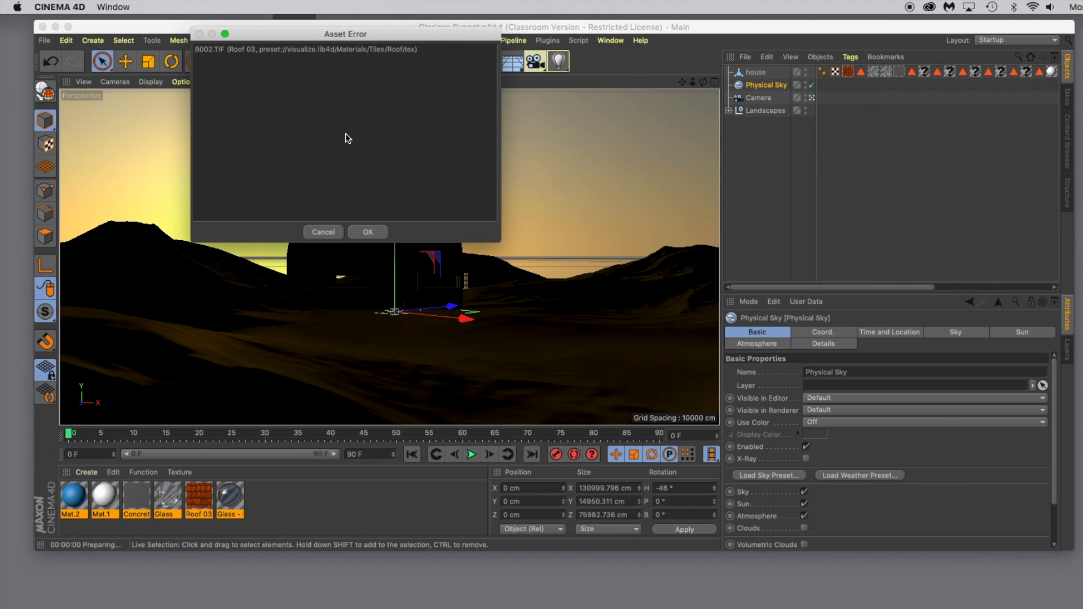
{"action": "left_click", "coordinate": [370, 233]}
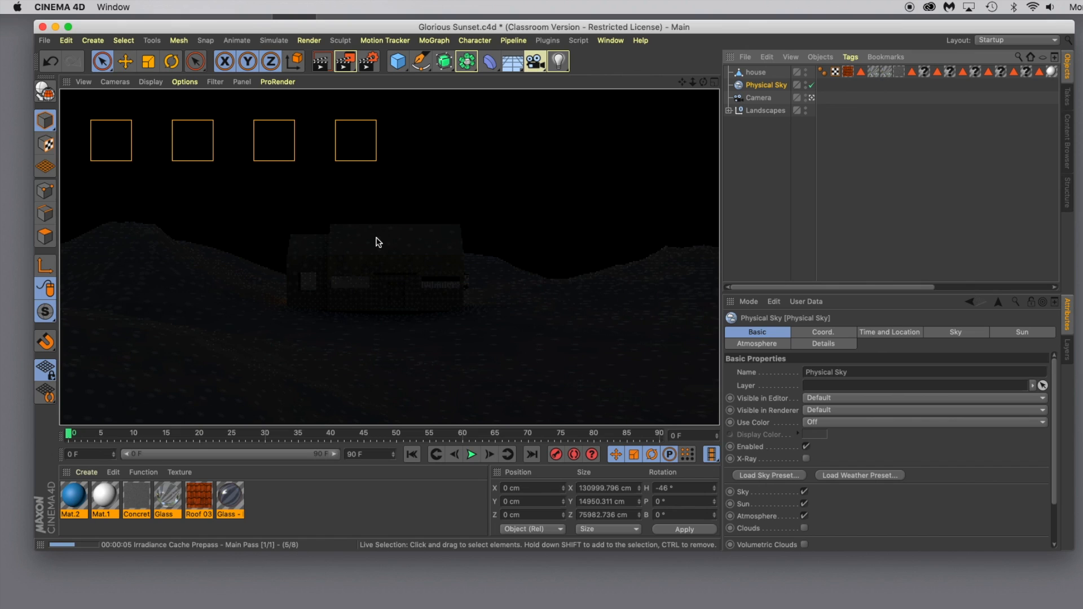
{"action": "left_click", "coordinate": [395, 200]}
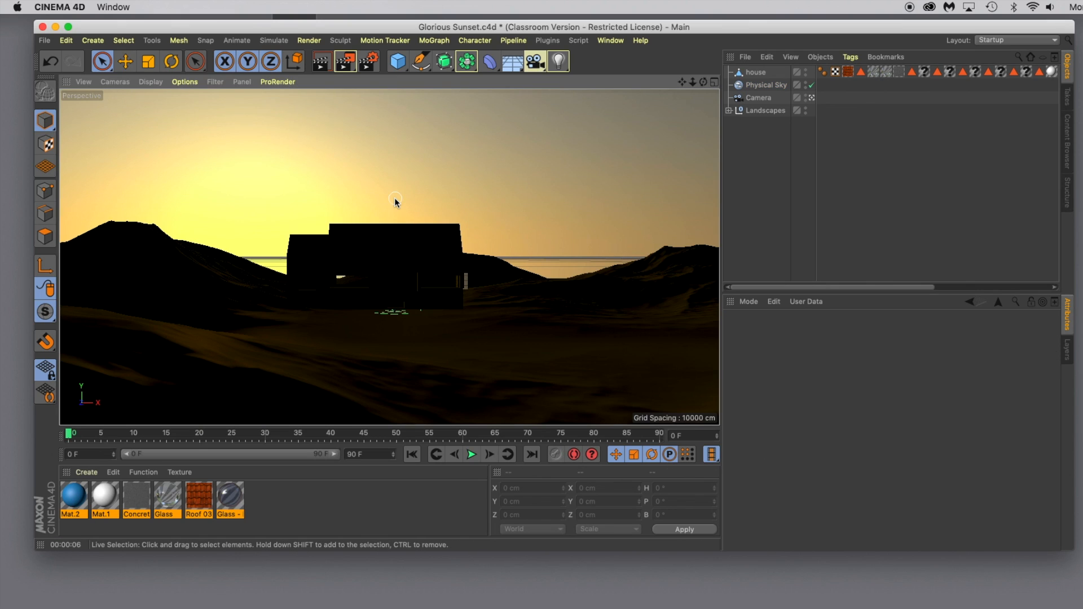
- Disable Global Illumination in the scene's render settings and close the settings
{"action": "left_click", "coordinate": [369, 63]}
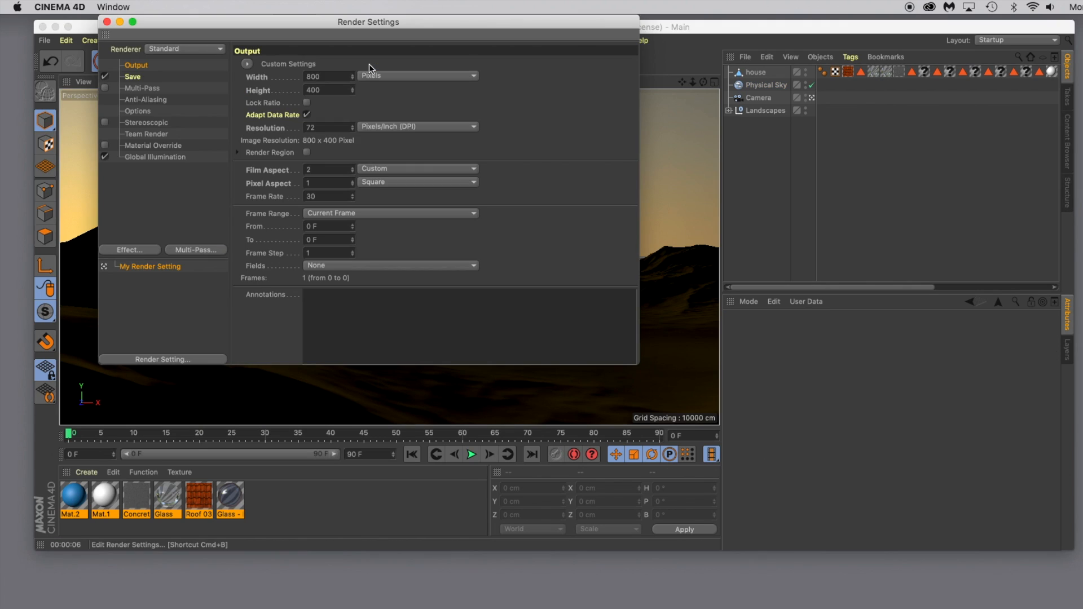
{"action": "left_click", "coordinate": [105, 156]}
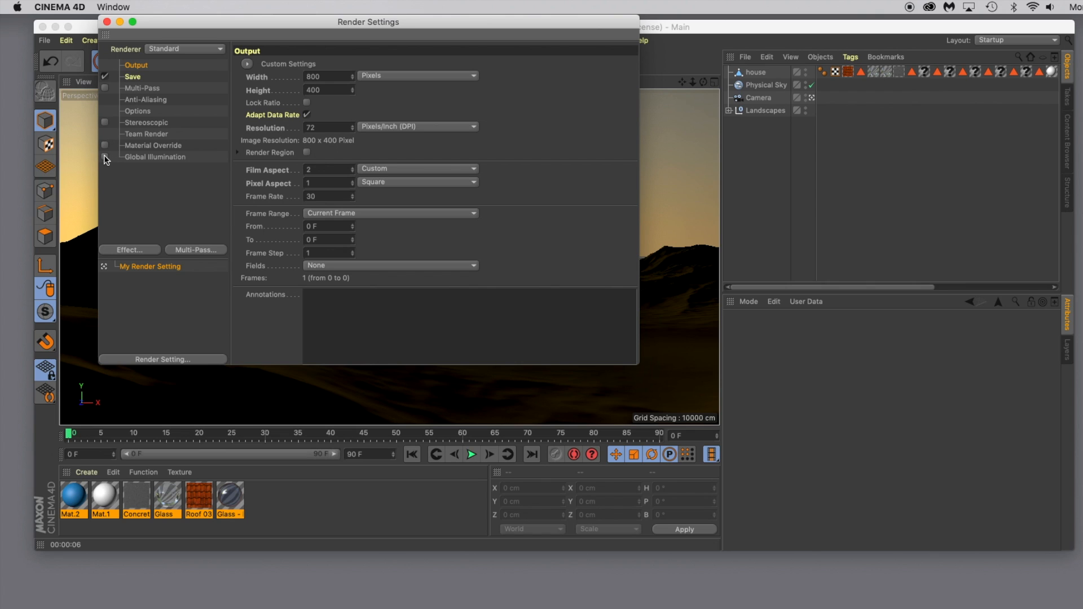
{"action": "left_click", "coordinate": [107, 21]}
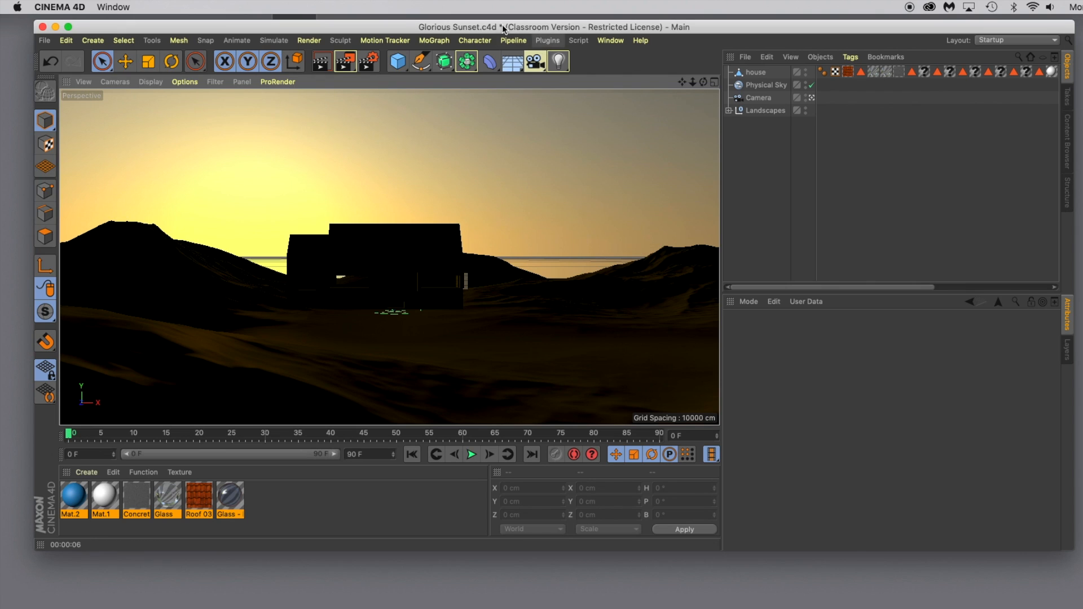
{"action": "left_click_drag", "start_coordinate": [393, 26], "coordinate": [387, 25]}
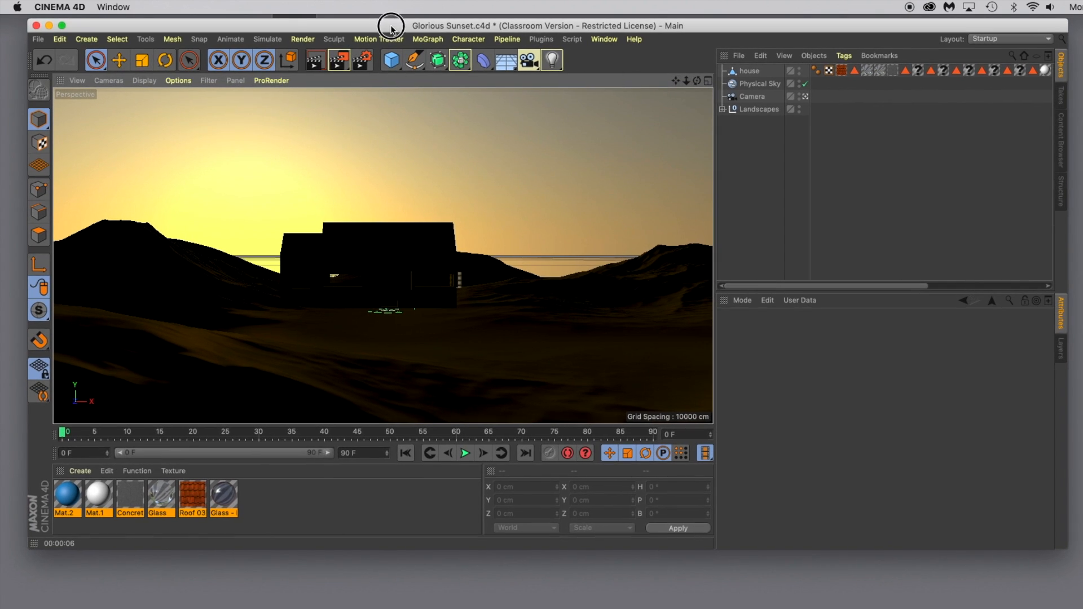
- Show all four views and frame the entire scene with its landscape and camera in the top view
{"action": "left_click", "coordinate": [708, 80]}
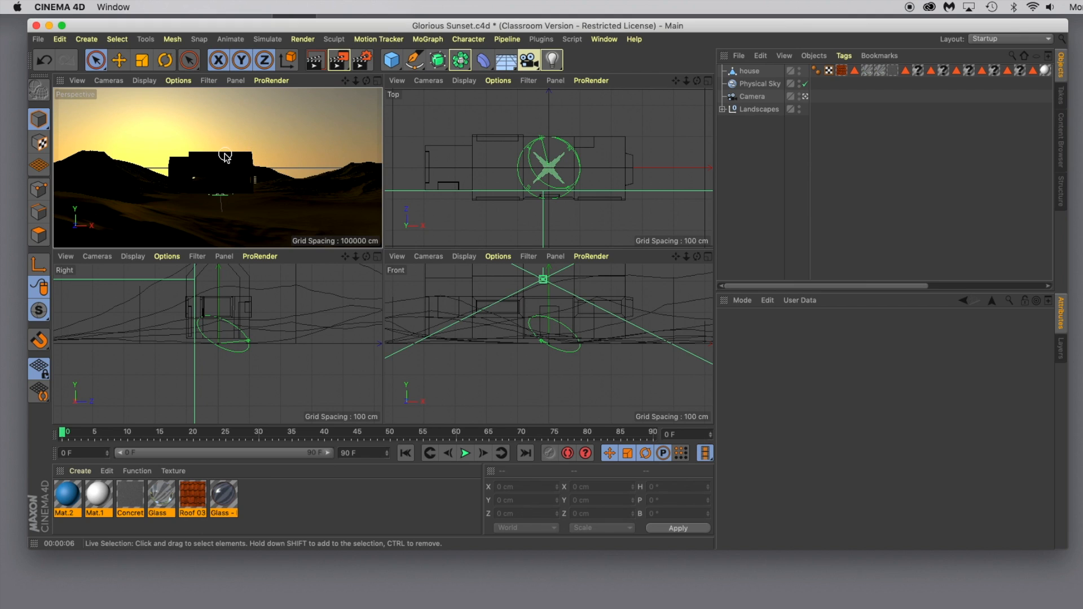
{"action": "left_click", "coordinate": [445, 114]}
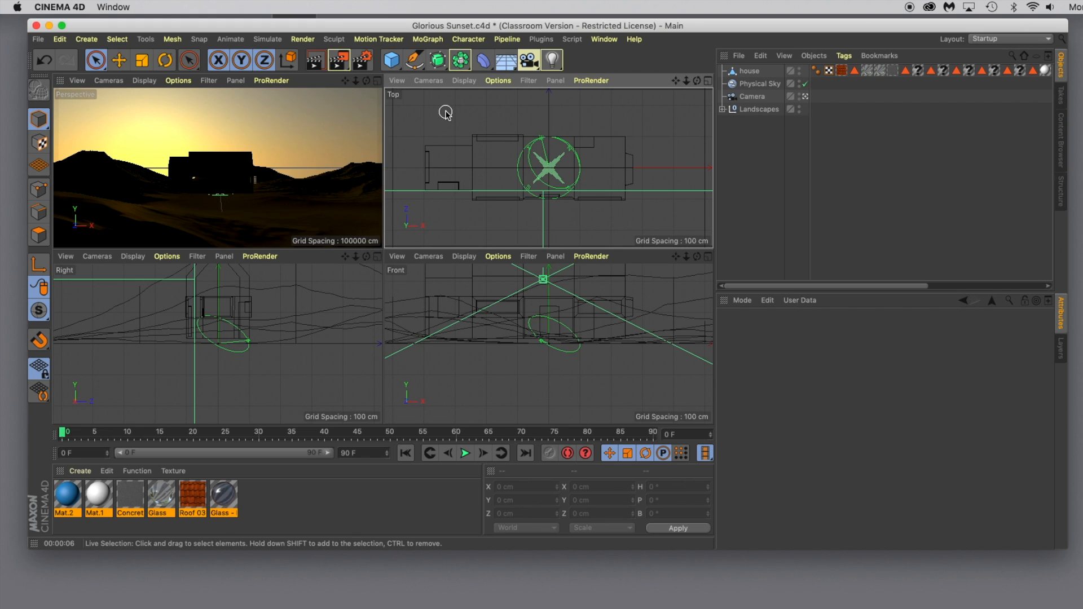
{"action": "key", "text": "h"}
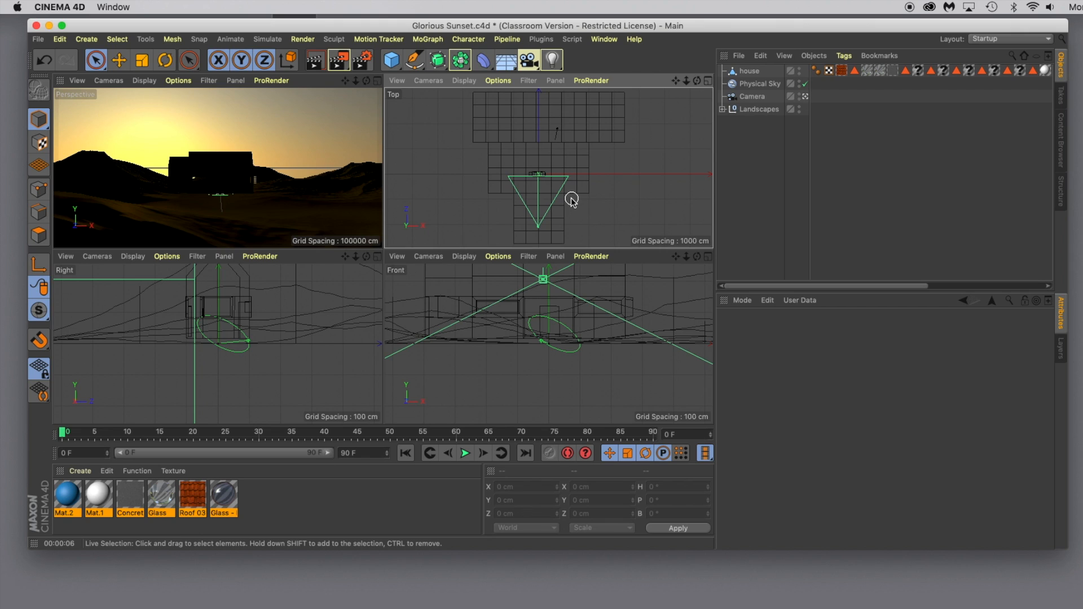
{"action": "scroll", "coordinate": [536, 176], "scroll_direction": "up", "scroll_amount": 1}
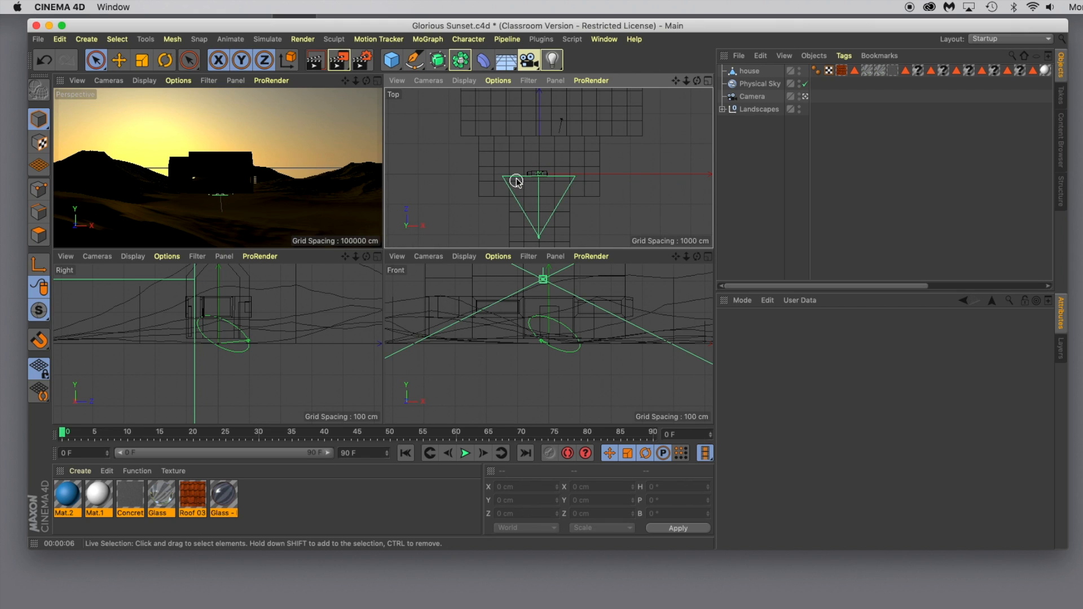
{"action": "scroll", "coordinate": [537, 206], "scroll_direction": "down", "scroll_amount": 2}
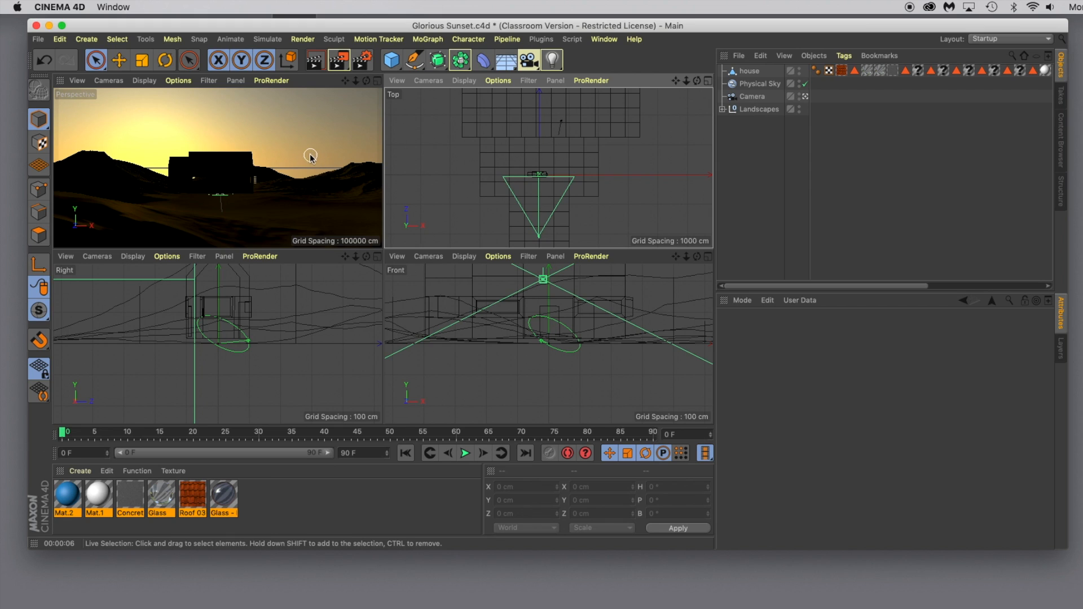
- Render a preview in the small perspective view, accepting the missing texture warning, and return to the full-size perspective view
{"action": "left_click", "coordinate": [315, 60]}
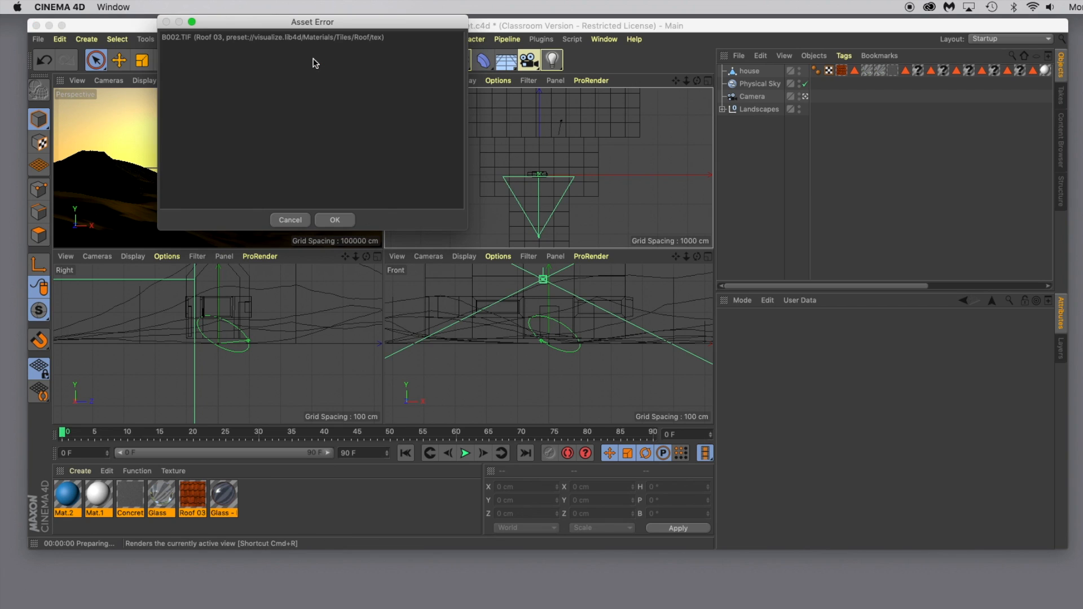
{"action": "left_click", "coordinate": [333, 221]}
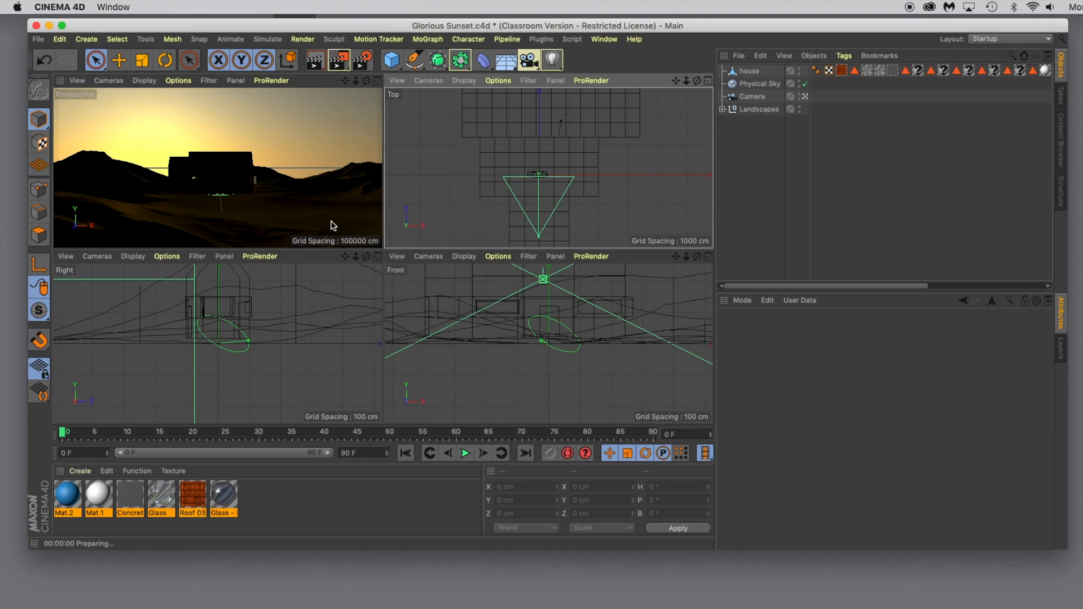
{"action": "left_click", "coordinate": [271, 165]}
{"action": "left_click", "coordinate": [315, 60]}
{"action": "left_click", "coordinate": [334, 220]}
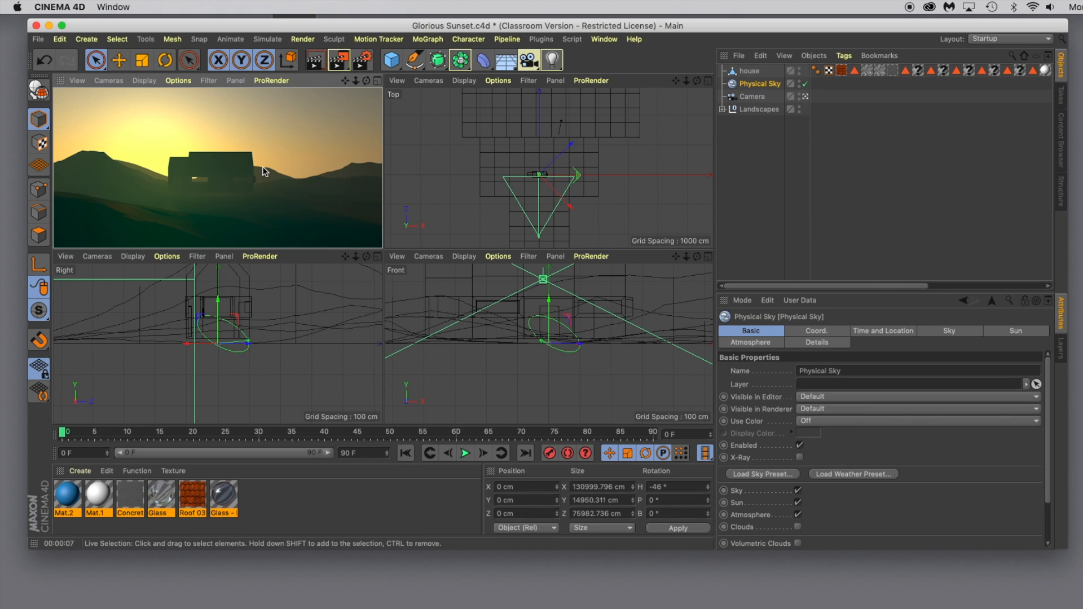
{"action": "left_click", "coordinate": [347, 106]}
{"action": "left_click", "coordinate": [378, 81]}
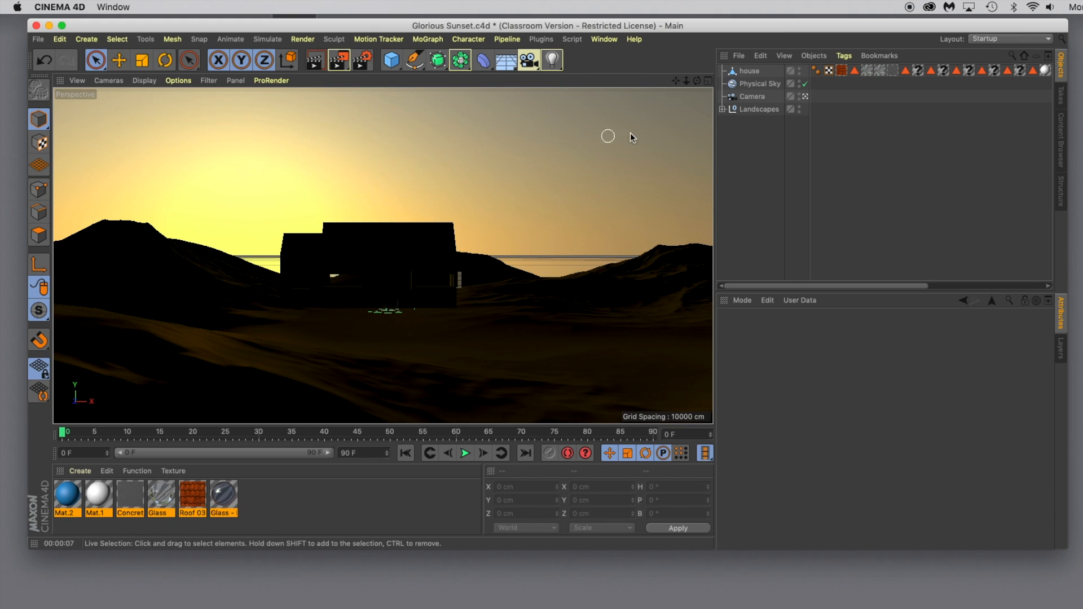
- Set the month of the Physical Sky's date to March, trying May as an alternative
{"action": "left_click", "coordinate": [759, 83]}
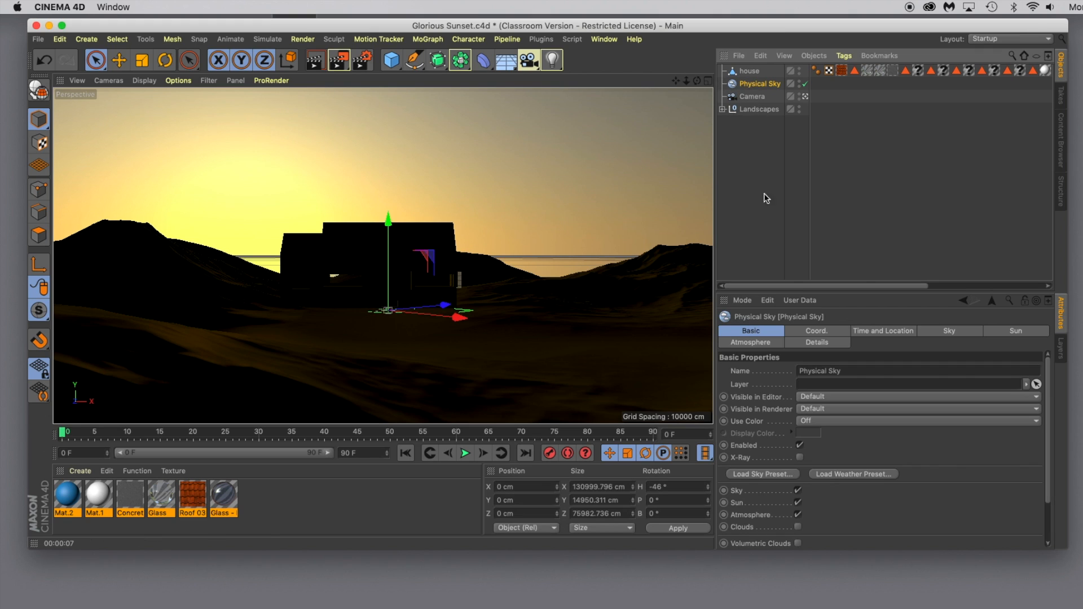
{"action": "left_click", "coordinate": [872, 330]}
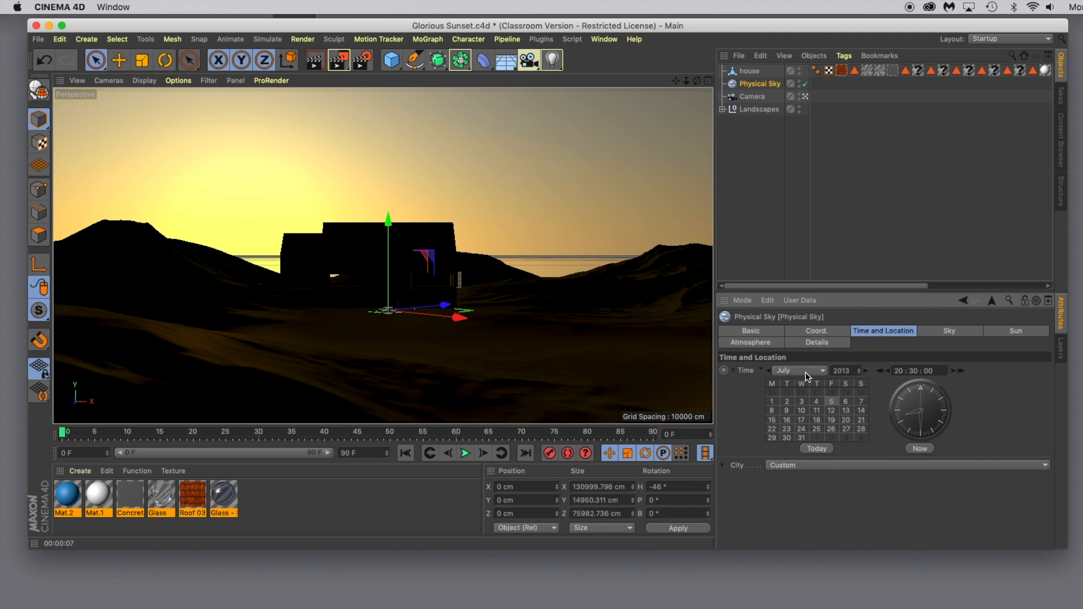
{"action": "left_click", "coordinate": [823, 371]}
{"action": "left_click", "coordinate": [789, 412]}
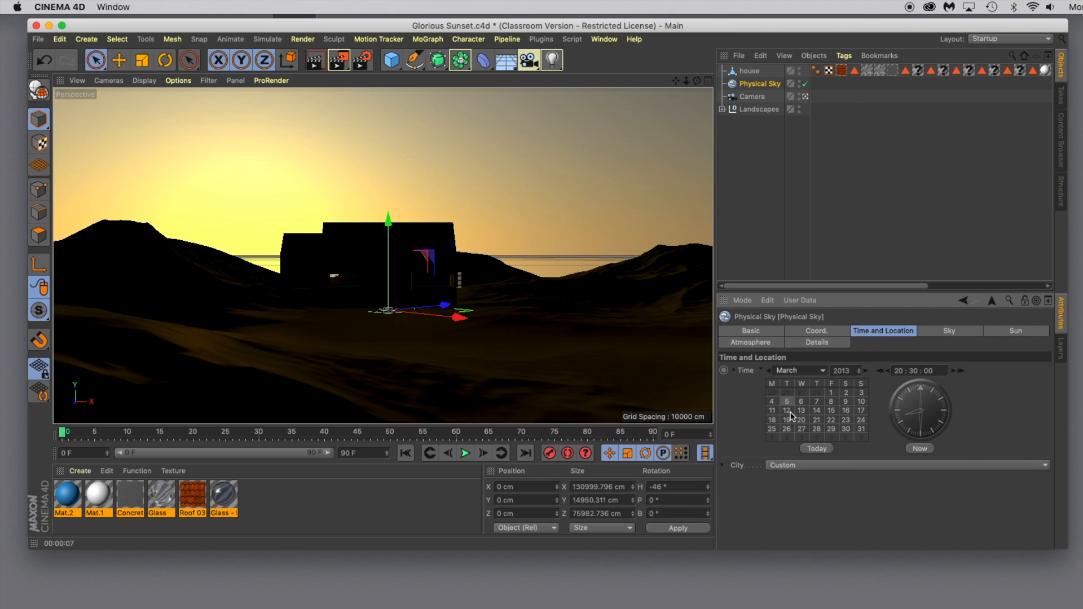
{"action": "left_click", "coordinate": [823, 370]}
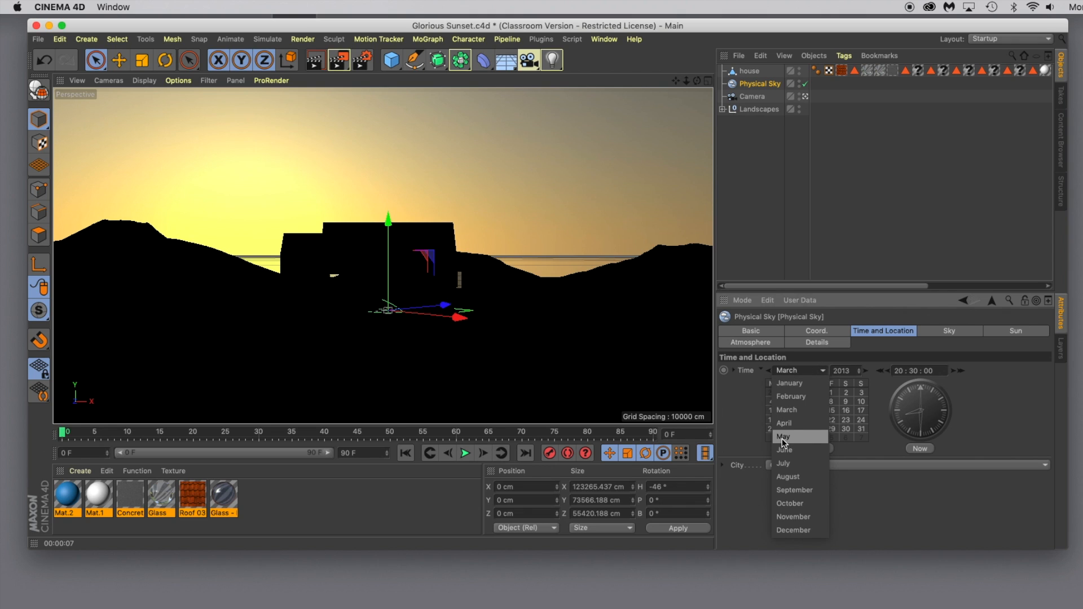
{"action": "left_click", "coordinate": [784, 441]}
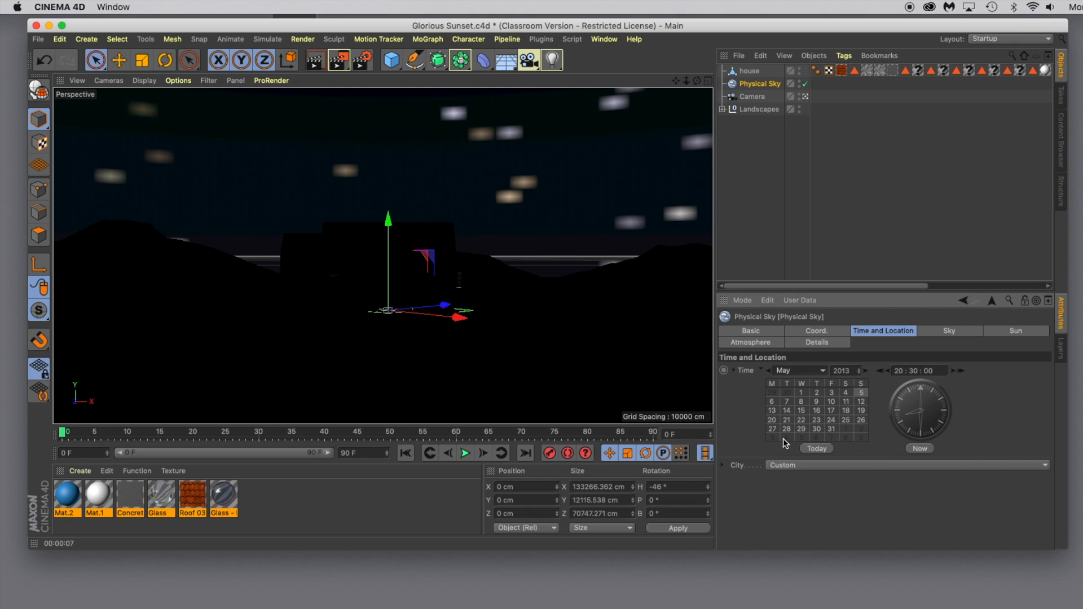
{"action": "left_click", "coordinate": [825, 372]}
{"action": "left_click", "coordinate": [785, 404]}
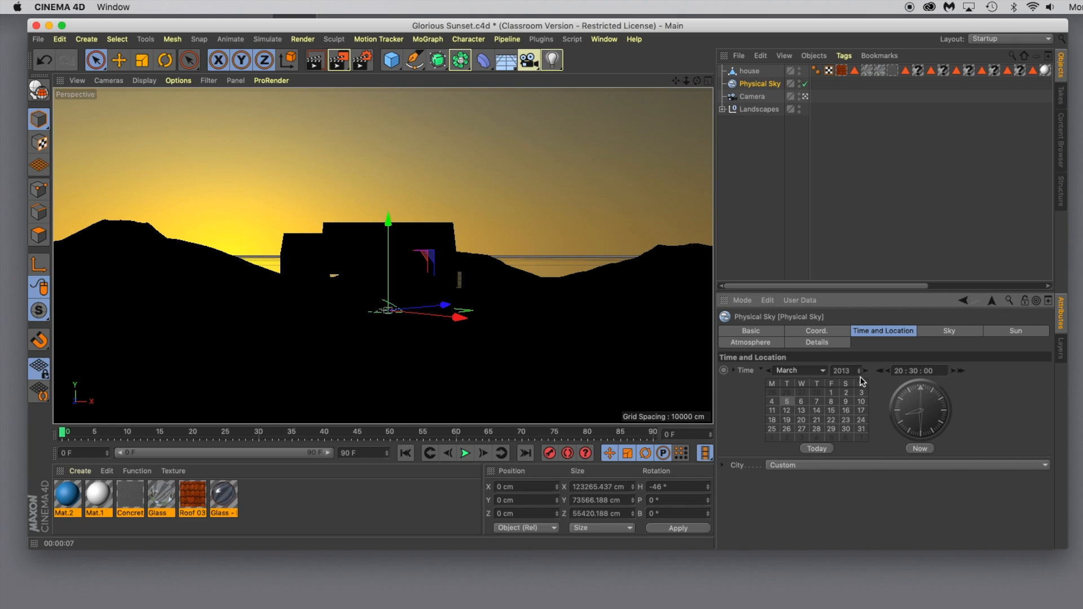
- Set the Physical Sky's time of day to 11:29:00 for daylight on the house
{"action": "left_click", "coordinate": [881, 372]}
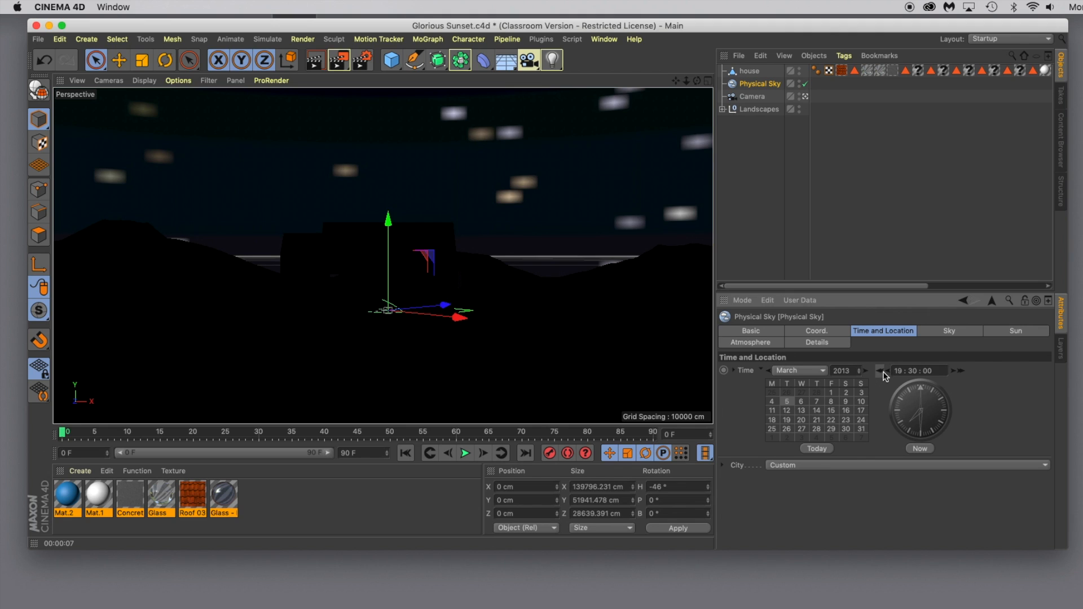
{"action": "left_click", "coordinate": [886, 371]}
{"action": "left_click", "coordinate": [879, 372]}
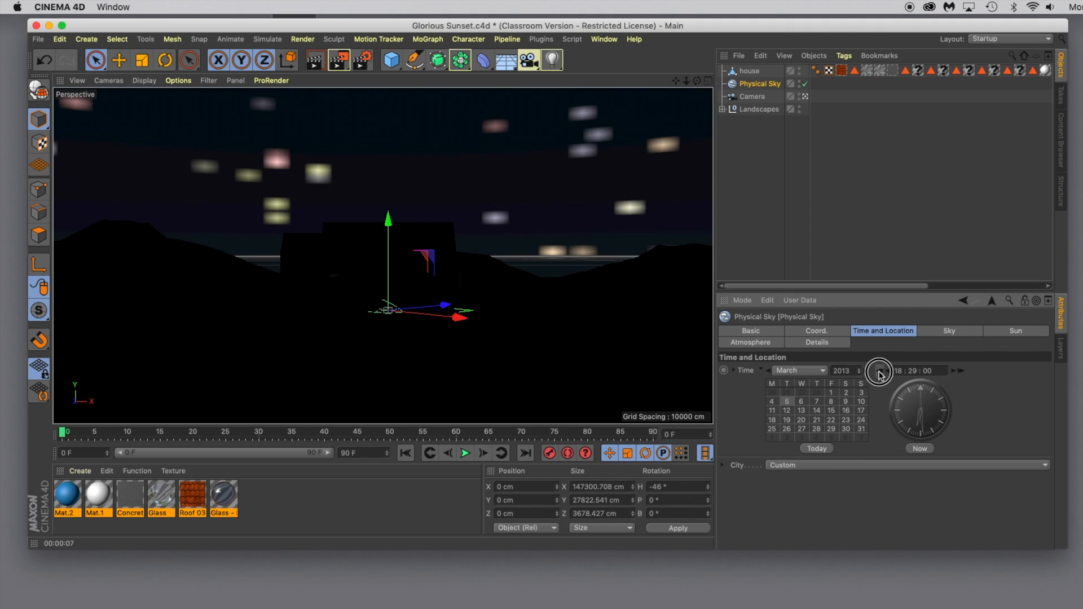
{"action": "left_click", "coordinate": [879, 371]}
{"action": "left_click", "coordinate": [880, 371]}
{"action": "left_click", "coordinate": [880, 372]}
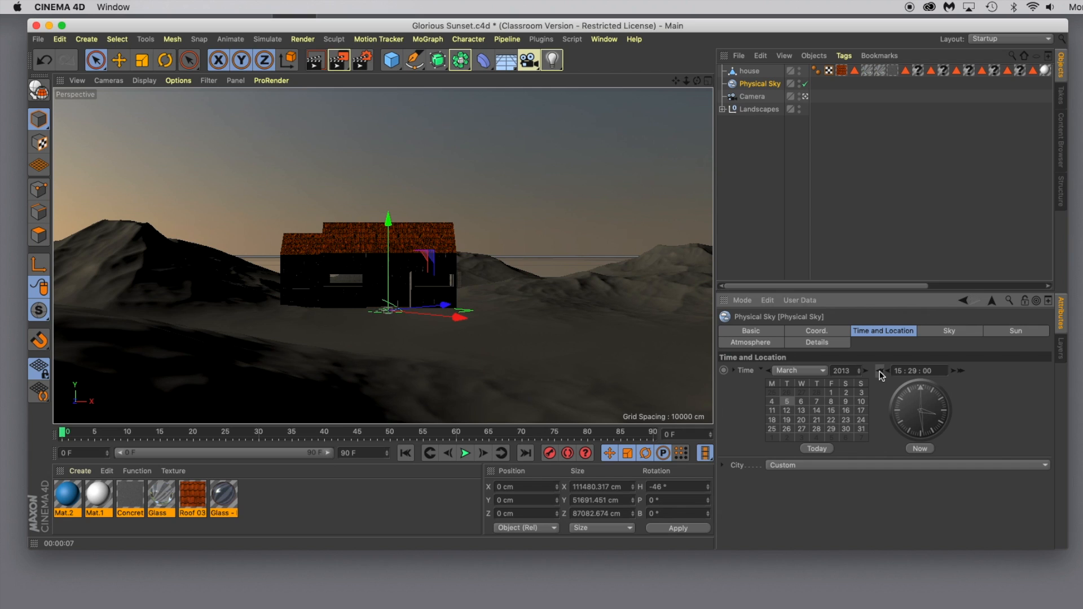
{"action": "left_click", "coordinate": [880, 372]}
{"action": "left_click", "coordinate": [879, 372]}
{"action": "left_click", "coordinate": [880, 372]}
{"action": "left_click", "coordinate": [879, 372]}
{"action": "left_click", "coordinate": [880, 371]}
{"action": "left_click", "coordinate": [879, 372]}
{"action": "left_click", "coordinate": [879, 372]}
{"action": "left_click", "coordinate": [880, 372]}
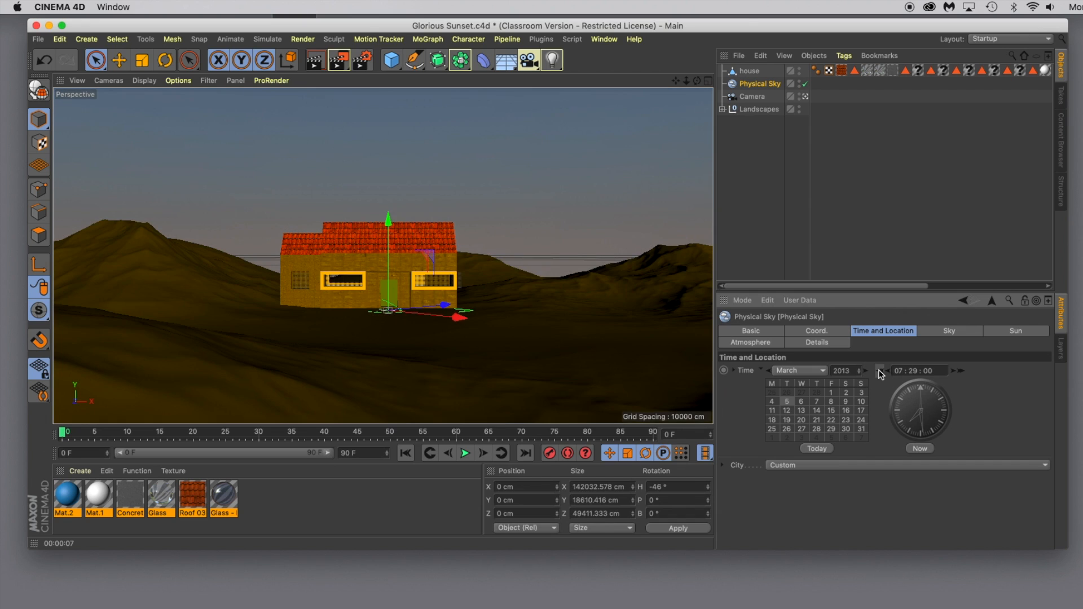
{"action": "left_click", "coordinate": [879, 372]}
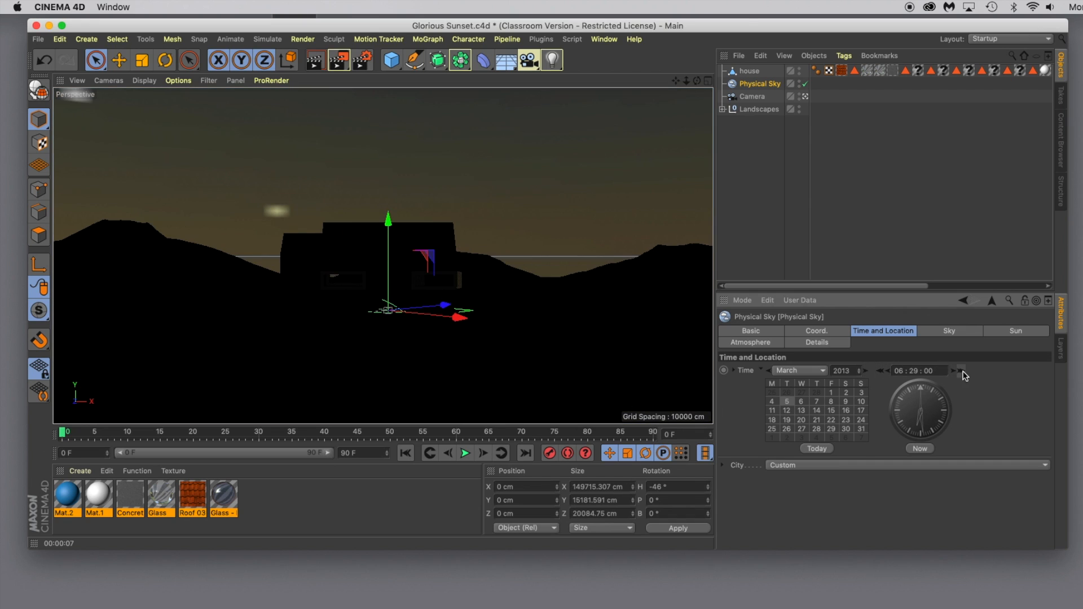
{"action": "left_click", "coordinate": [961, 371]}
{"action": "left_click", "coordinate": [960, 371]}
{"action": "left_click", "coordinate": [961, 373]}
{"action": "left_click", "coordinate": [962, 372]}
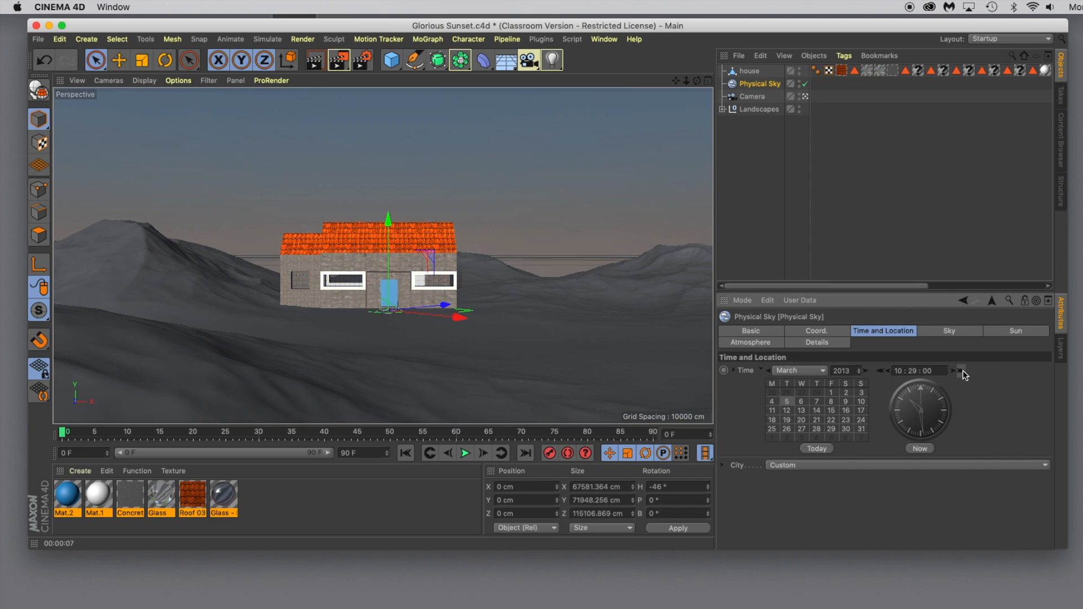
{"action": "left_click", "coordinate": [962, 372]}
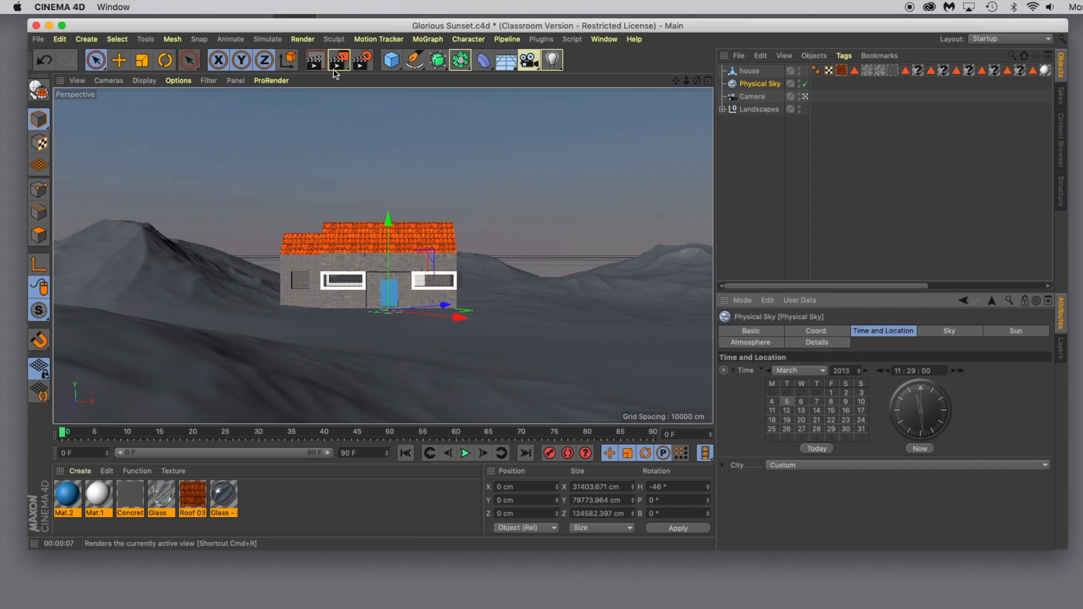
- Render the daylight scene in the small perspective view of the four-view layout, accepting the missing texture warning, and restore the full-size perspective view
{"action": "left_click", "coordinate": [707, 81]}
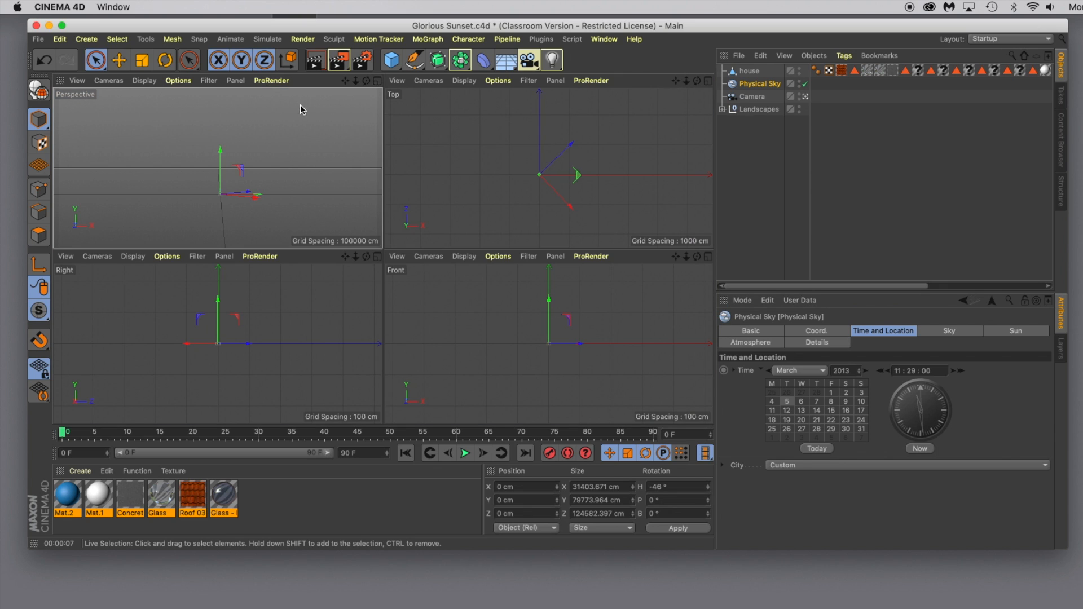
{"action": "left_click", "coordinate": [332, 65]}
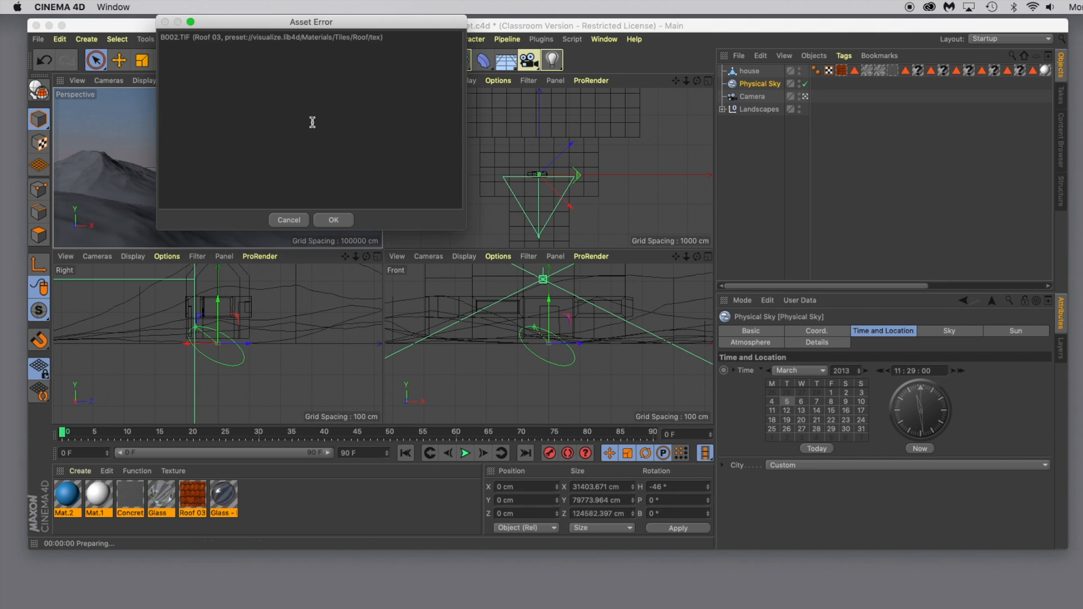
{"action": "left_click", "coordinate": [343, 219]}
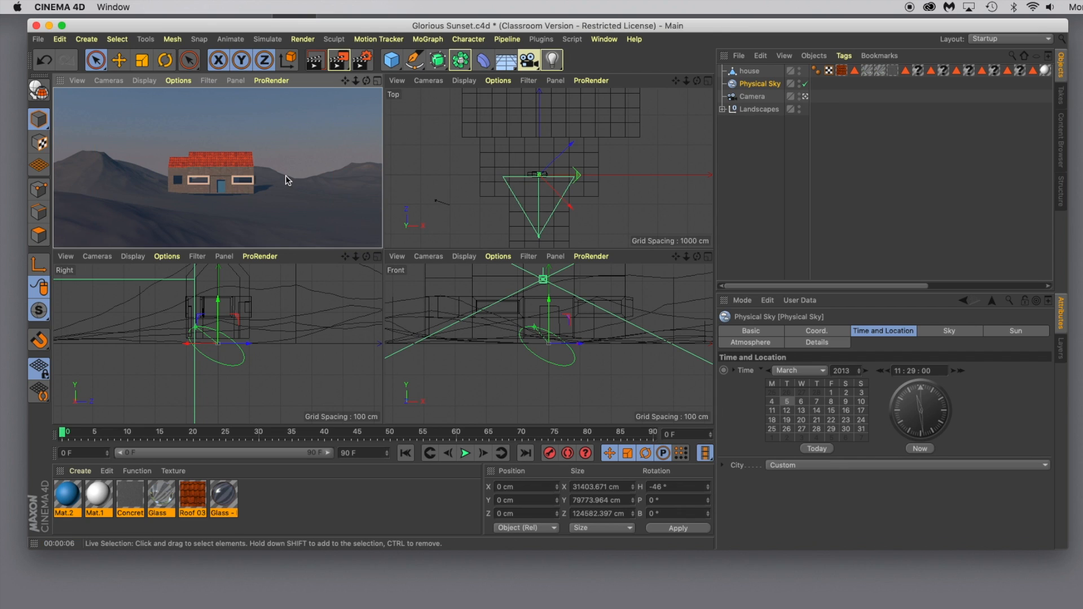
{"action": "left_click", "coordinate": [307, 133]}
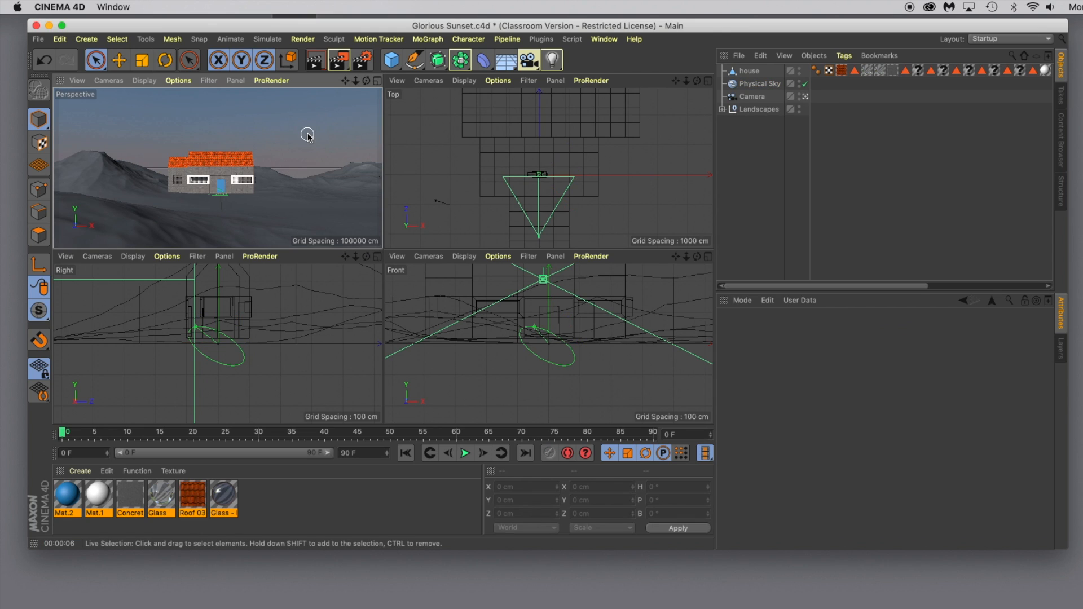
{"action": "left_click", "coordinate": [377, 82]}
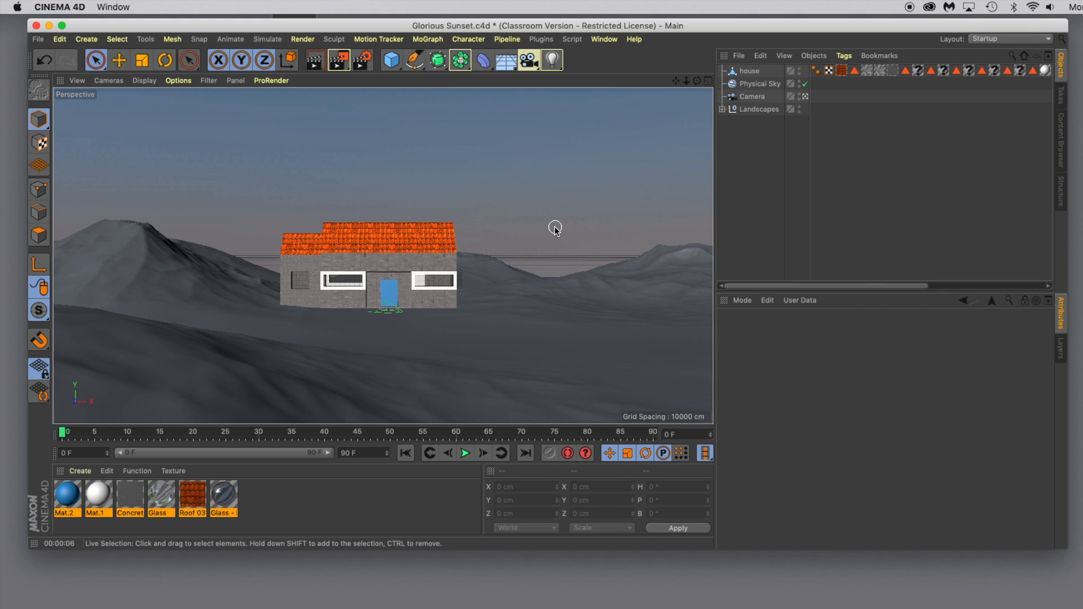
- Move the house across the terrain to about X 98.7 cm, Y 122.2 cm and Z -285.8 cm
{"action": "mouse_move", "coordinate": [561, 225]}
{"action": "left_mouse_down", "text": "alt"}
{"action": "mouse_move", "coordinate": [552, 252]}
{"action": "mouse_move", "coordinate": [520, 254]}
{"action": "mouse_move", "coordinate": [536, 227]}
{"action": "mouse_move", "coordinate": [566, 247]}
{"action": "mouse_move", "coordinate": [581, 295]}
{"action": "mouse_move", "coordinate": [524, 316]}
{"action": "mouse_move", "coordinate": [544, 249]}
{"action": "mouse_move", "coordinate": [564, 242]}
{"action": "left_mouse_up", "text": "alt"}
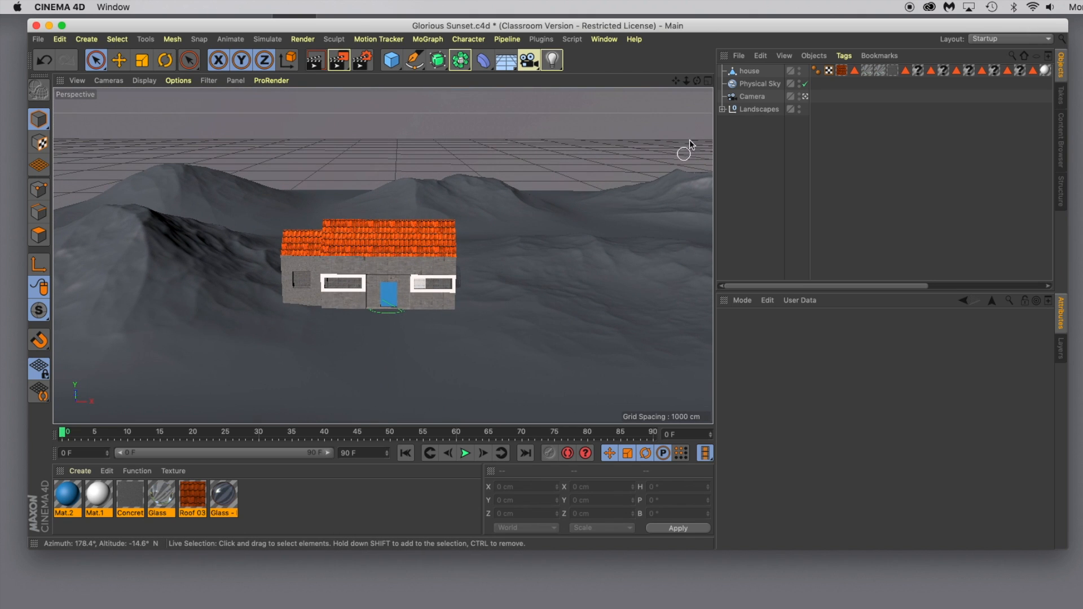
{"action": "left_click", "coordinate": [394, 286]}
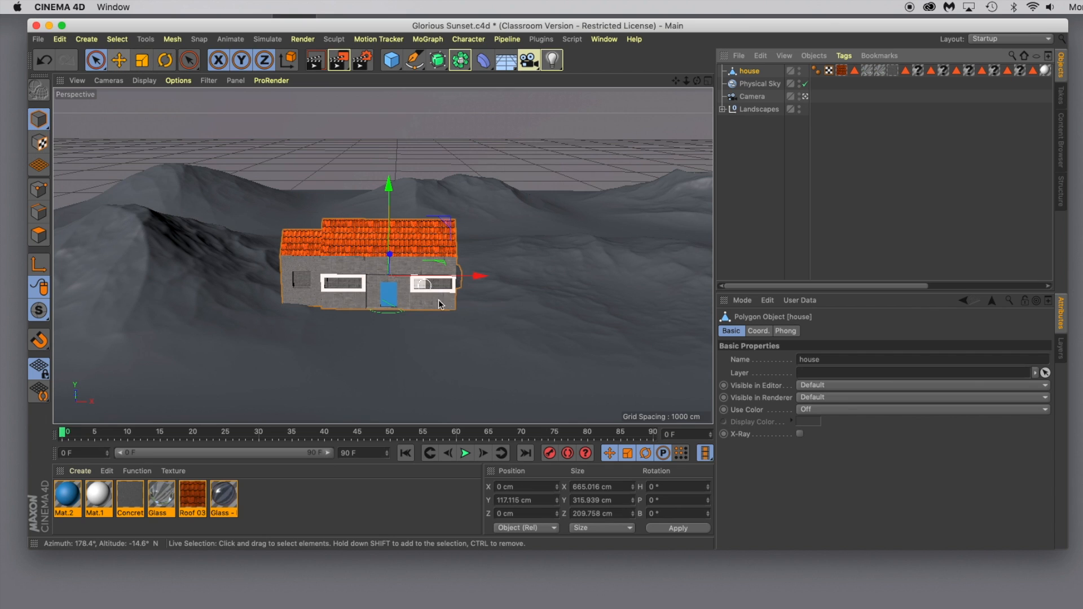
{"action": "left_click", "coordinate": [482, 277]}
{"action": "left_click_drag", "start_coordinate": [481, 276], "coordinate": [505, 277]}
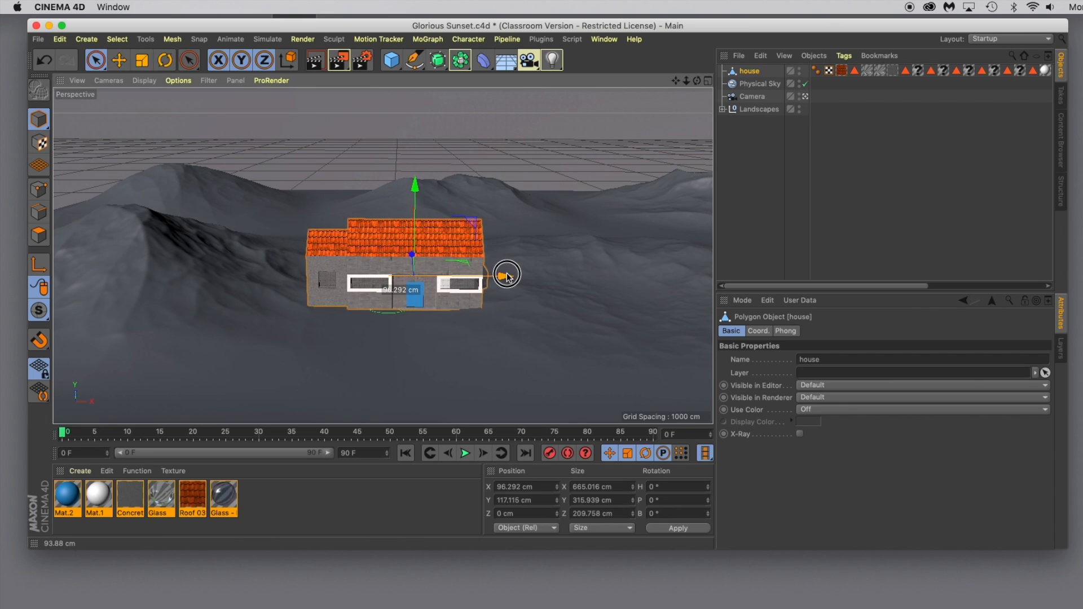
{"action": "left_click_drag", "start_coordinate": [413, 257], "coordinate": [413, 249]}
{"action": "left_click_drag", "start_coordinate": [596, 252], "coordinate": [571, 297], "text": "alt"}
{"action": "left_click_drag", "start_coordinate": [412, 225], "coordinate": [388, 261]}
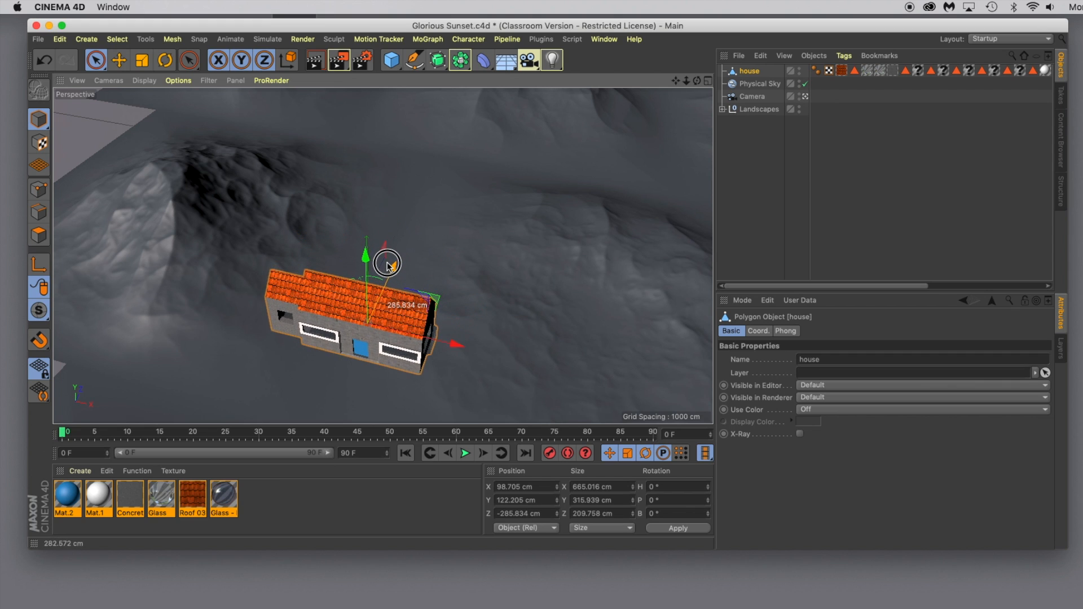
- Add a Cube primitive to the scene at the world origin beside the house
{"action": "scroll", "coordinate": [518, 267], "scroll_direction": "down", "scroll_amount": 4}
{"action": "scroll", "coordinate": [519, 267], "scroll_direction": "down", "scroll_amount": 2}
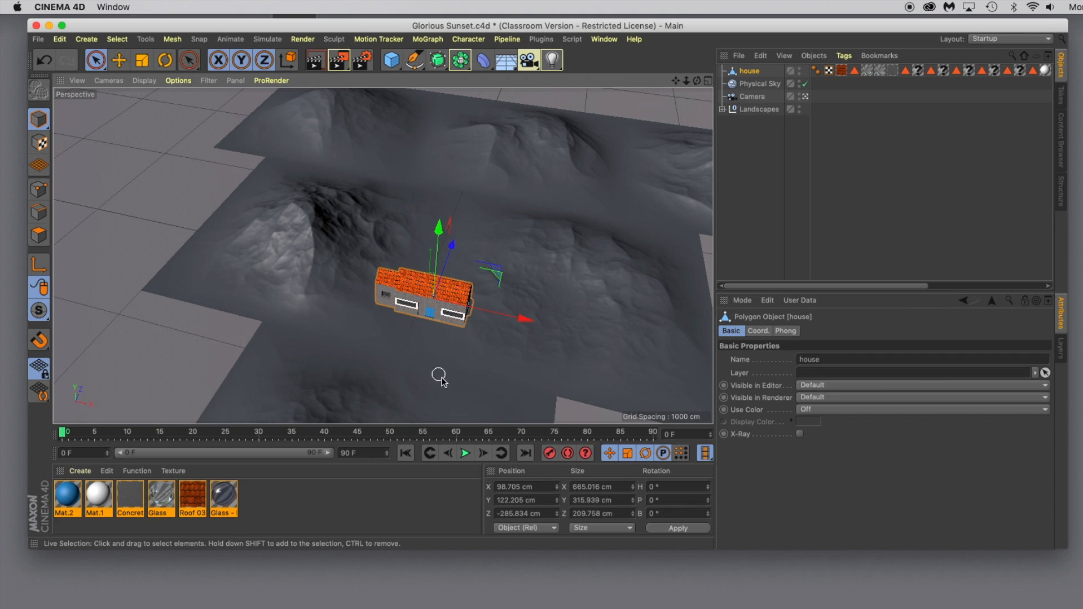
{"action": "left_click_drag", "start_coordinate": [487, 385], "coordinate": [599, 181], "text": "alt"}
{"action": "left_click_drag", "start_coordinate": [676, 81], "coordinate": [683, 0]}
{"action": "scroll", "coordinate": [526, 259], "scroll_direction": "up", "scroll_amount": 3}
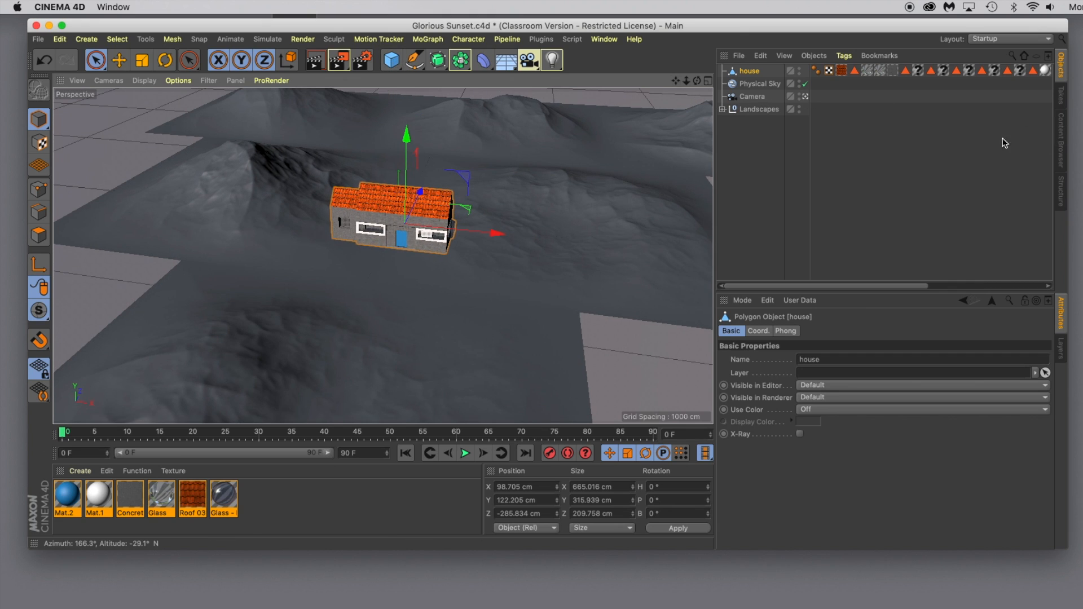
{"action": "left_click", "coordinate": [391, 62]}
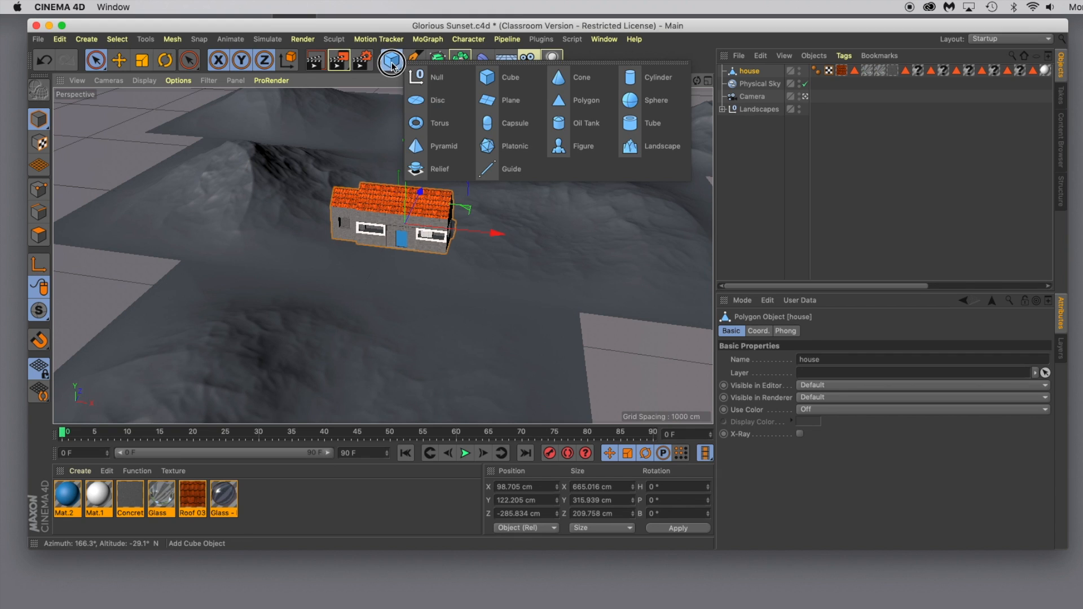
{"action": "left_click", "coordinate": [499, 77]}
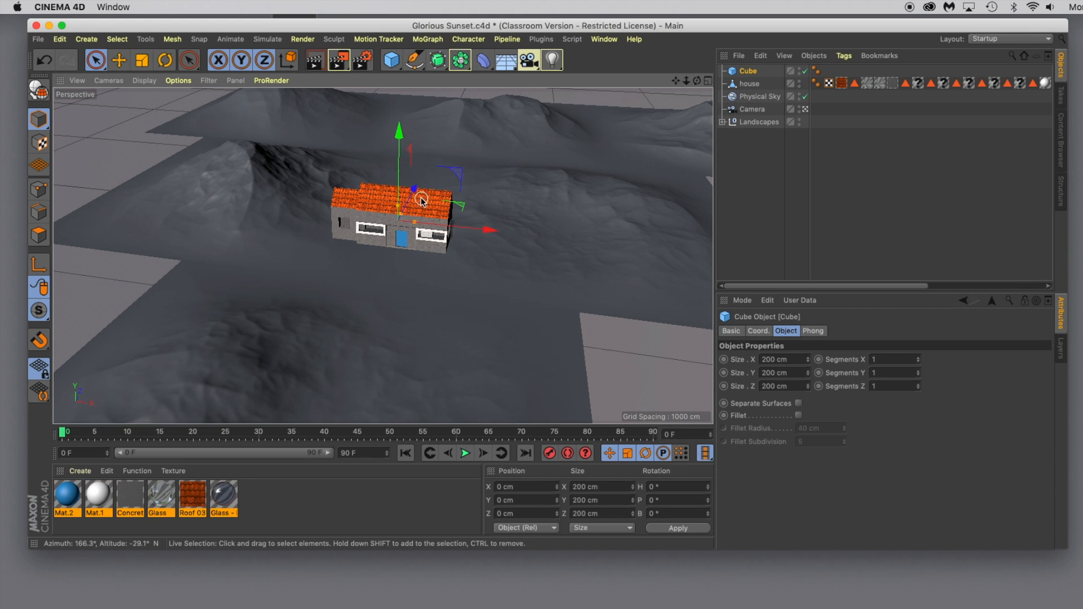
- Move the cube in front of the house to about Z -790.5 cm and stretch it along X to about 3578.6 cm
{"action": "left_click_drag", "start_coordinate": [414, 187], "coordinate": [706, 334]}
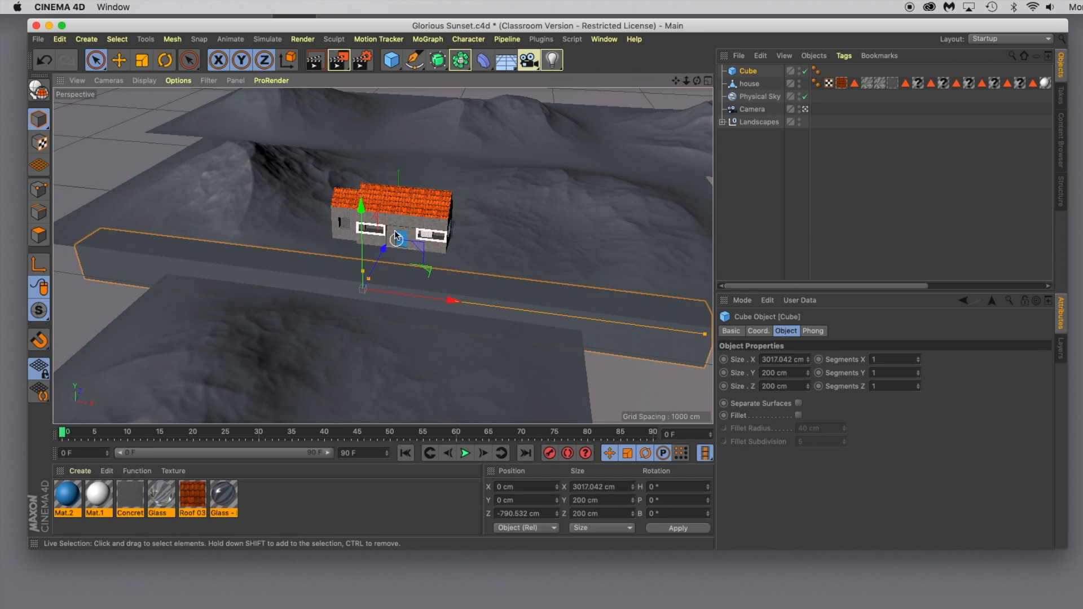
{"action": "scroll", "coordinate": [587, 276], "scroll_direction": "down", "scroll_amount": 4}
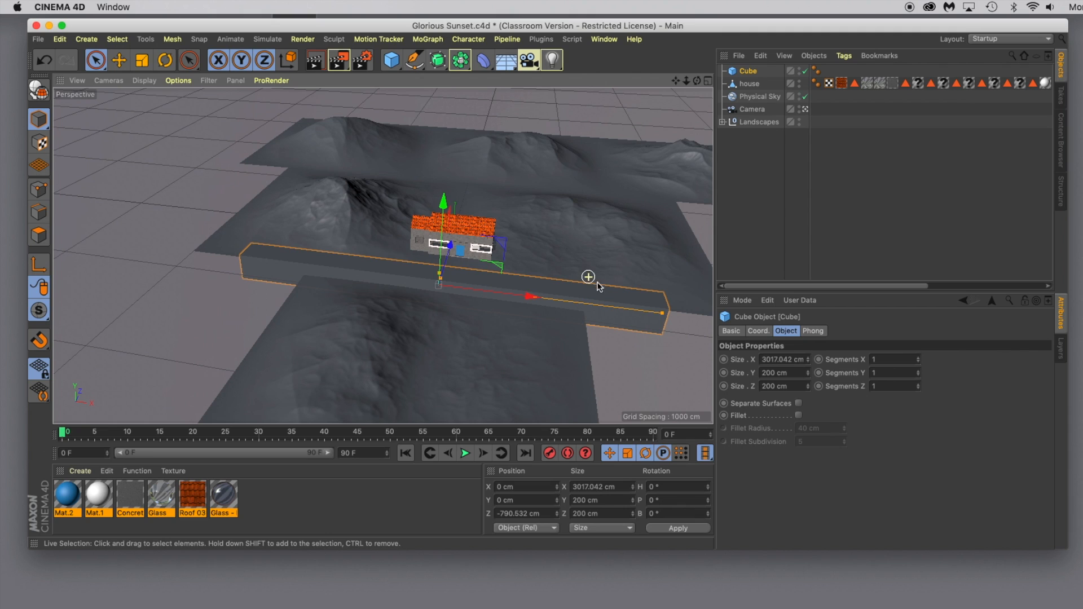
{"action": "left_click_drag", "start_coordinate": [663, 316], "coordinate": [708, 327]}
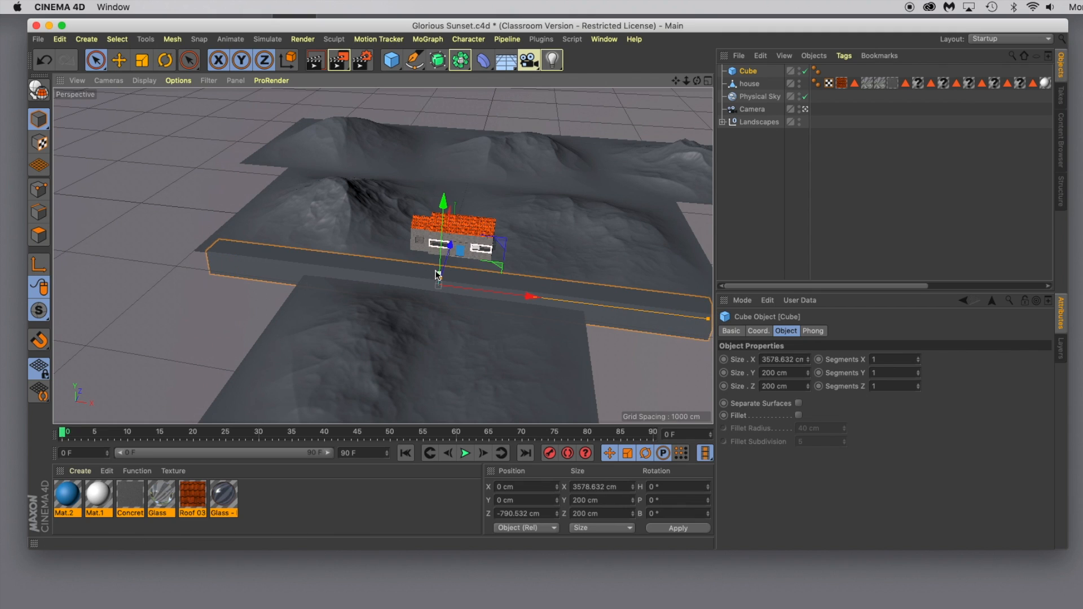
- Lower the long cube in front of the house into the terrain to about Y -92.5 cm
{"action": "left_click_drag", "start_coordinate": [444, 201], "coordinate": [443, 212]}
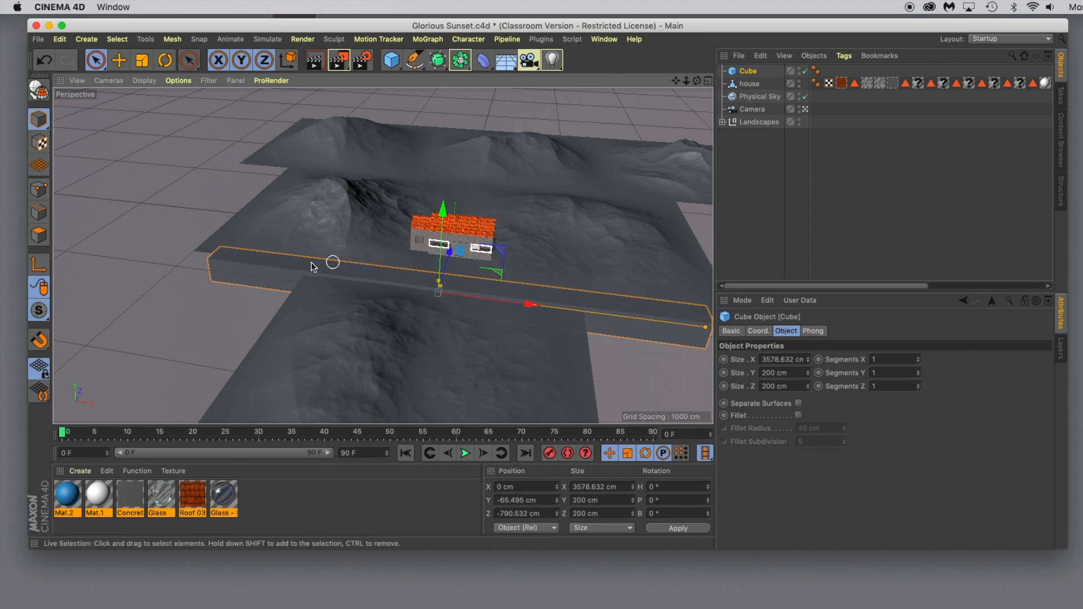
{"action": "left_click_drag", "start_coordinate": [440, 215], "coordinate": [443, 215]}
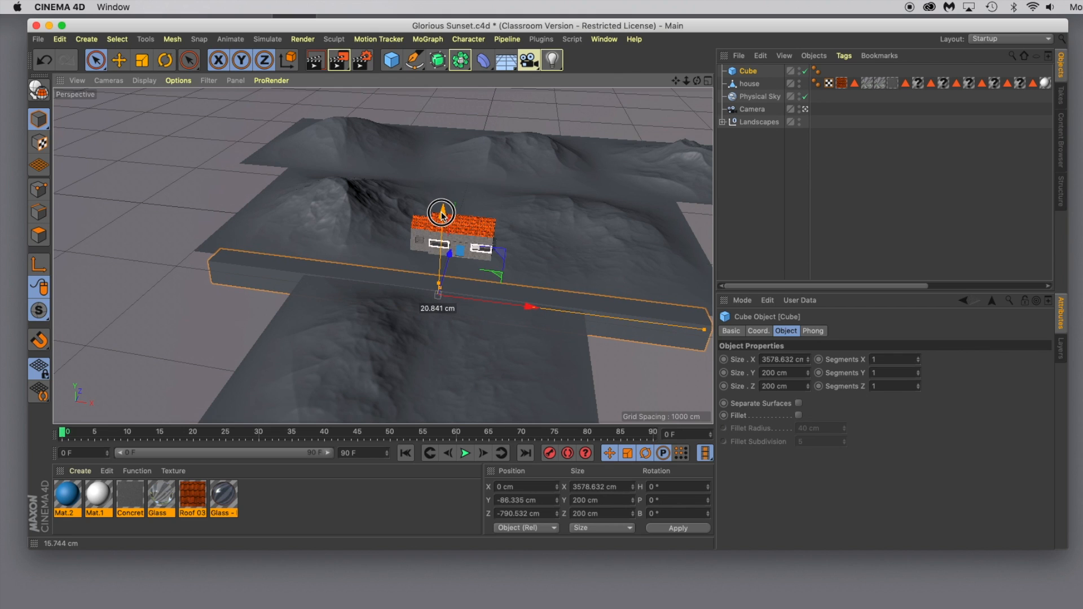
{"action": "left_click_drag", "start_coordinate": [443, 215], "coordinate": [444, 215]}
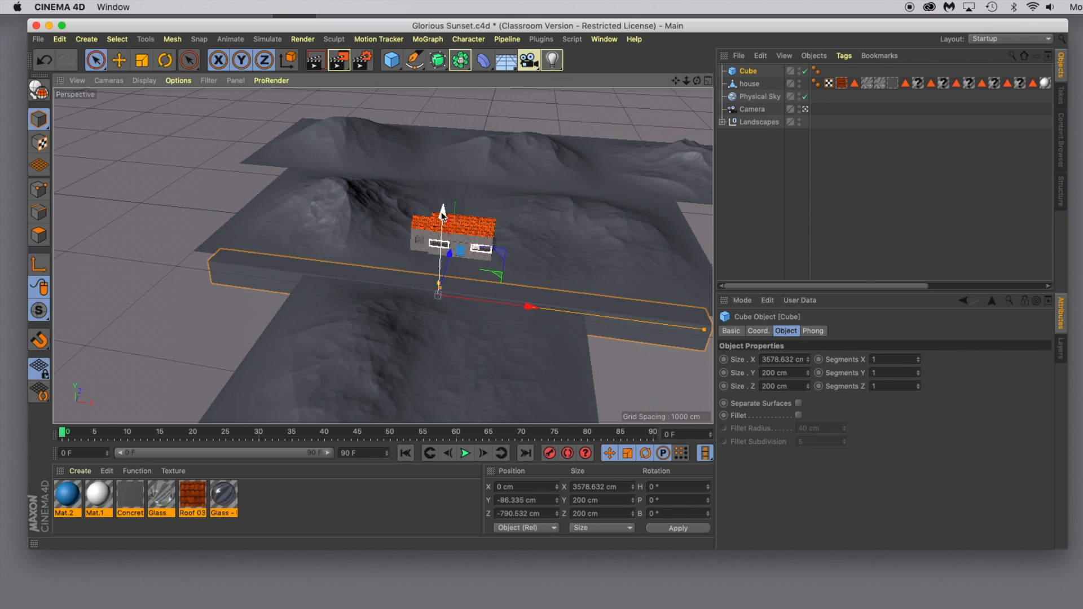
{"action": "left_click_drag", "start_coordinate": [442, 214], "coordinate": [442, 216]}
- Add a second Cube narrowed to about 76 cm in X and place it before the house at about Y -98.2 cm, Z -486.7 cm
{"action": "left_click_drag", "start_coordinate": [391, 59], "coordinate": [488, 78]}
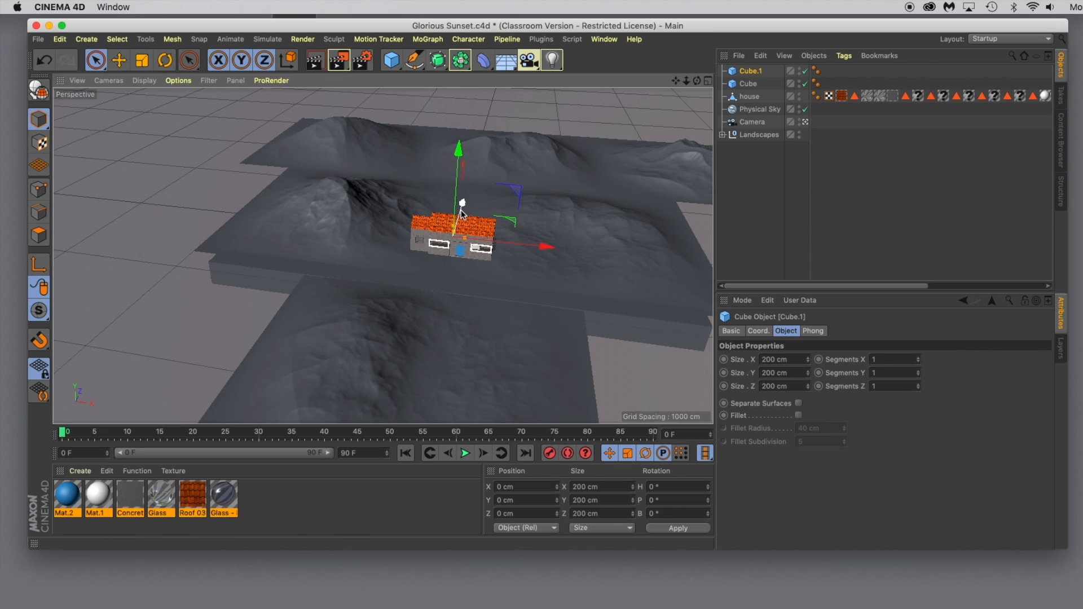
{"action": "left_click_drag", "start_coordinate": [463, 206], "coordinate": [448, 281]}
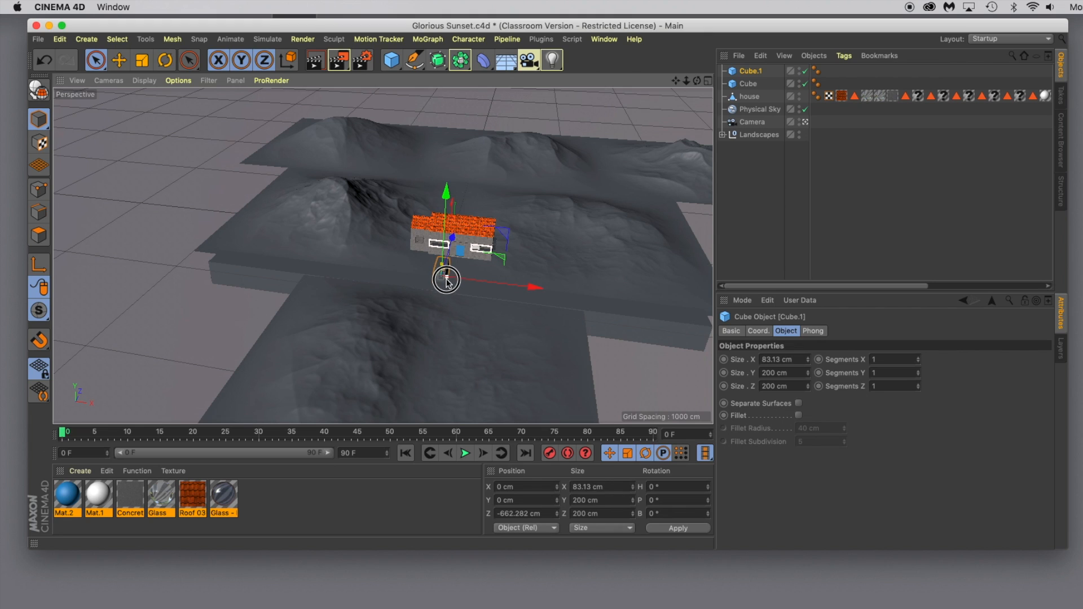
{"action": "left_click_drag", "start_coordinate": [446, 189], "coordinate": [447, 203]}
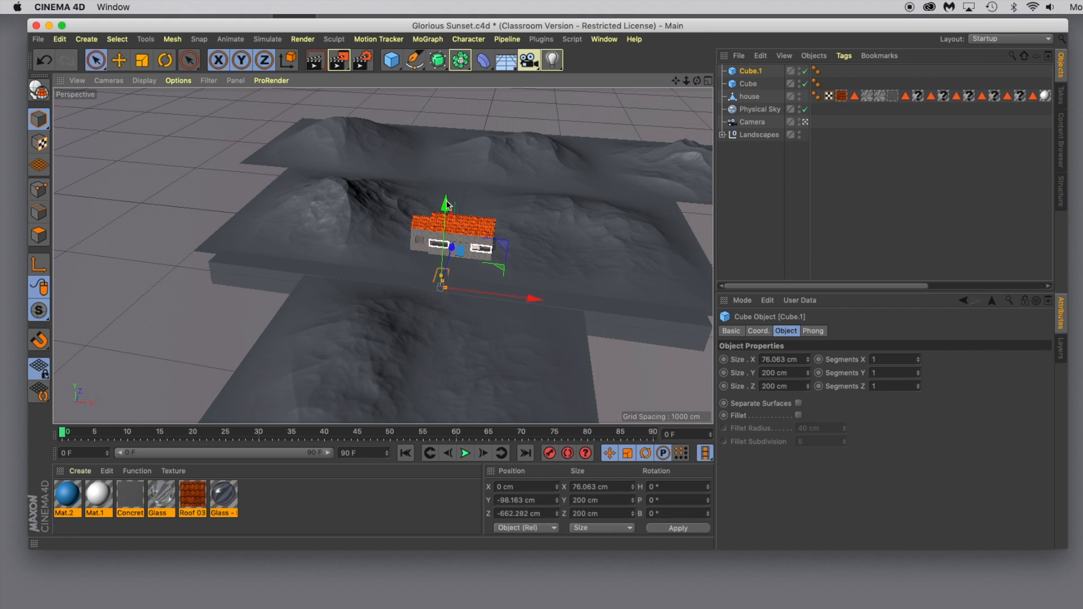
{"action": "left_click_drag", "start_coordinate": [453, 254], "coordinate": [446, 268]}
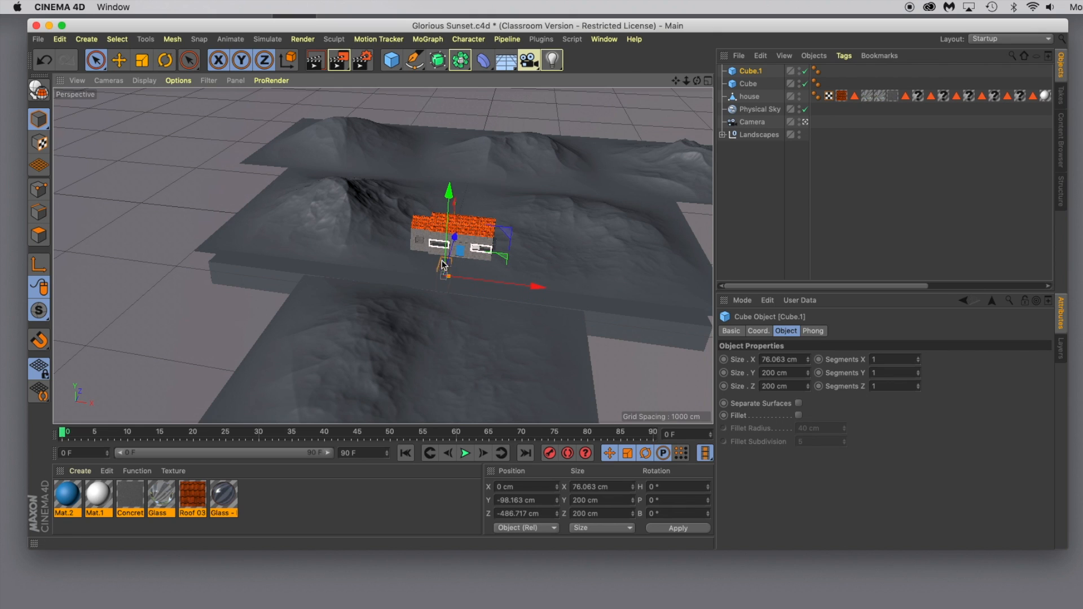
- Resize the second cube to about 60.9 x 211.7 x 484.2 cm and line it up with the blue door at about X 104 cm
{"action": "mouse_move", "coordinate": [446, 264]}
{"action": "left_mouse_down"}
{"action": "mouse_move", "coordinate": [446, 276]}
{"action": "mouse_move", "coordinate": [450, 267]}
{"action": "left_mouse_up"}
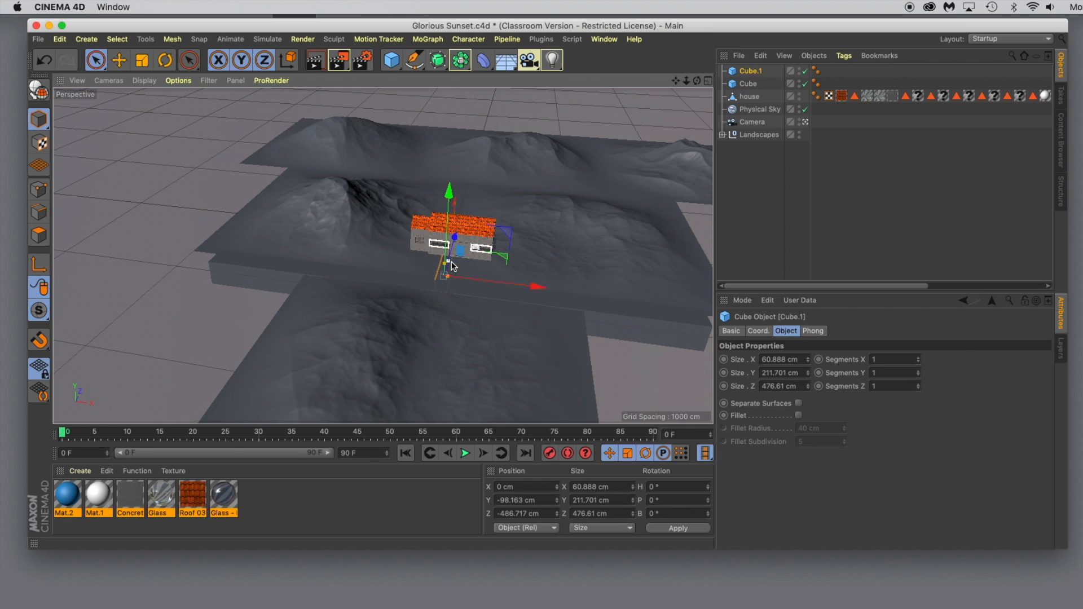
{"action": "scroll", "coordinate": [451, 265], "scroll_direction": "up", "scroll_amount": 10}
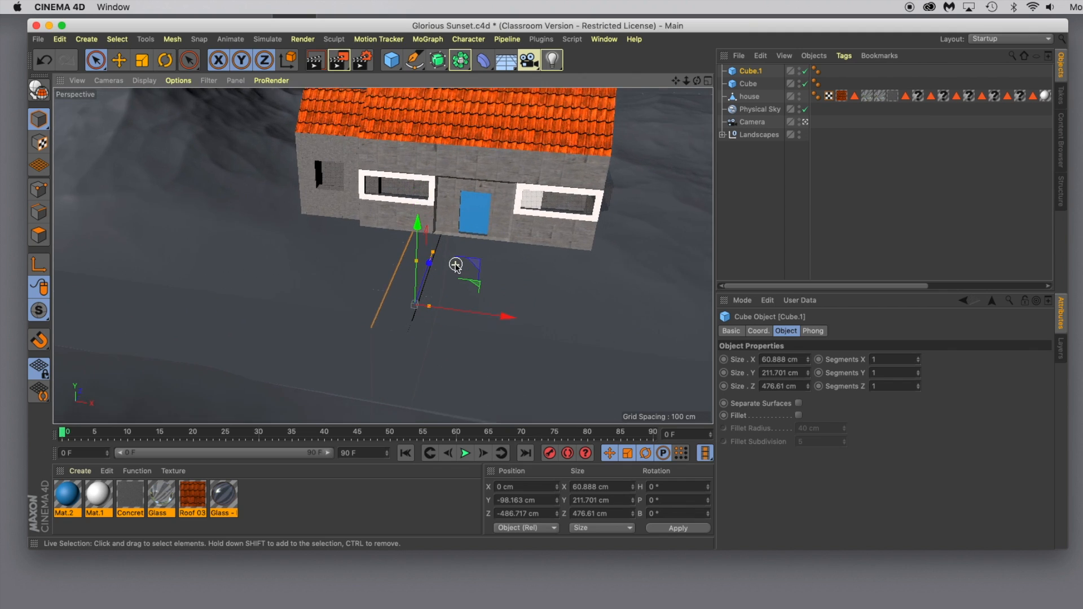
{"action": "scroll", "coordinate": [456, 265], "scroll_direction": "up", "scroll_amount": 2}
{"action": "left_click_drag", "start_coordinate": [432, 252], "coordinate": [431, 253]}
{"action": "left_click_drag", "start_coordinate": [504, 323], "coordinate": [560, 329]}
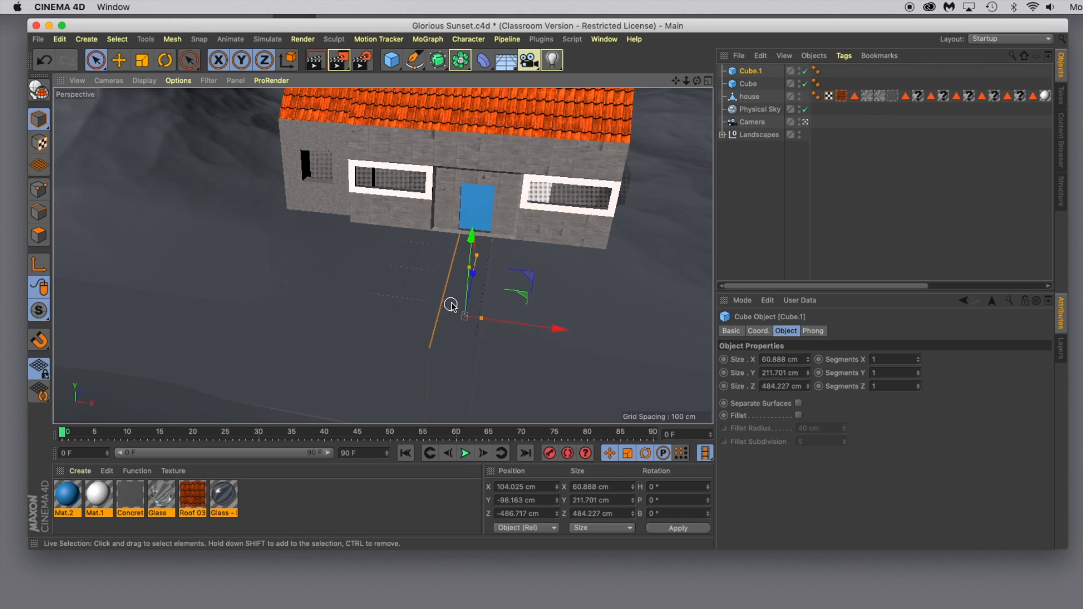
- Rename the long cube as street and the narrow cube leading to the door as walkway
{"action": "left_click", "coordinate": [749, 85]}
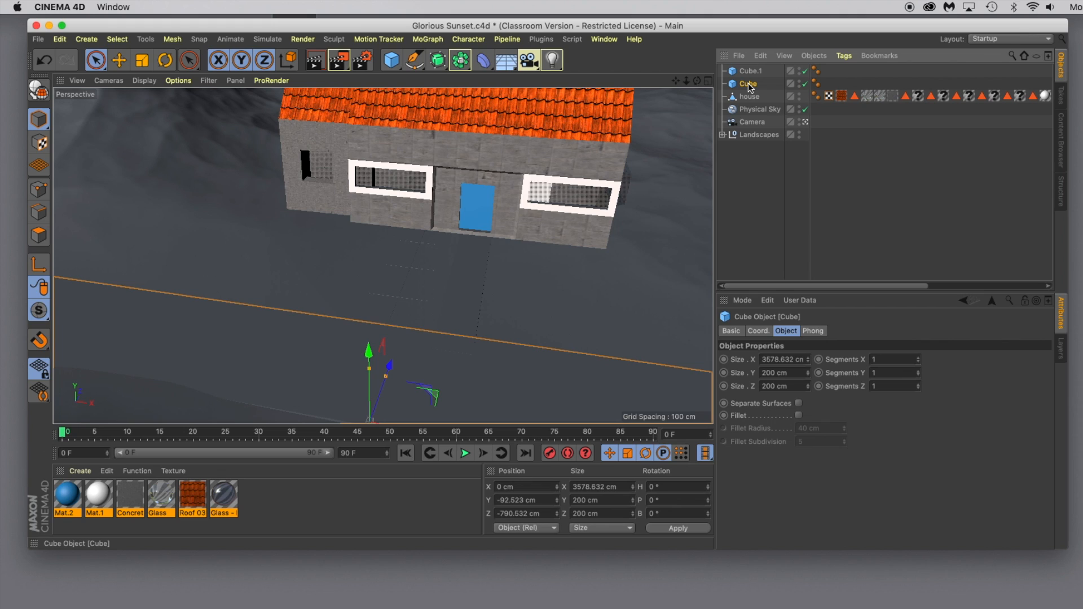
{"action": "double_click", "coordinate": [749, 84]}
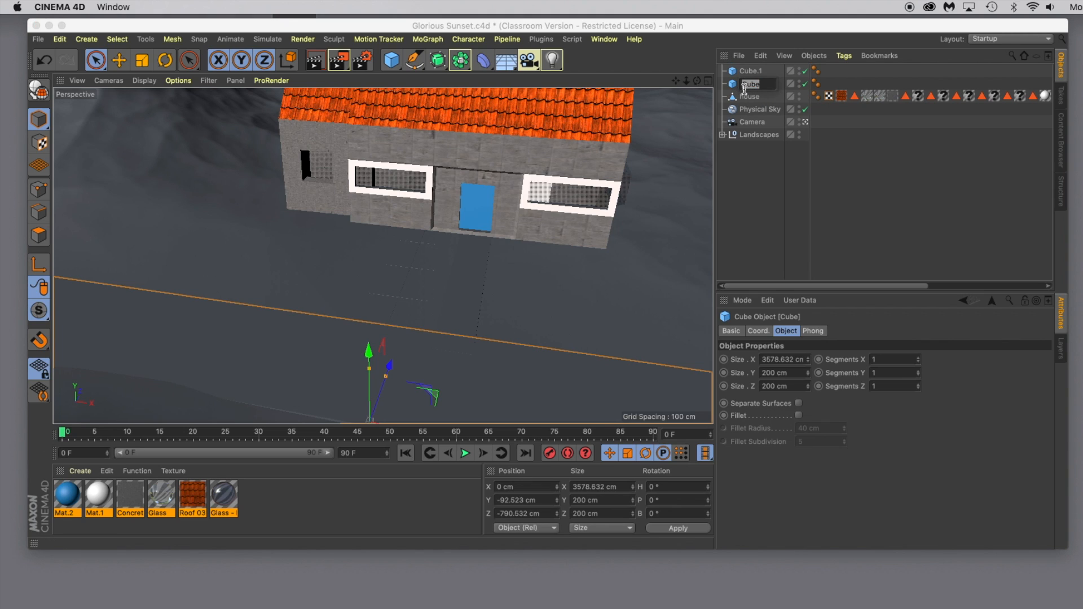
{"action": "type", "text": "street"}
{"action": "key", "text": "Return"}
{"action": "double_click", "coordinate": [750, 71]}
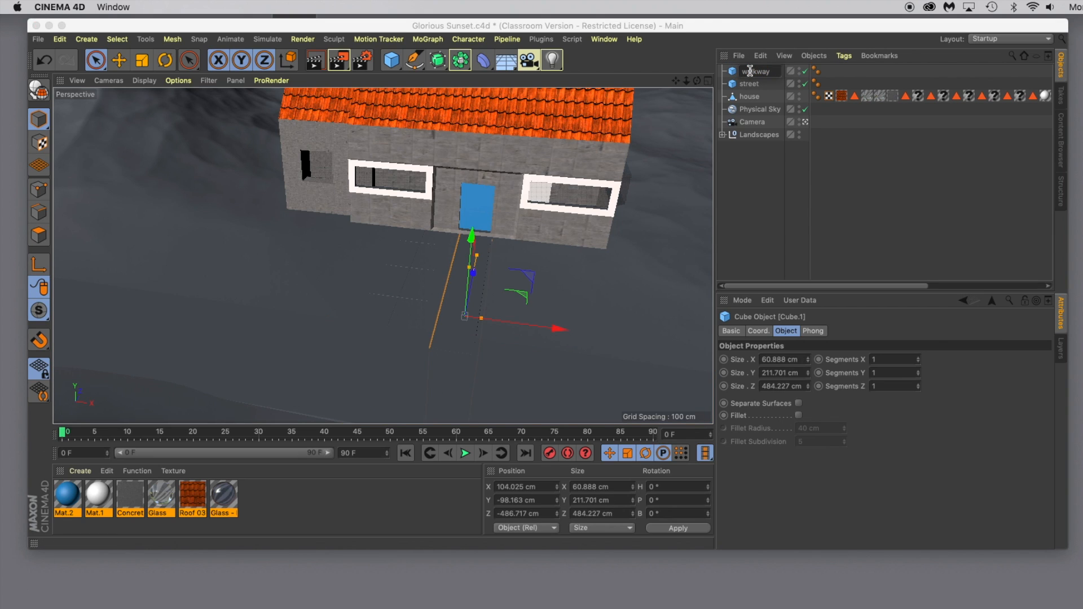
{"action": "key", "text": "Return"}
- Load the Asphalt - Textured material from the Visualize preset materials into the scene's materials
{"action": "left_click", "coordinate": [749, 83]}
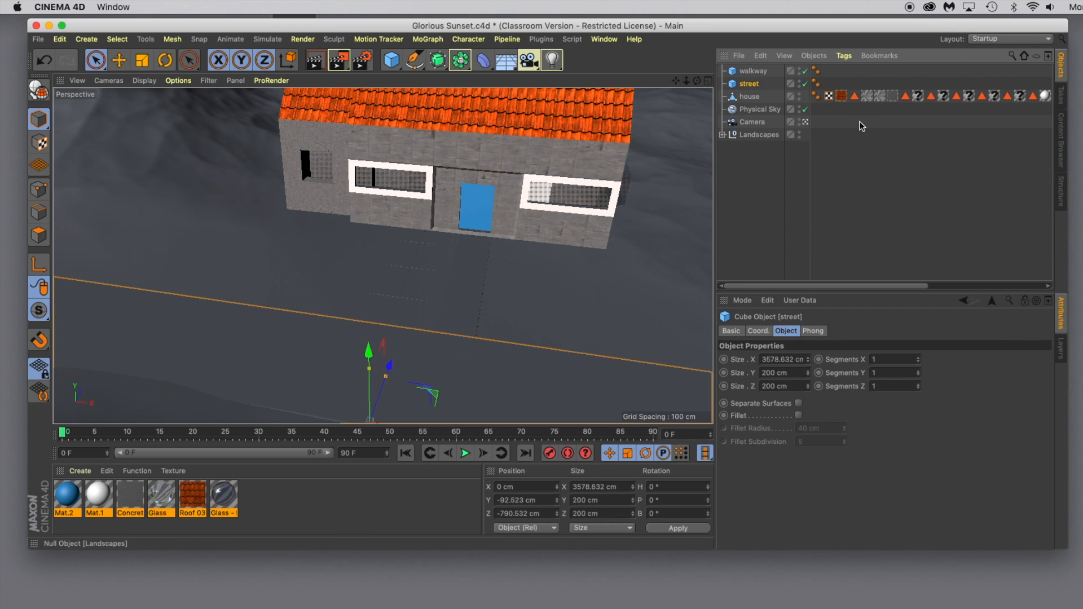
{"action": "left_click", "coordinate": [1063, 141]}
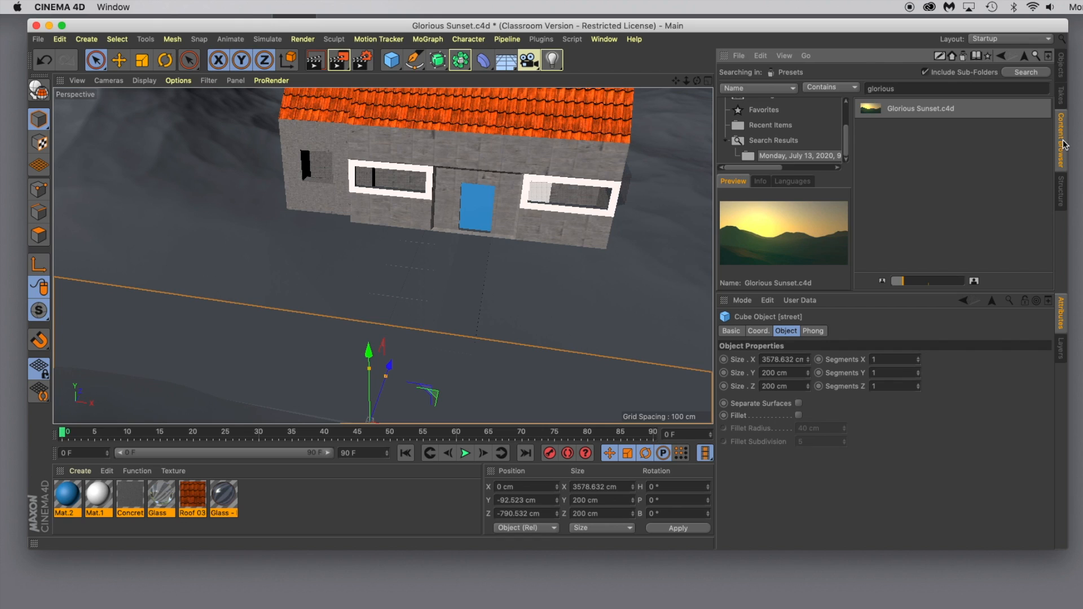
{"action": "left_click", "coordinate": [964, 56]}
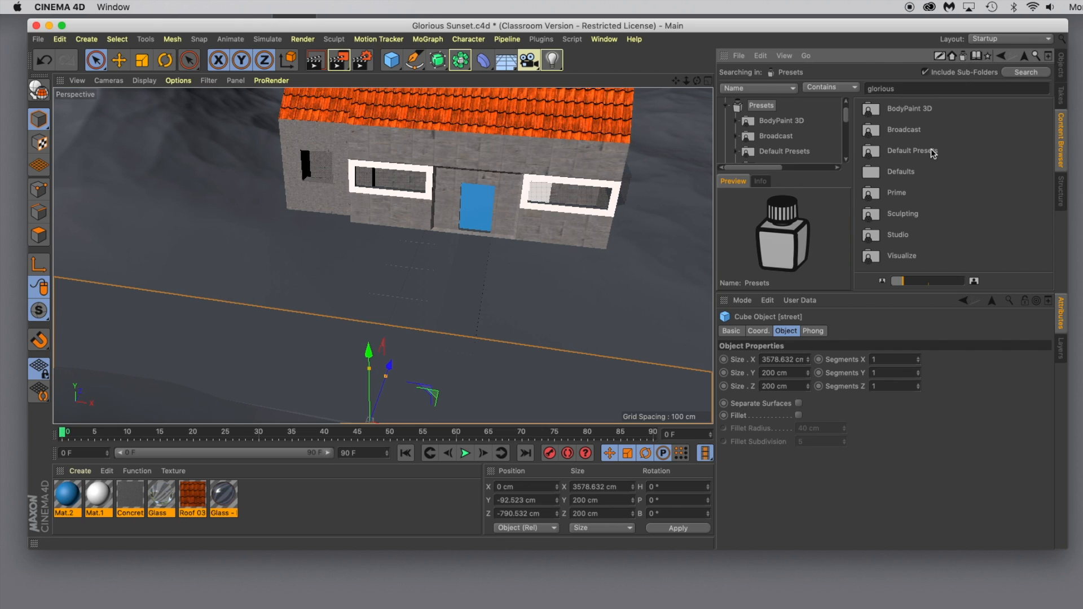
{"action": "double_click", "coordinate": [902, 256]}
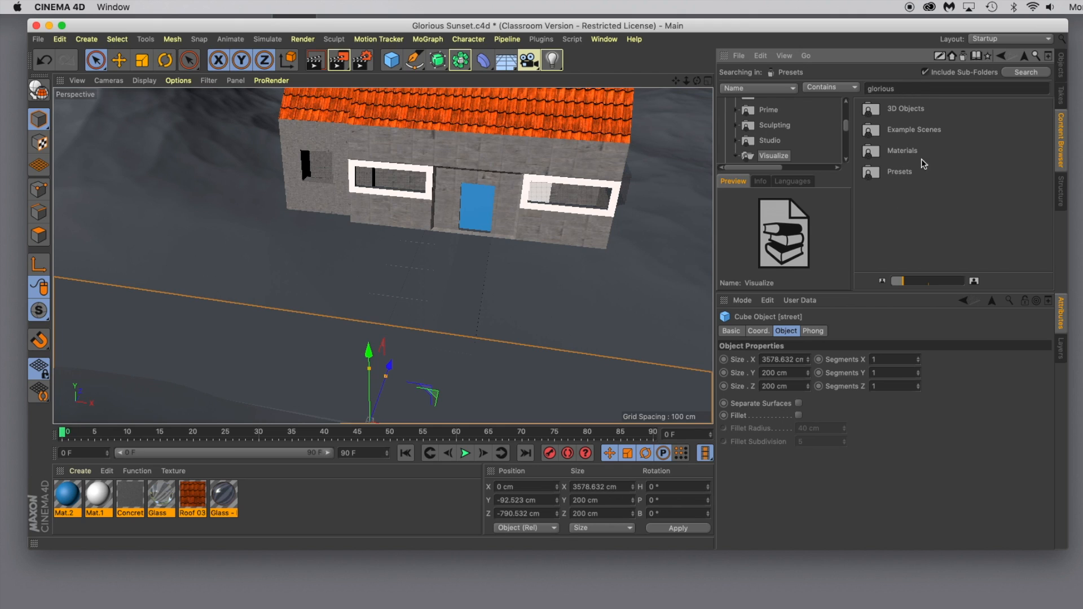
{"action": "double_click", "coordinate": [902, 150]}
{"action": "scroll", "coordinate": [966, 204], "scroll_direction": "down", "scroll_amount": 2}
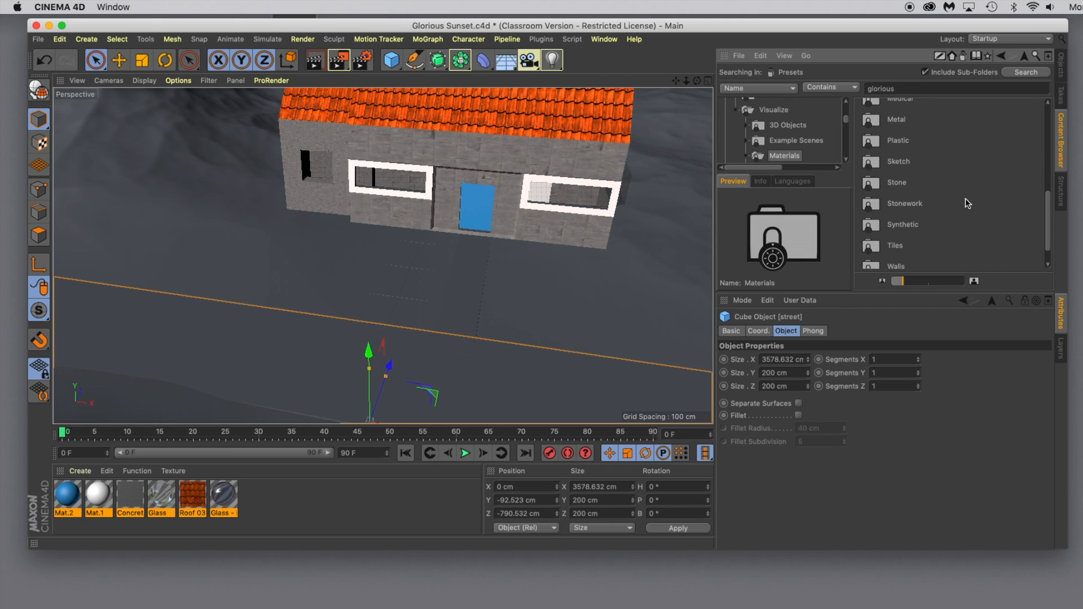
{"action": "scroll", "coordinate": [906, 207], "scroll_direction": "down", "scroll_amount": 2}
{"action": "scroll", "coordinate": [901, 253], "scroll_direction": "up", "scroll_amount": 6}
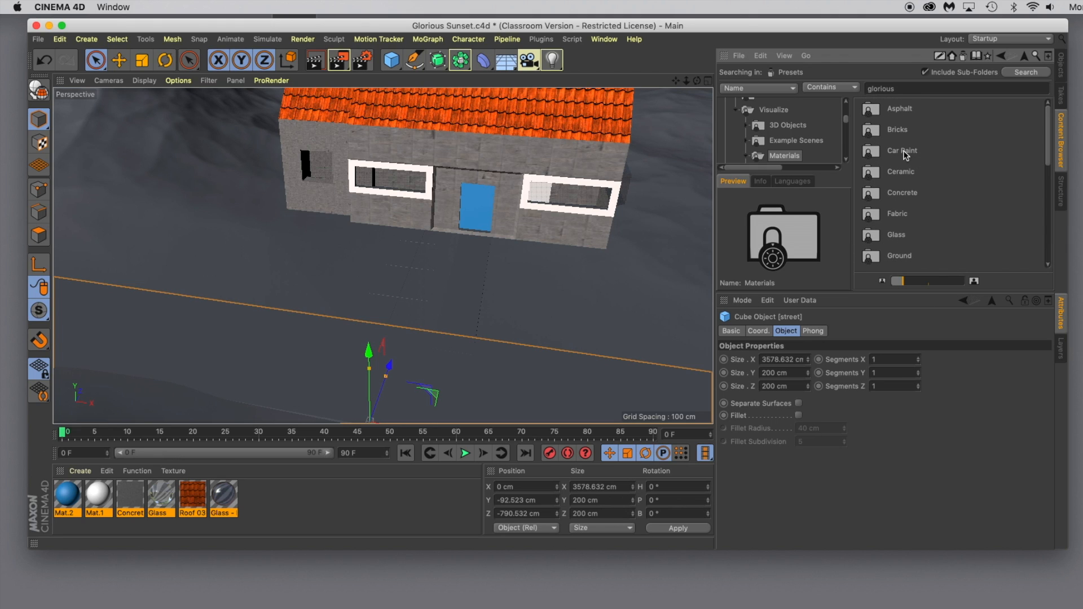
{"action": "double_click", "coordinate": [901, 113]}
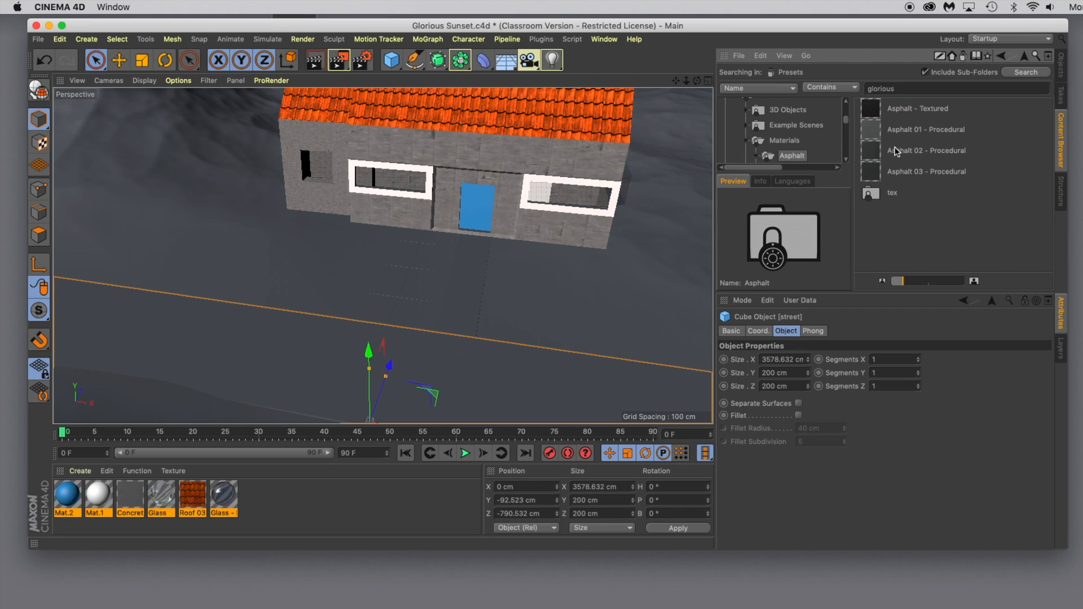
{"action": "left_click_drag", "start_coordinate": [872, 112], "coordinate": [260, 498]}
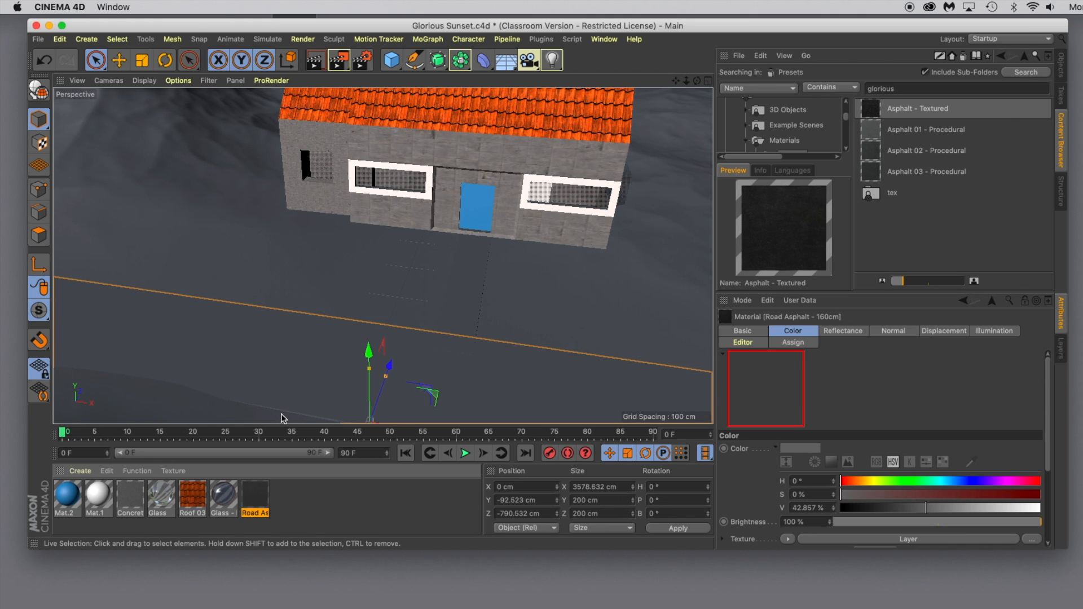
- Apply the Road Asphalt material to both the street and the walkway
{"action": "left_click", "coordinate": [1063, 68]}
{"action": "left_click_drag", "start_coordinate": [268, 499], "coordinate": [831, 85]}
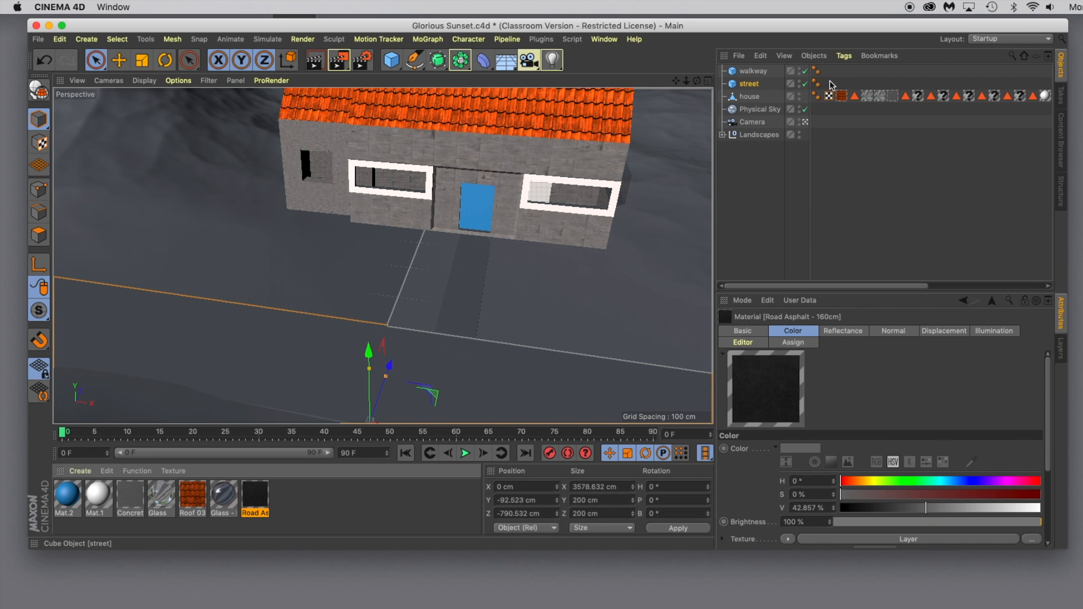
{"action": "left_click_drag", "start_coordinate": [255, 496], "coordinate": [749, 85]}
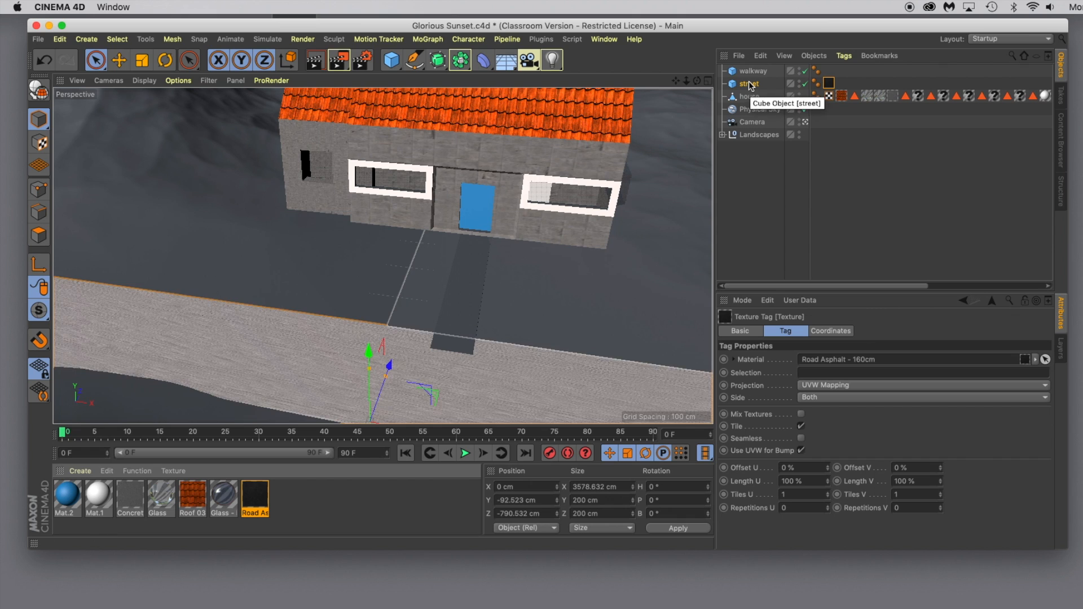
{"action": "left_click_drag", "start_coordinate": [260, 493], "coordinate": [755, 72]}
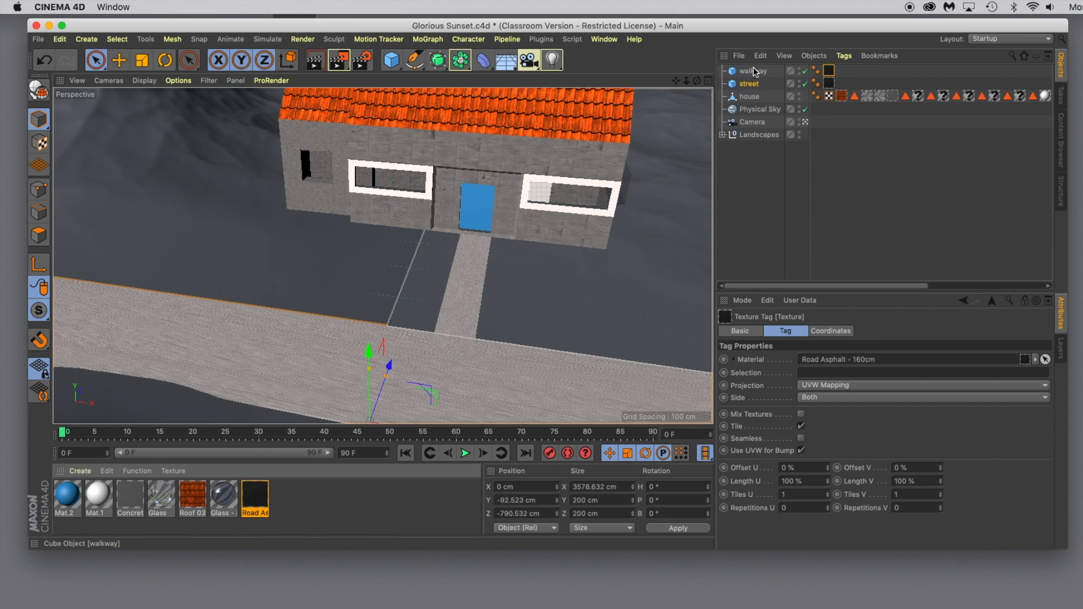
- Preview the asphalt with a render of the perspective view and lower the walkway to about Y -101 cm
{"action": "left_click", "coordinate": [316, 61]}
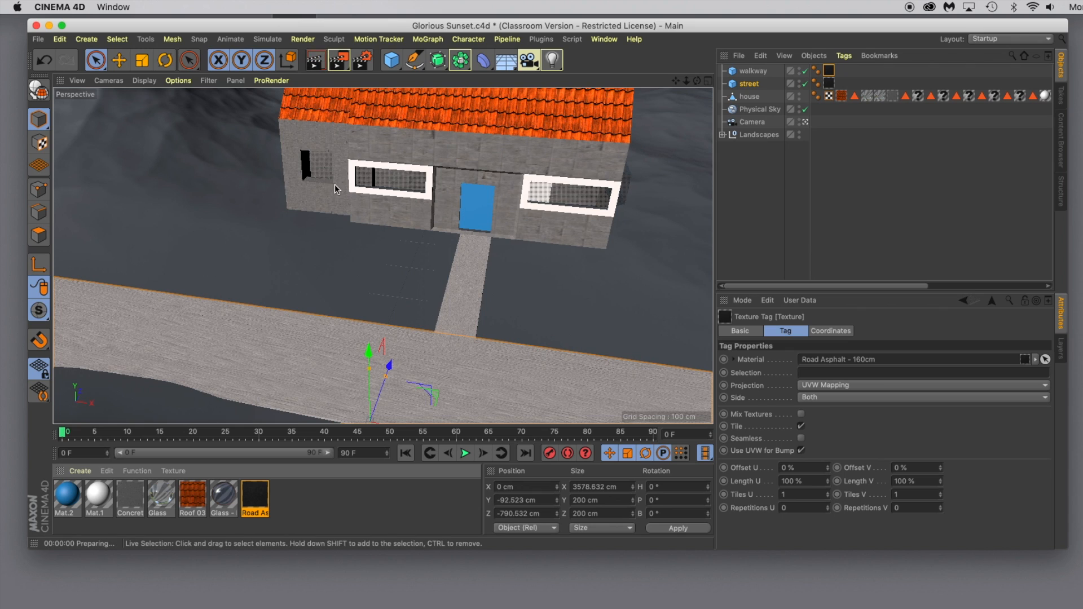
{"action": "left_click", "coordinate": [359, 282]}
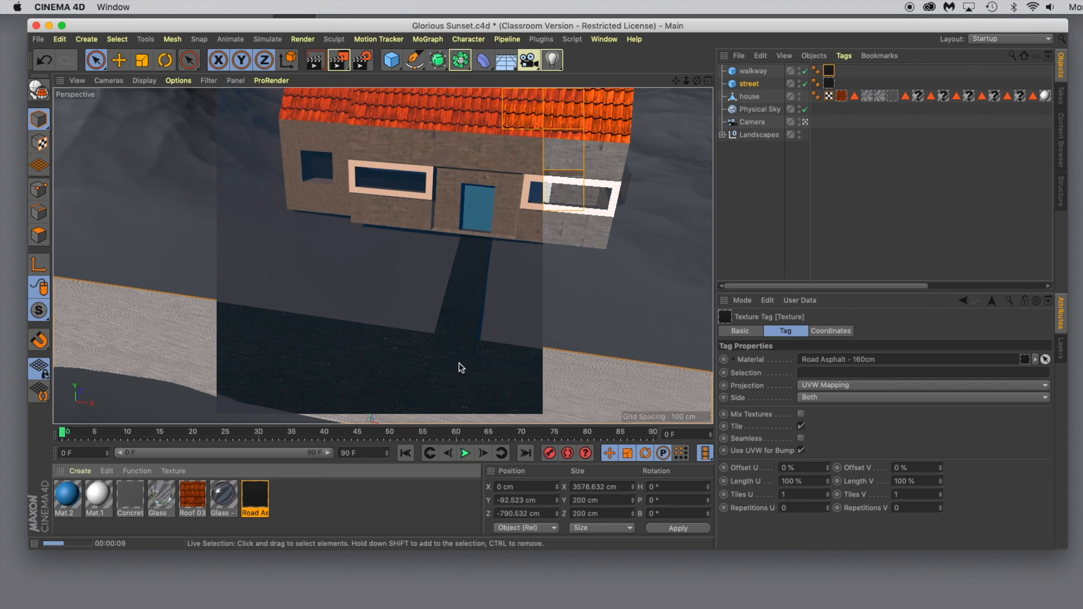
{"action": "left_click", "coordinate": [752, 71]}
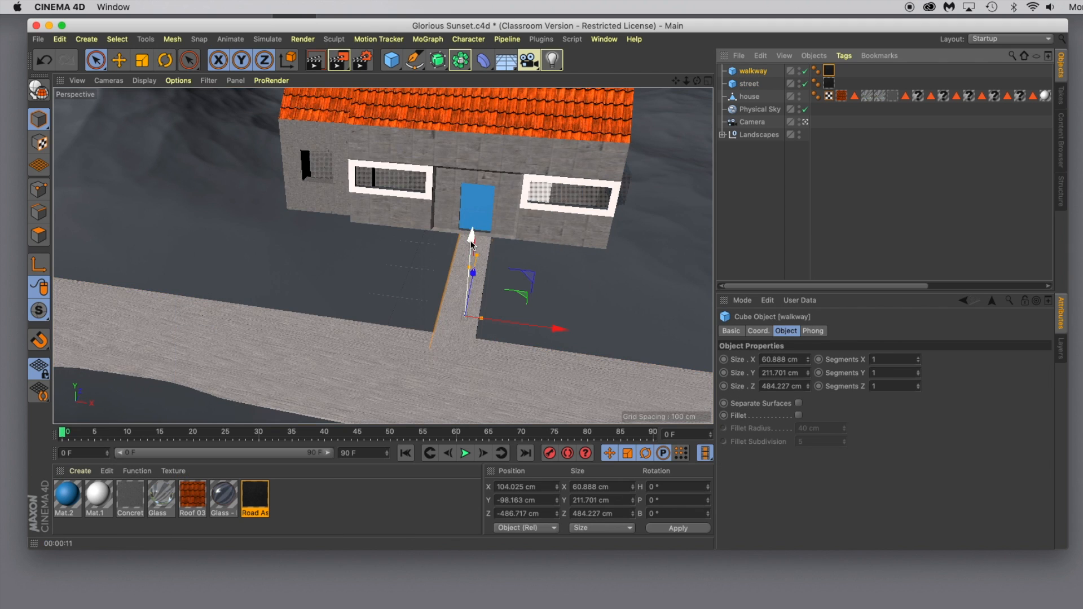
{"action": "left_click_drag", "start_coordinate": [473, 240], "coordinate": [472, 244]}
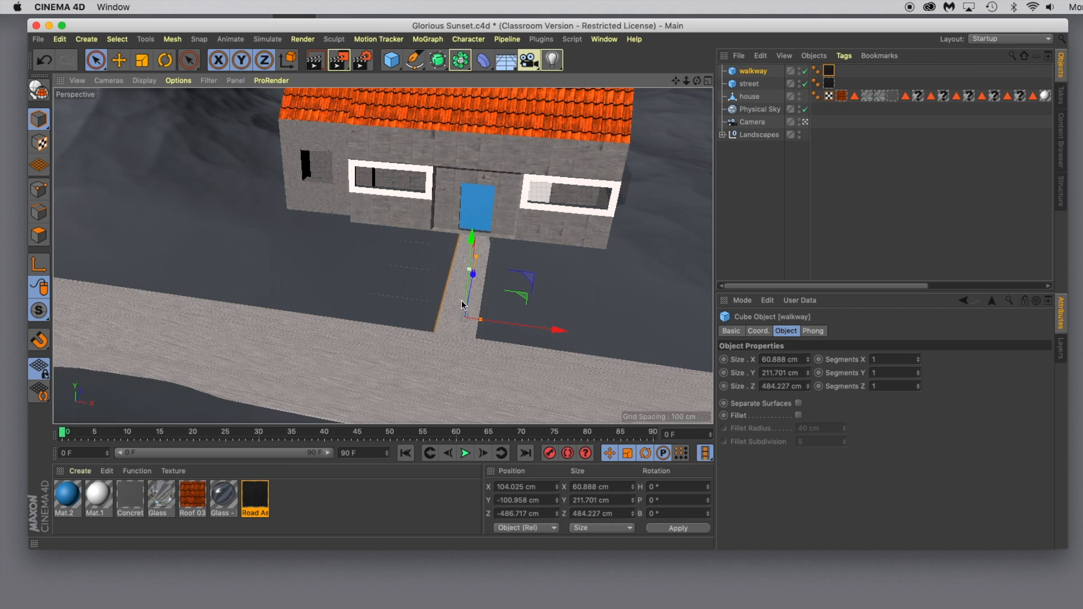
- Search the preset library for trees
{"action": "left_click_drag", "start_coordinate": [453, 393], "coordinate": [460, 373], "text": "alt"}
{"action": "scroll", "coordinate": [452, 363], "scroll_direction": "down", "scroll_amount": 5}
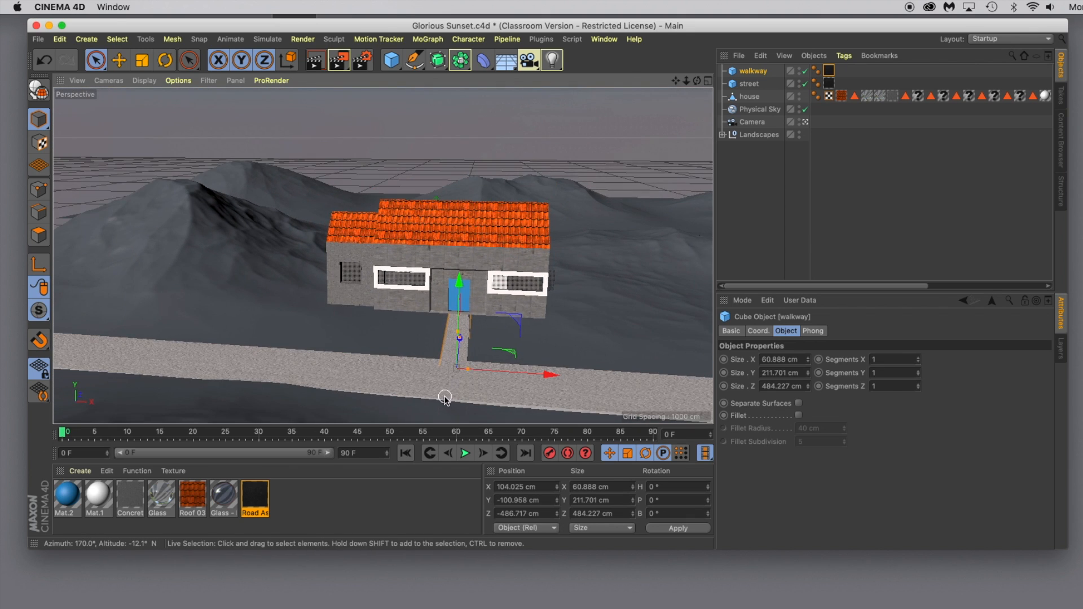
{"action": "left_click_drag", "start_coordinate": [426, 393], "coordinate": [435, 388], "text": "alt"}
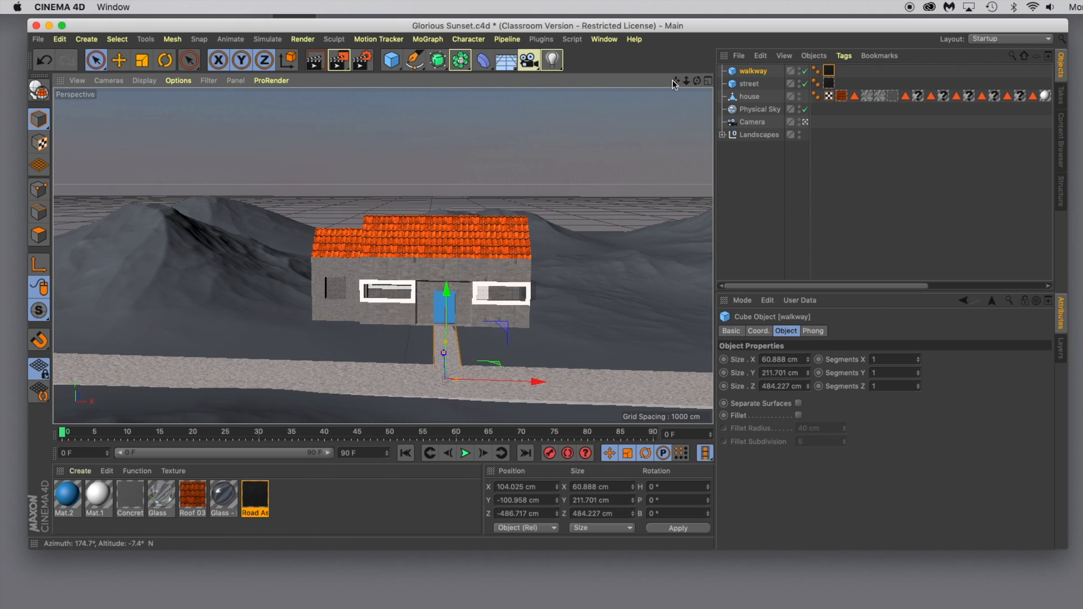
{"action": "left_click_drag", "start_coordinate": [675, 80], "coordinate": [631, 32]}
{"action": "left_click_drag", "start_coordinate": [647, 258], "coordinate": [638, 259], "text": "alt"}
{"action": "left_click_drag", "start_coordinate": [678, 83], "coordinate": [695, 78]}
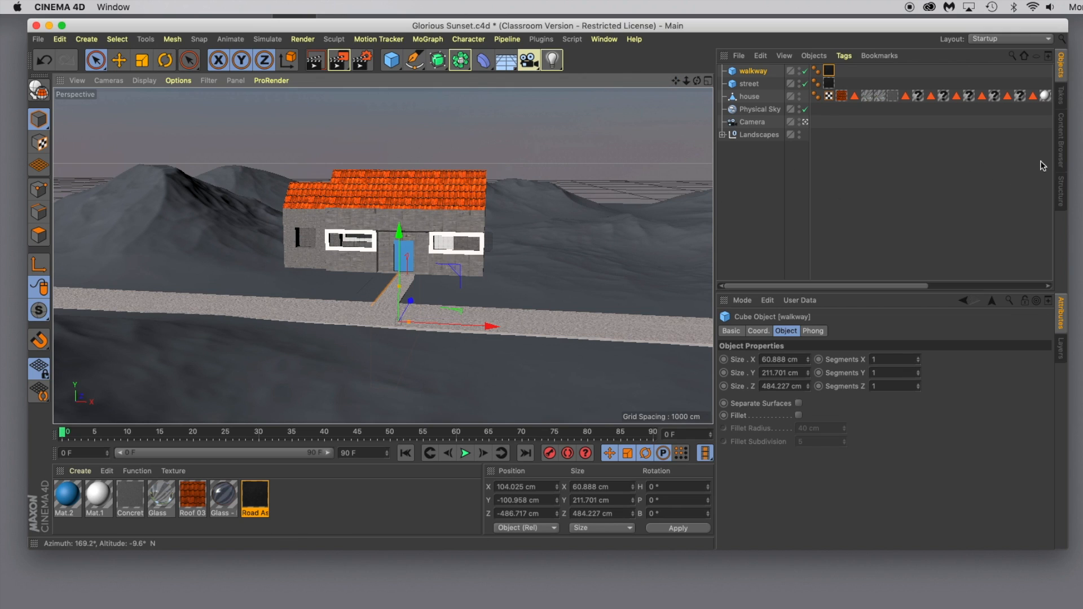
{"action": "left_click", "coordinate": [1063, 148]}
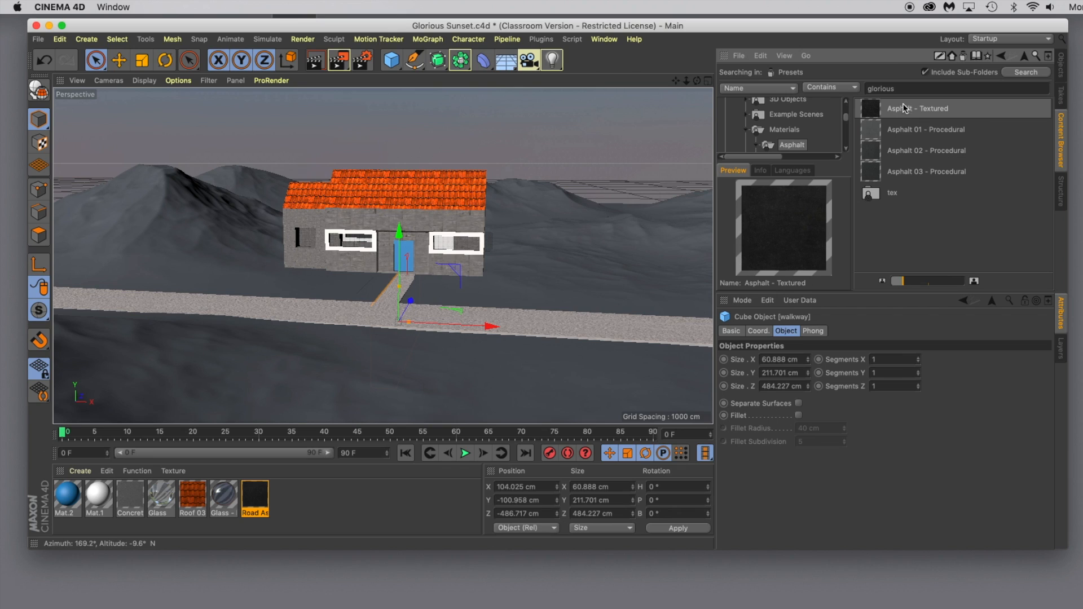
{"action": "left_click_drag", "start_coordinate": [906, 90], "coordinate": [826, 91]}
{"action": "type", "text": "trees"}
{"action": "key", "text": "Return"}
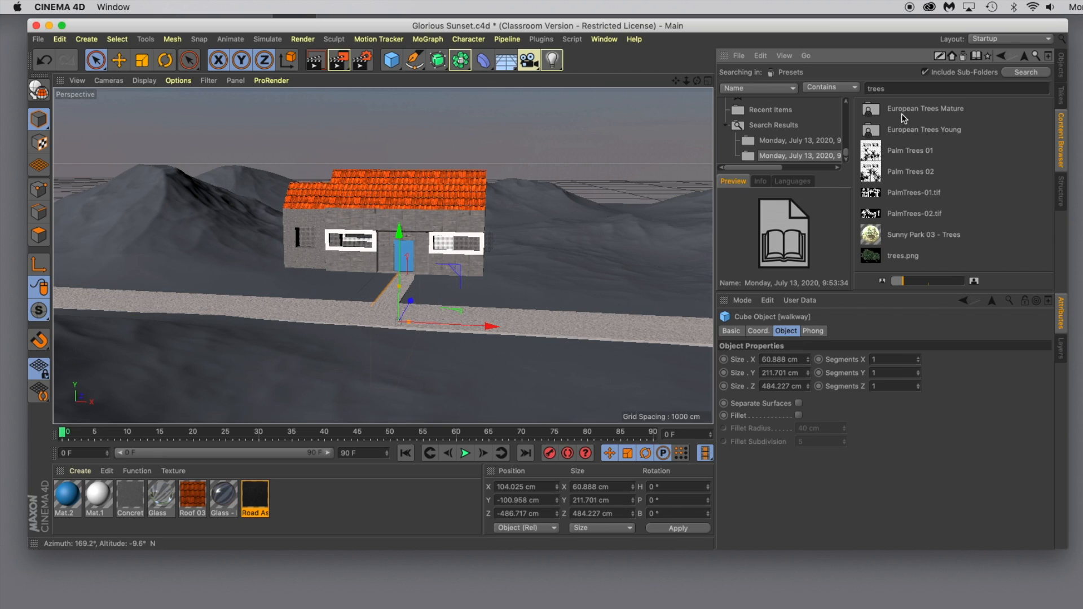
- Add Chestnut Tree - Young from European Trees Young and place it beside the house at about X 544, Y -60, Z -403 cm
{"action": "double_click", "coordinate": [901, 131]}
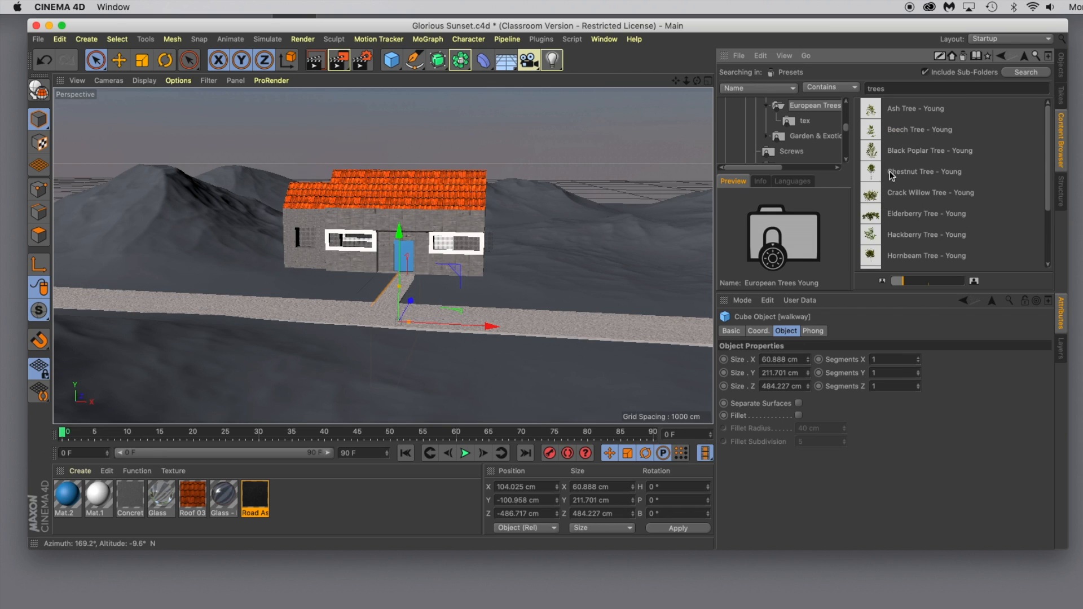
{"action": "scroll", "coordinate": [892, 176], "scroll_direction": "down", "scroll_amount": 3}
{"action": "scroll", "coordinate": [891, 179], "scroll_direction": "up", "scroll_amount": 3}
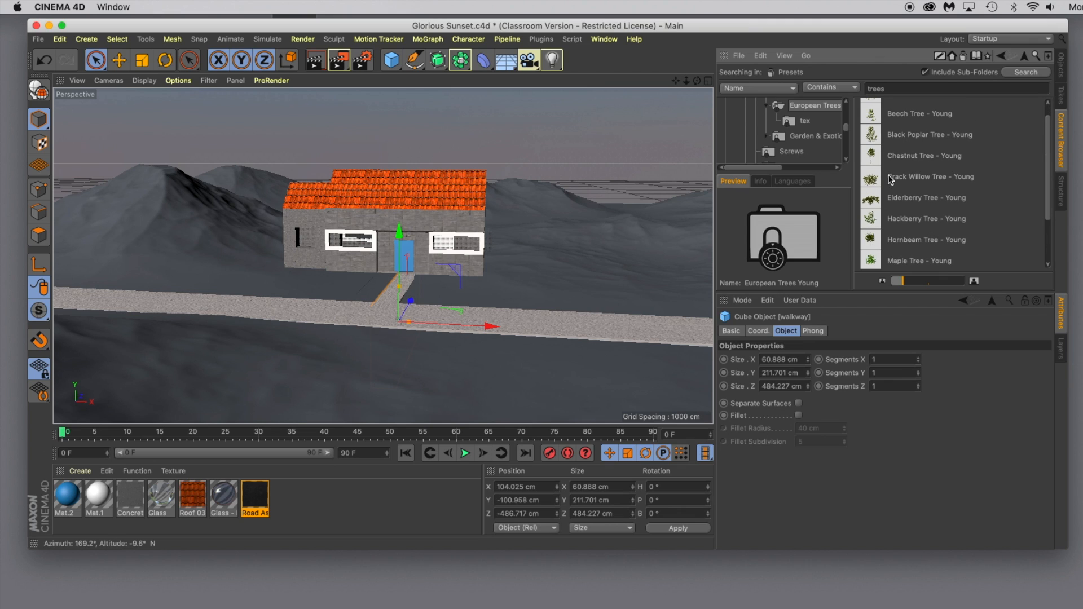
{"action": "double_click", "coordinate": [871, 155]}
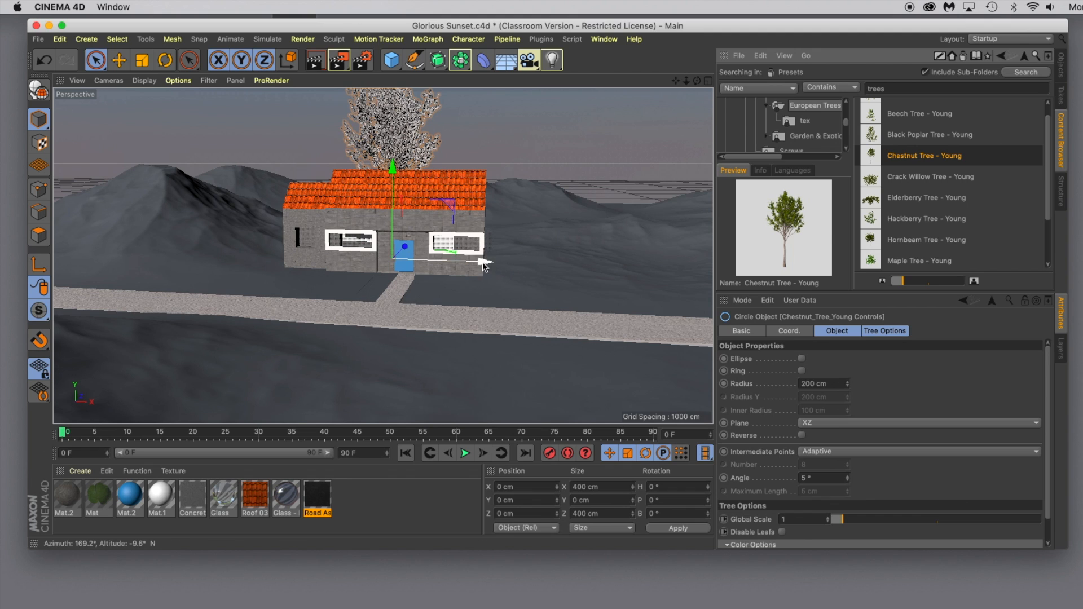
{"action": "left_click_drag", "start_coordinate": [483, 262], "coordinate": [632, 261]}
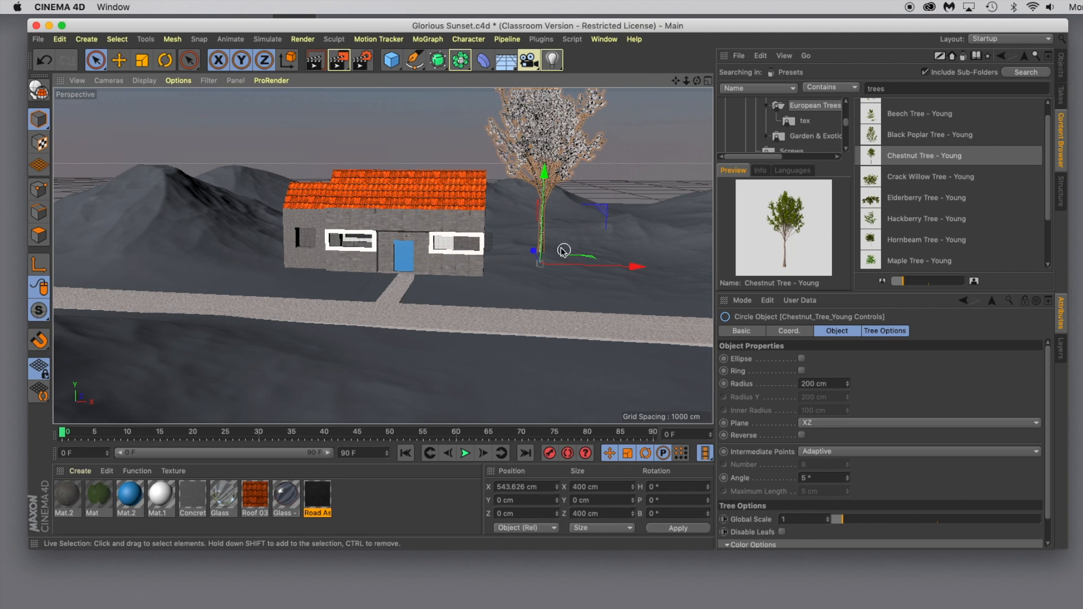
{"action": "left_click_drag", "start_coordinate": [533, 254], "coordinate": [532, 278]}
{"action": "left_click_drag", "start_coordinate": [555, 201], "coordinate": [554, 223]}
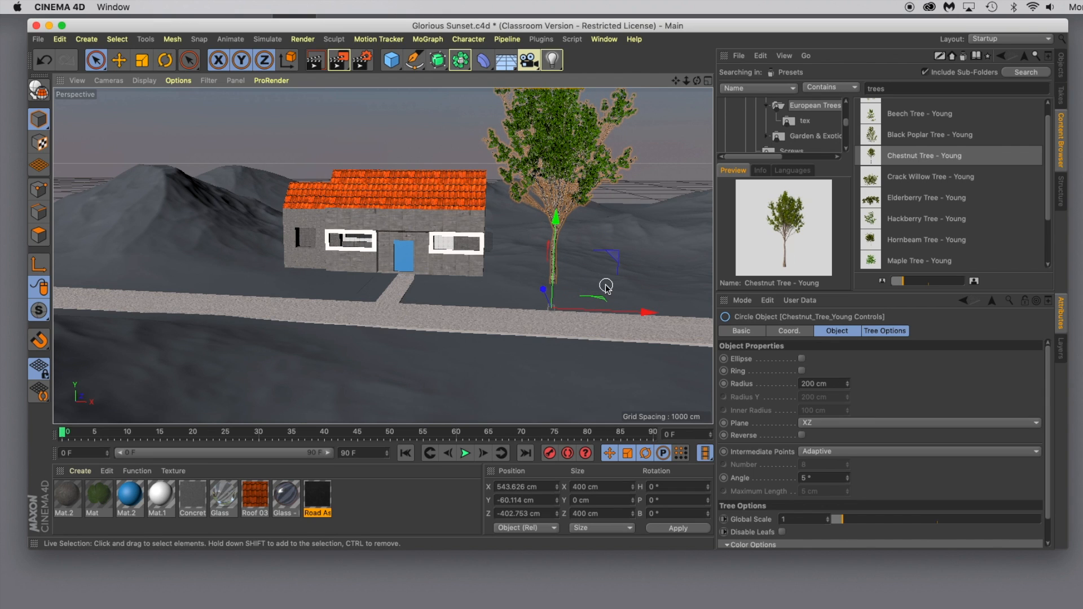
- Copy the chestnut tree to the other side of the house at about X -566 cm and again behind it at about Z 1920 cm
{"action": "left_click_drag", "start_coordinate": [645, 316], "coordinate": [284, 287], "text": "ctrl"}
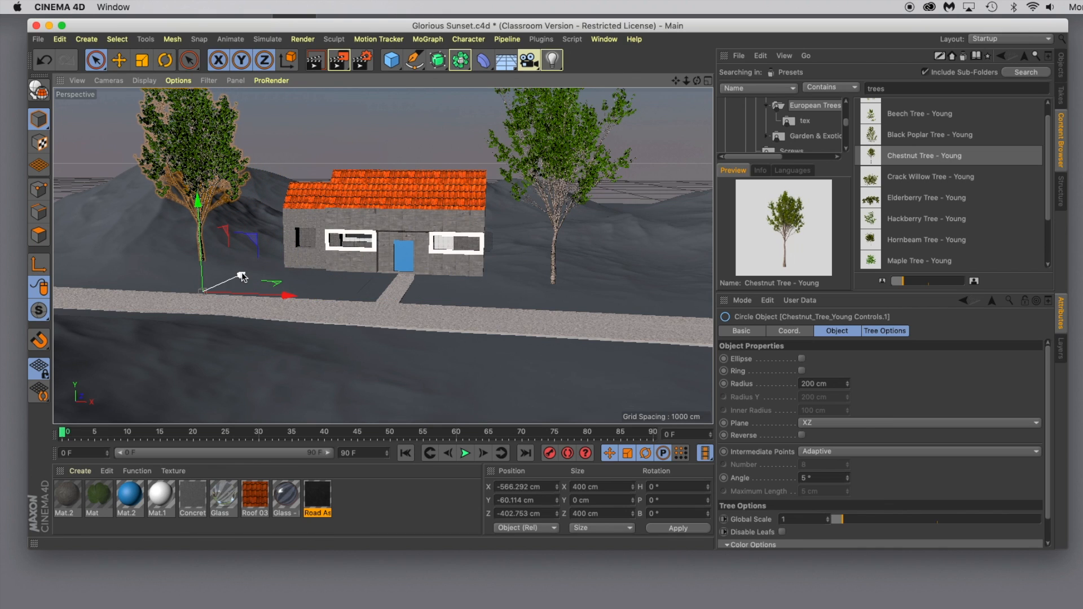
{"action": "left_click_drag", "start_coordinate": [242, 276], "coordinate": [375, 201]}
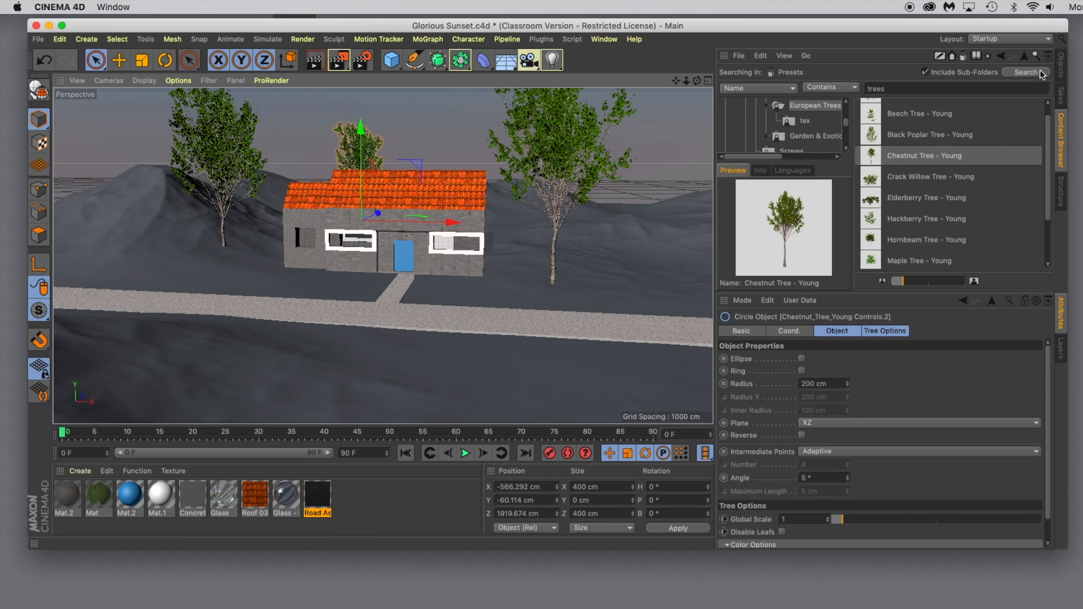
- Scale up the chestnut tree behind the house uniformly to about 560 cm in X and Z
{"action": "left_click", "coordinate": [1059, 67]}
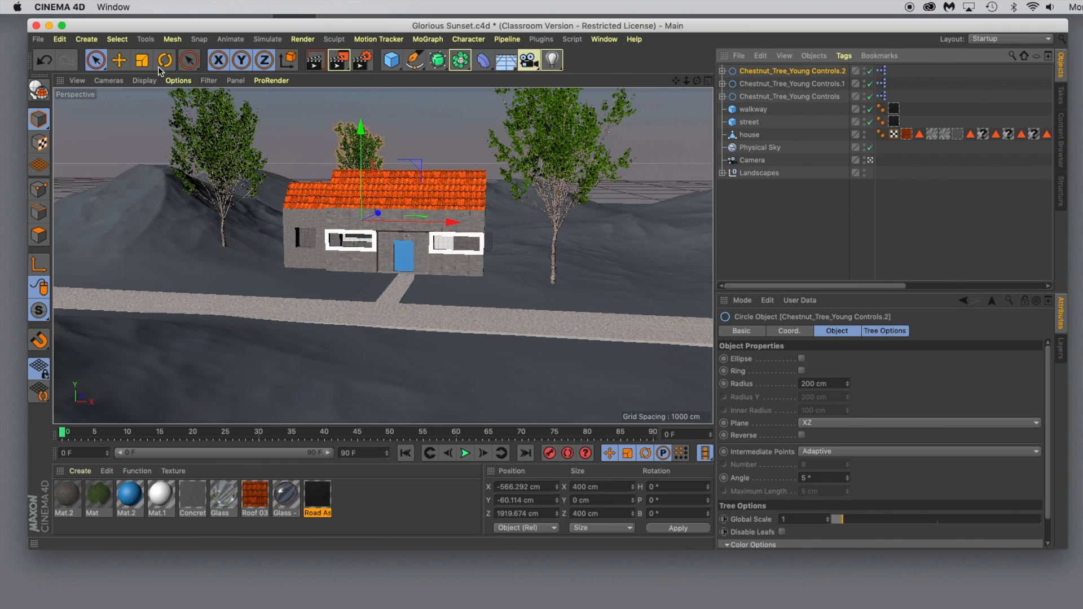
{"action": "left_click", "coordinate": [141, 62]}
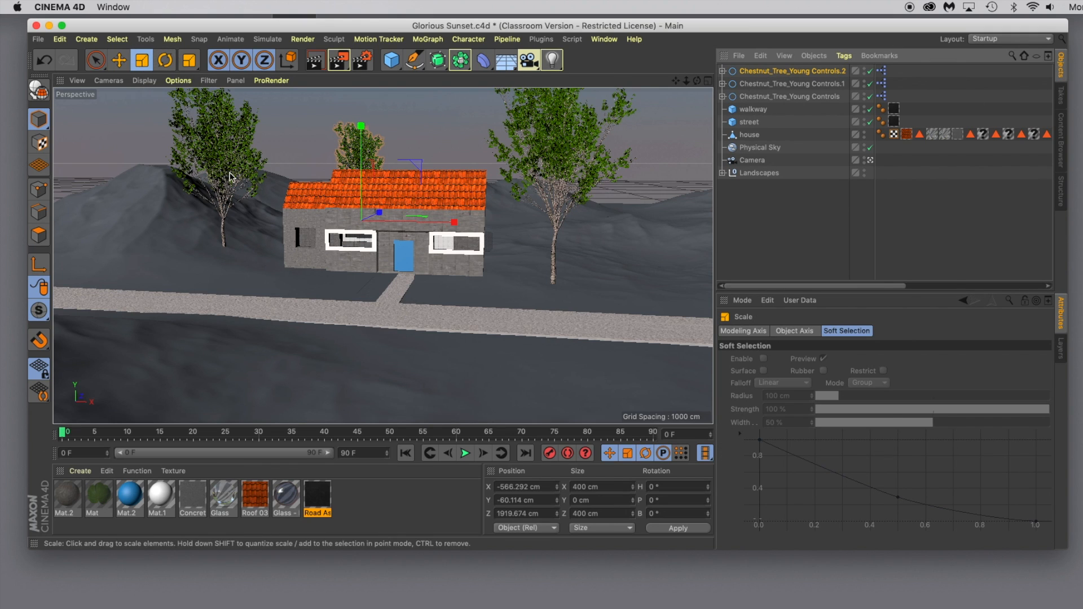
{"action": "left_click_drag", "start_coordinate": [542, 264], "coordinate": [616, 260]}
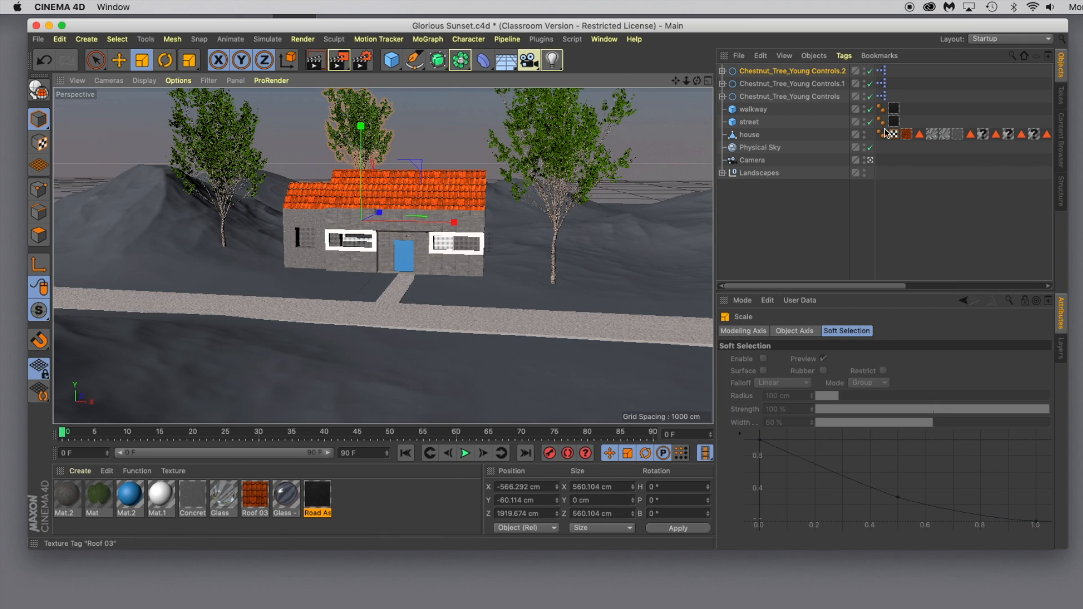
- Rotate the original chestnut tree about 65° around its vertical axis so it differs from its copies
{"action": "left_click", "coordinate": [758, 97]}
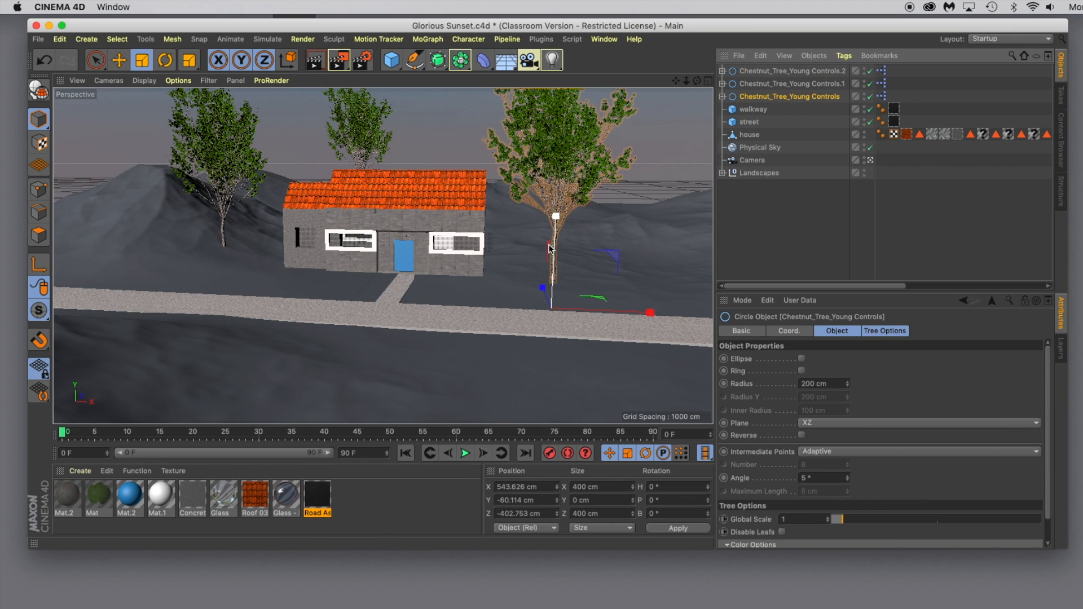
{"action": "left_click", "coordinate": [166, 63]}
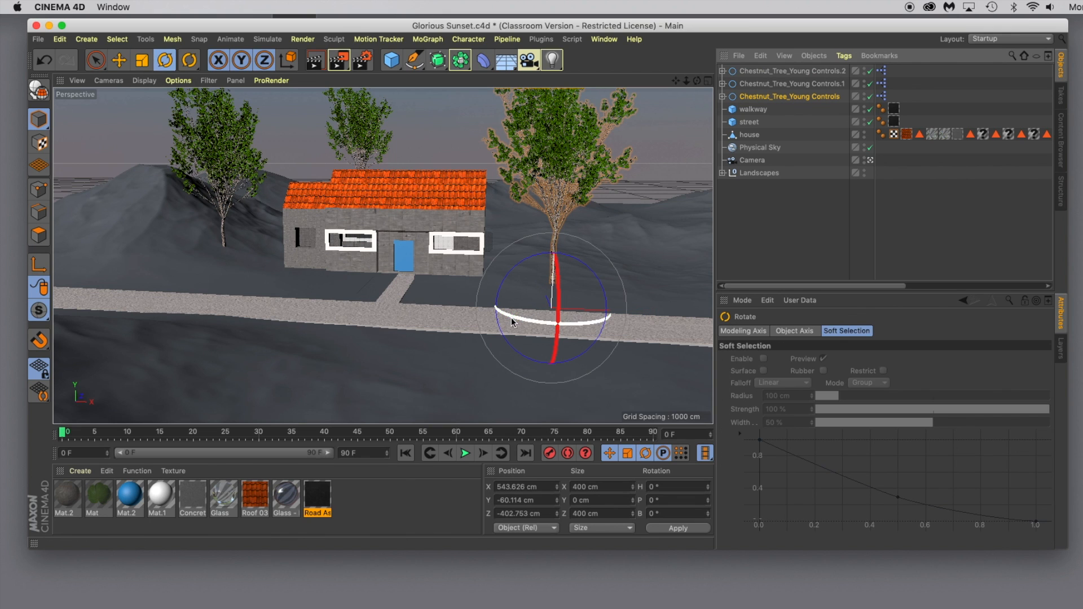
{"action": "left_click_drag", "start_coordinate": [513, 315], "coordinate": [585, 327]}
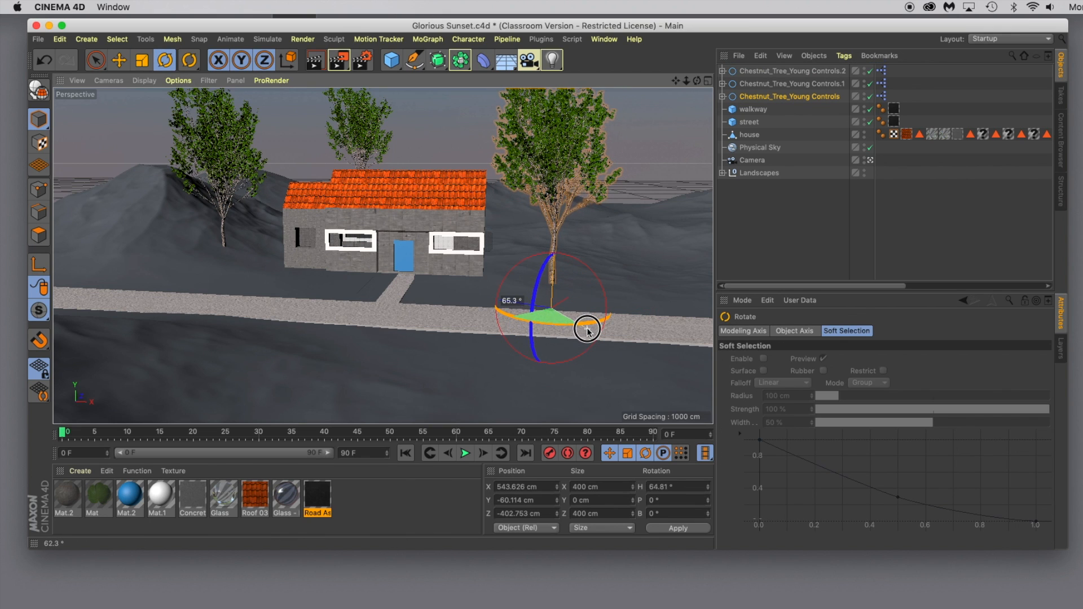
{"action": "left_click", "coordinate": [1057, 152]}
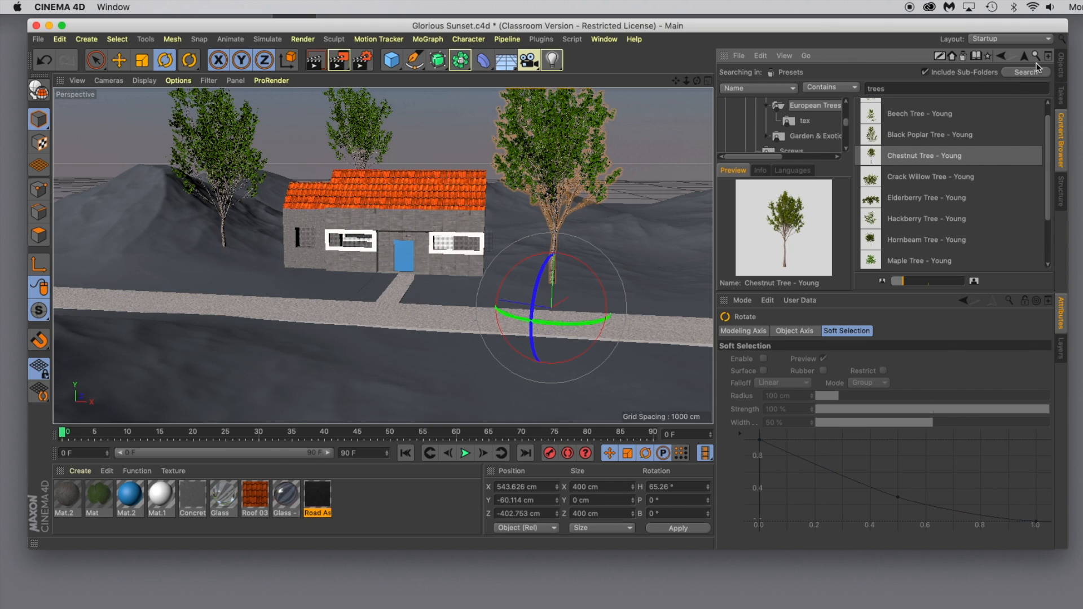
{"action": "left_click", "coordinate": [1063, 73]}
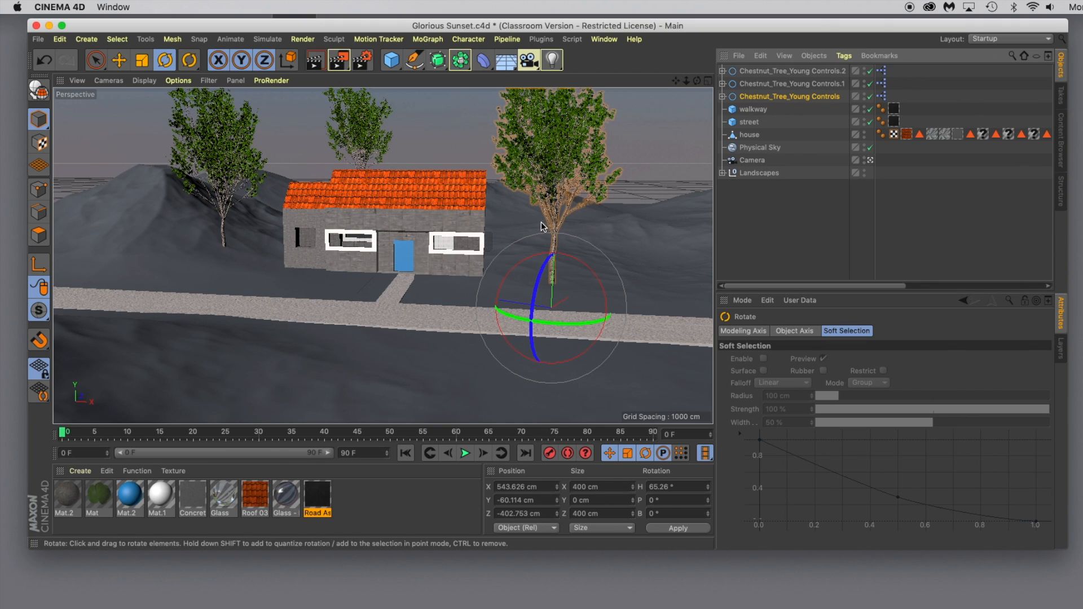
- Preview the house, street and trees with a render of the perspective view in the four-view layout
{"action": "left_click", "coordinate": [309, 360]}
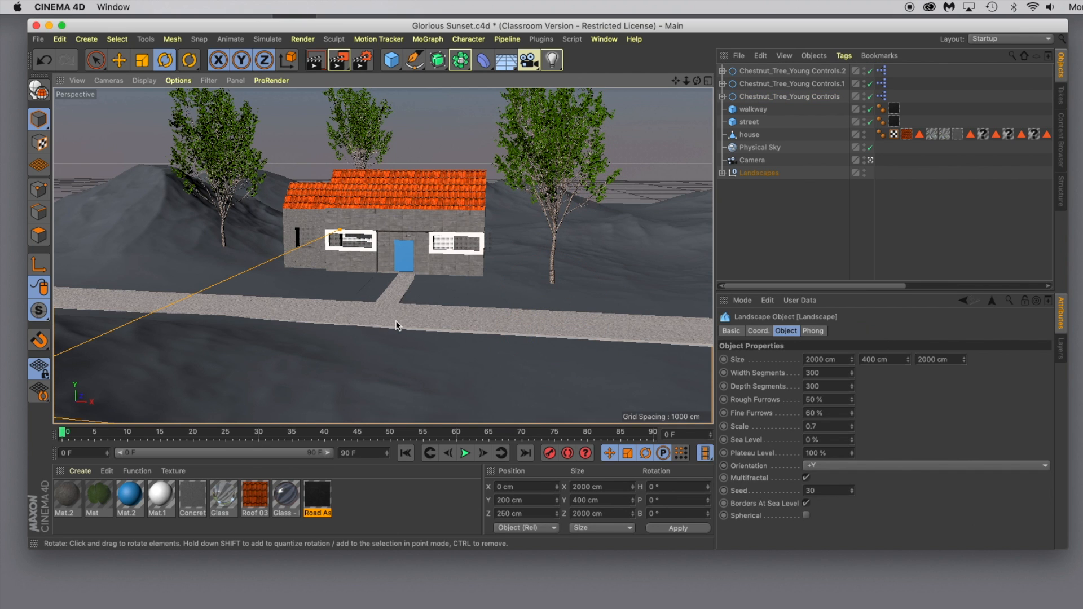
{"action": "mouse_move", "coordinate": [414, 350]}
{"action": "left_mouse_down", "text": "alt"}
{"action": "mouse_move", "coordinate": [425, 353]}
{"action": "mouse_move", "coordinate": [416, 351]}
{"action": "mouse_move", "coordinate": [427, 335]}
{"action": "left_mouse_up", "text": "alt"}
{"action": "left_click_drag", "start_coordinate": [676, 80], "coordinate": [685, 108]}
{"action": "left_click_drag", "start_coordinate": [619, 249], "coordinate": [640, 192], "text": "alt"}
{"action": "left_click_drag", "start_coordinate": [629, 255], "coordinate": [628, 257], "text": "alt"}
{"action": "left_click_drag", "start_coordinate": [628, 258], "coordinate": [628, 259], "text": "alt"}
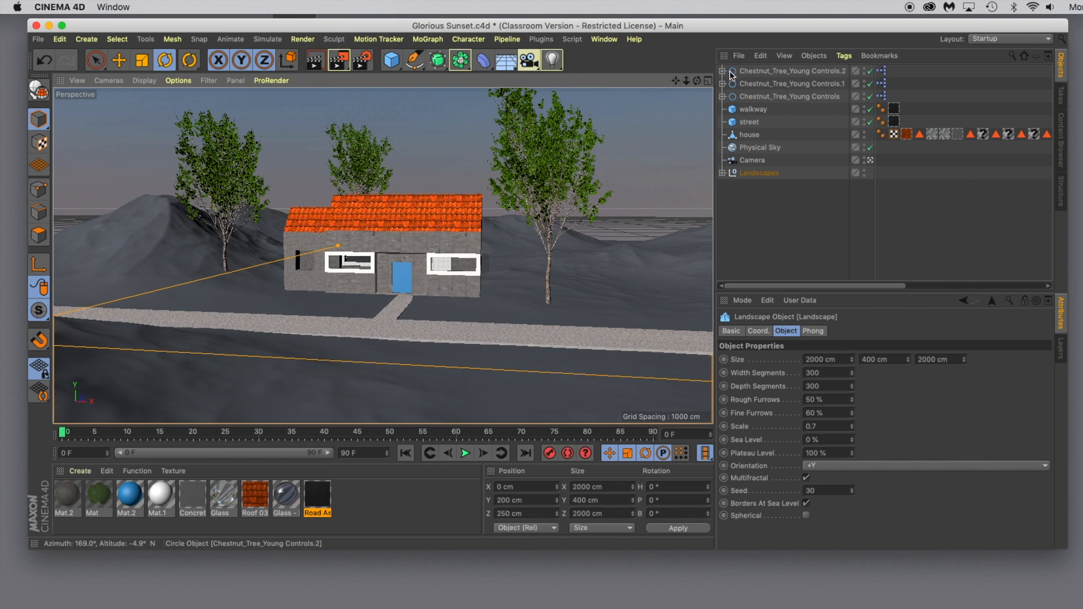
{"action": "left_click", "coordinate": [709, 81]}
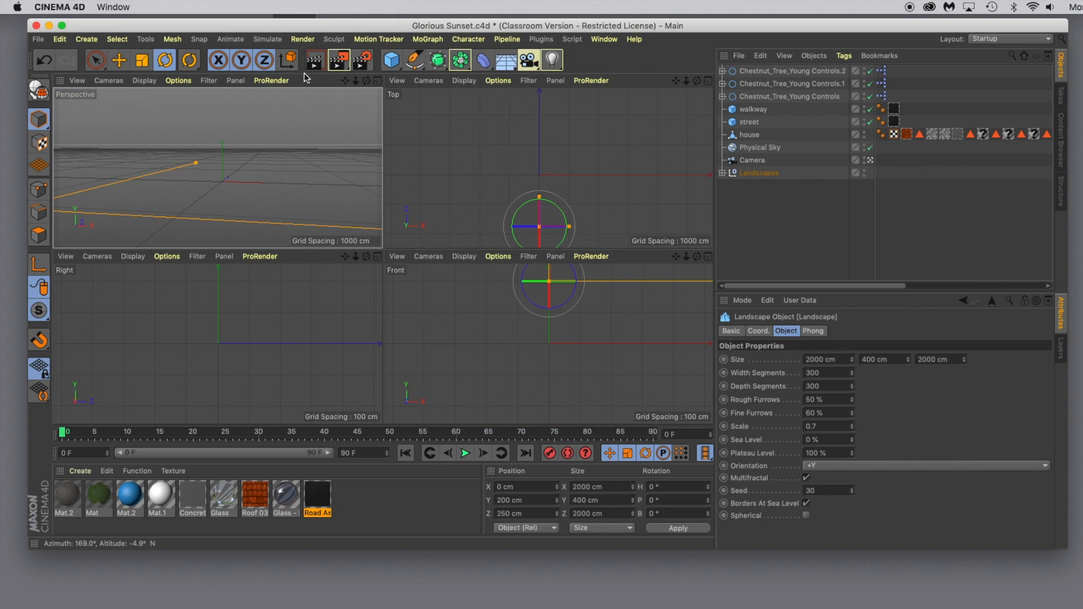
{"action": "left_click", "coordinate": [315, 62]}
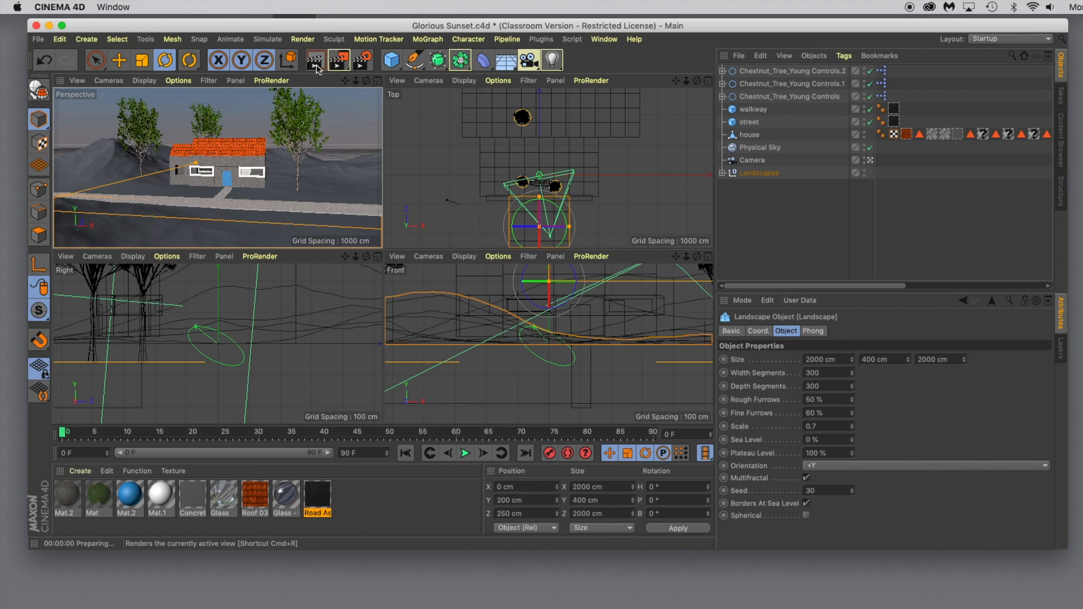
{"action": "left_click", "coordinate": [336, 221]}
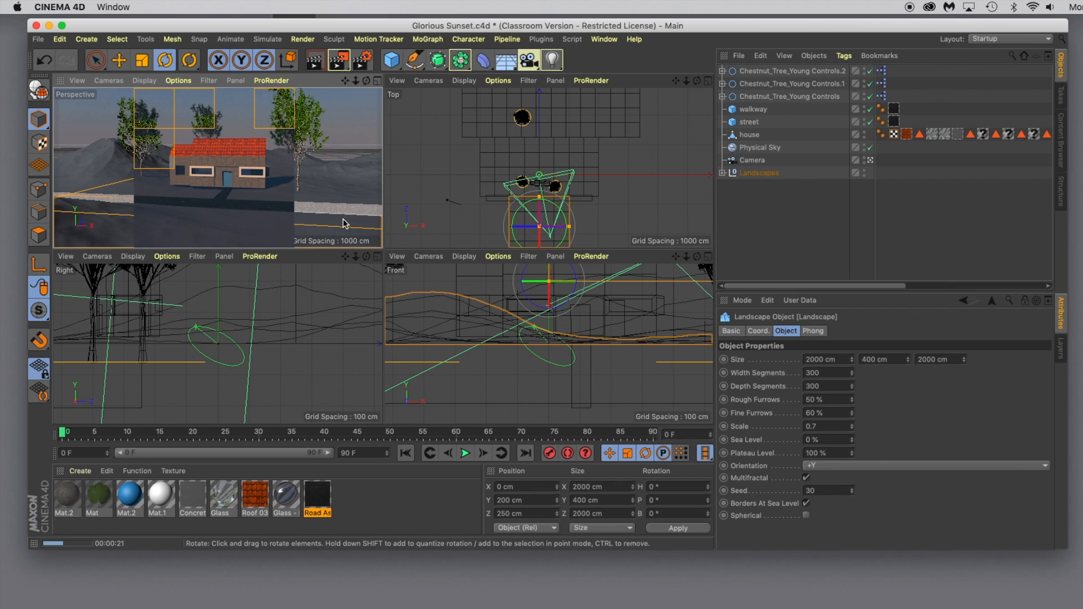
{"action": "left_click", "coordinate": [273, 197]}
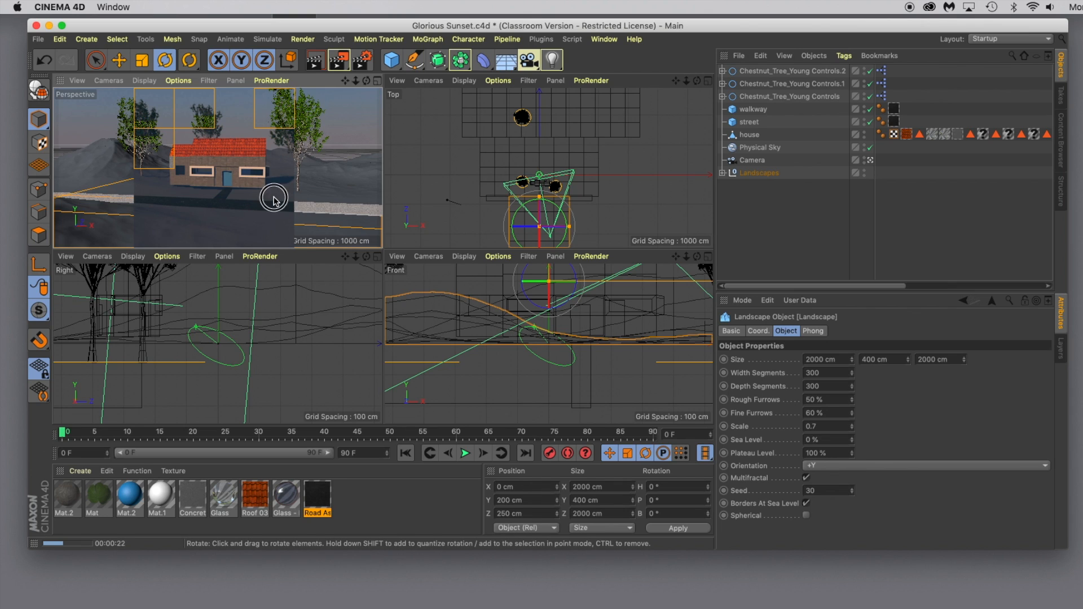
{"action": "left_click", "coordinate": [376, 82]}
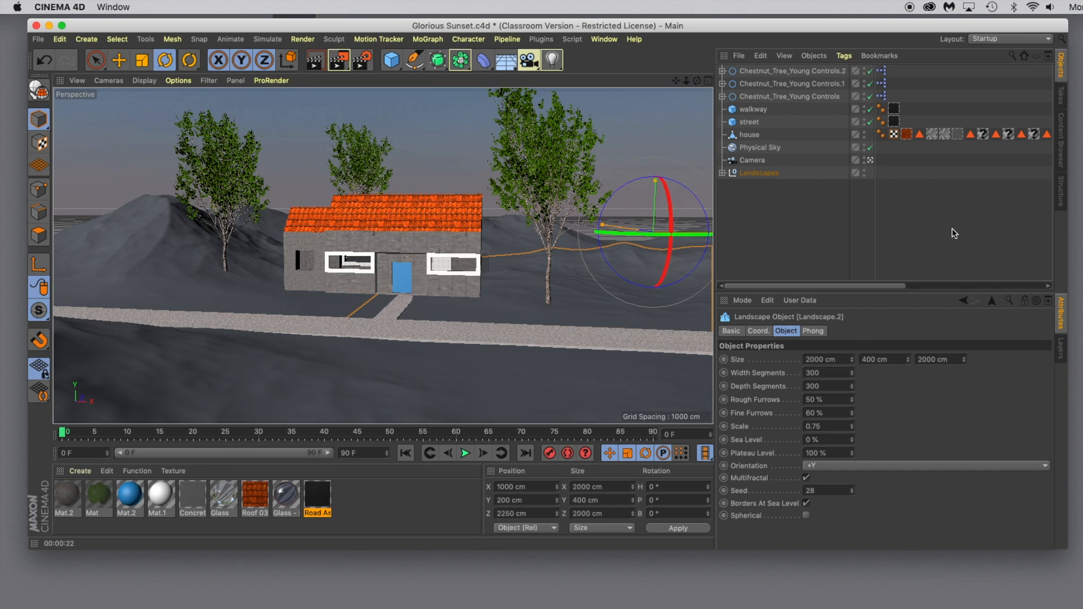
- Search the preset library for people
{"action": "left_click", "coordinate": [1061, 139]}
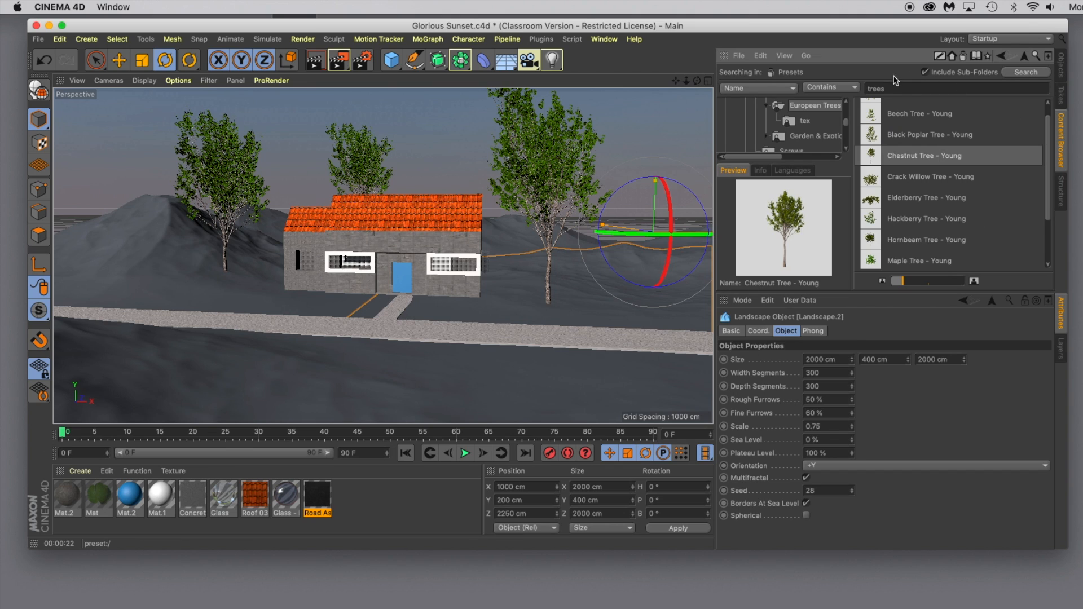
{"action": "left_click", "coordinate": [898, 87]}
{"action": "type", "text": "p"}
{"action": "key", "text": "Return"}
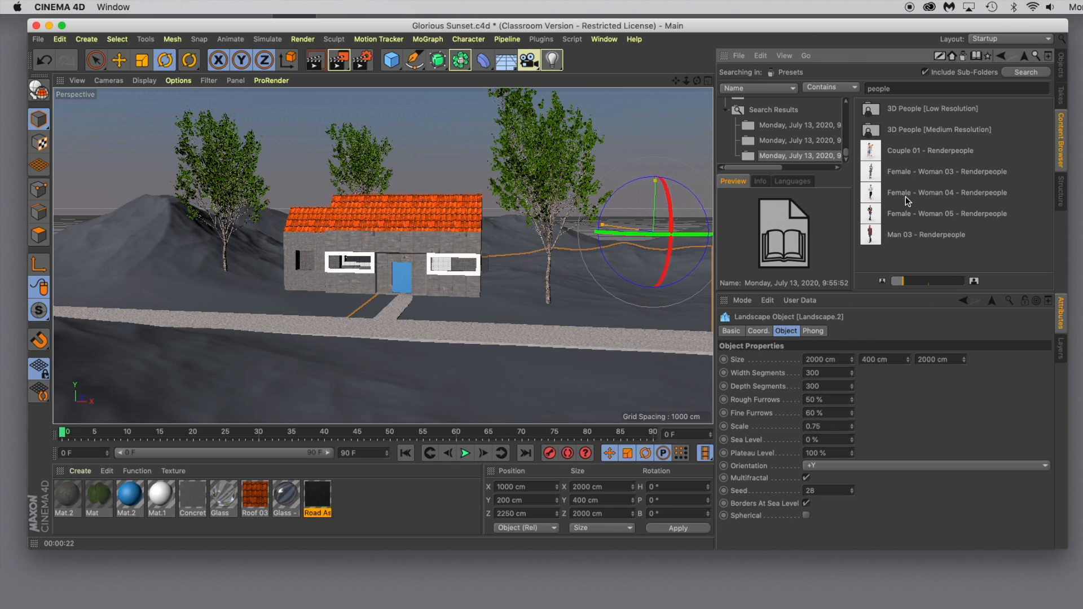
- Add the Man 02 - AXYZ Design figure from the 3D People [Medium Resolution] presets to the scene
{"action": "double_click", "coordinate": [892, 132]}
{"action": "scroll", "coordinate": [920, 158], "scroll_direction": "down", "scroll_amount": 1}
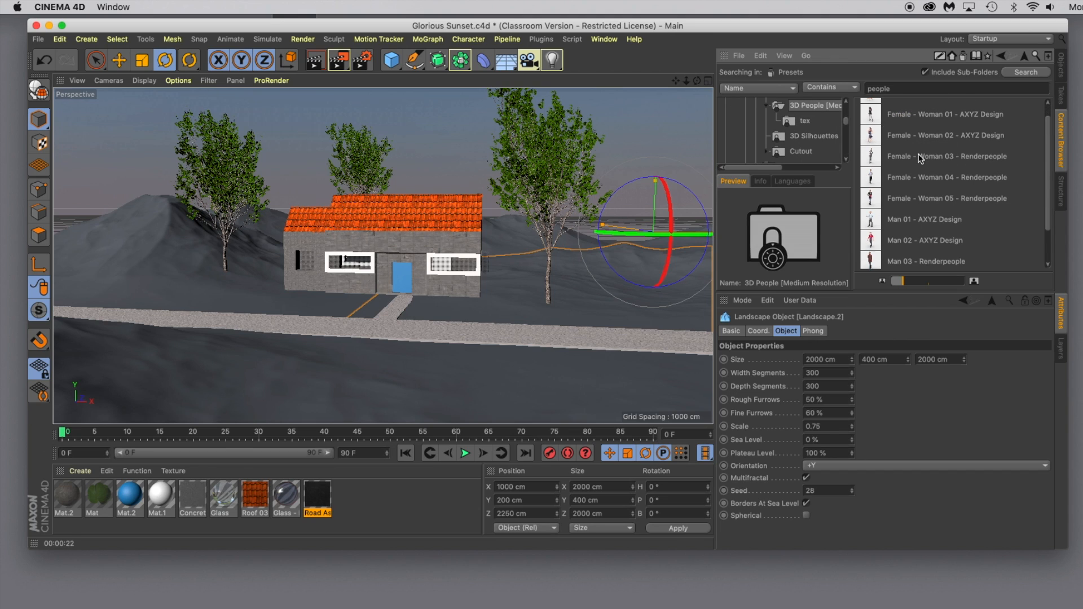
{"action": "scroll", "coordinate": [921, 158], "scroll_direction": "down", "scroll_amount": 2}
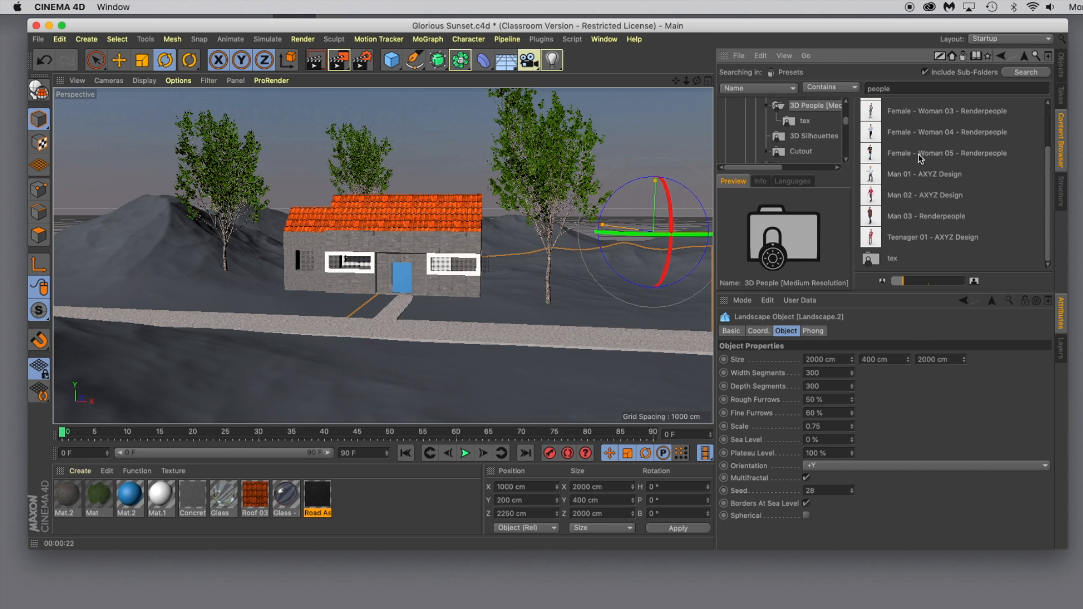
{"action": "scroll", "coordinate": [920, 158], "scroll_direction": "up", "scroll_amount": 1}
{"action": "scroll", "coordinate": [921, 158], "scroll_direction": "up", "scroll_amount": 1}
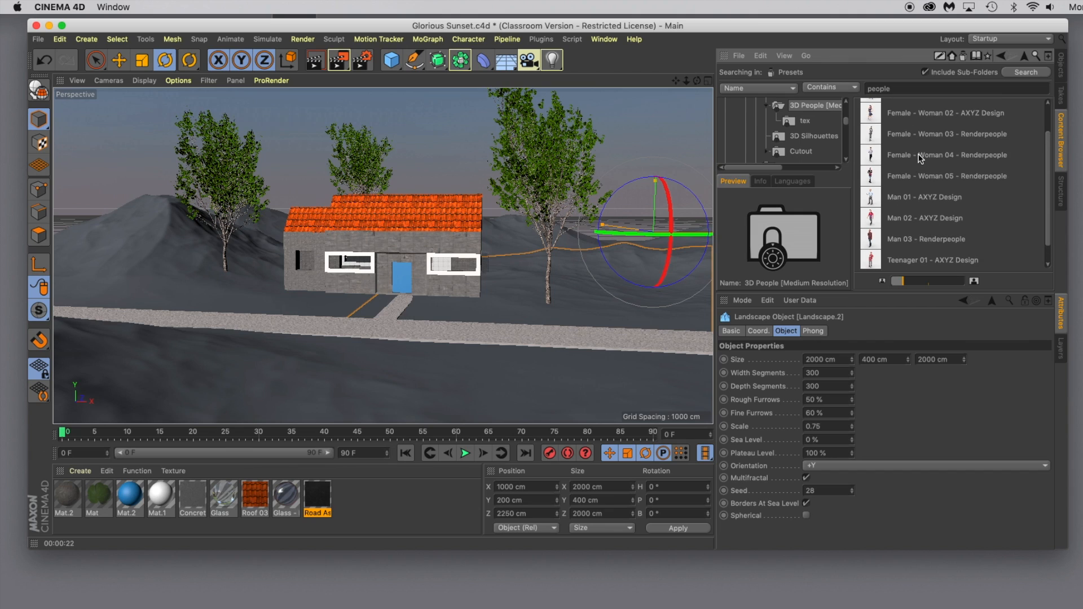
{"action": "double_click", "coordinate": [873, 219]}
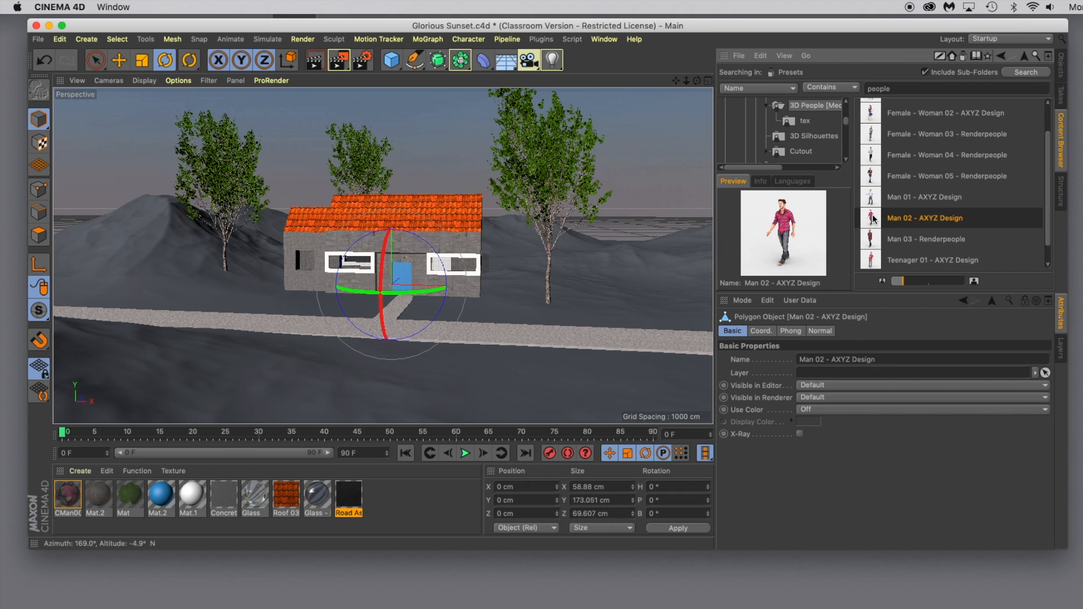
- Move the man onto the walkway in front of the door at about X 116, Y 5, Z -592 cm
{"action": "left_click", "coordinate": [117, 63]}
{"action": "left_click_drag", "start_coordinate": [398, 275], "coordinate": [370, 304]}
{"action": "left_click_drag", "start_coordinate": [441, 319], "coordinate": [491, 312]}
{"action": "left_click_drag", "start_coordinate": [394, 224], "coordinate": [396, 223]}
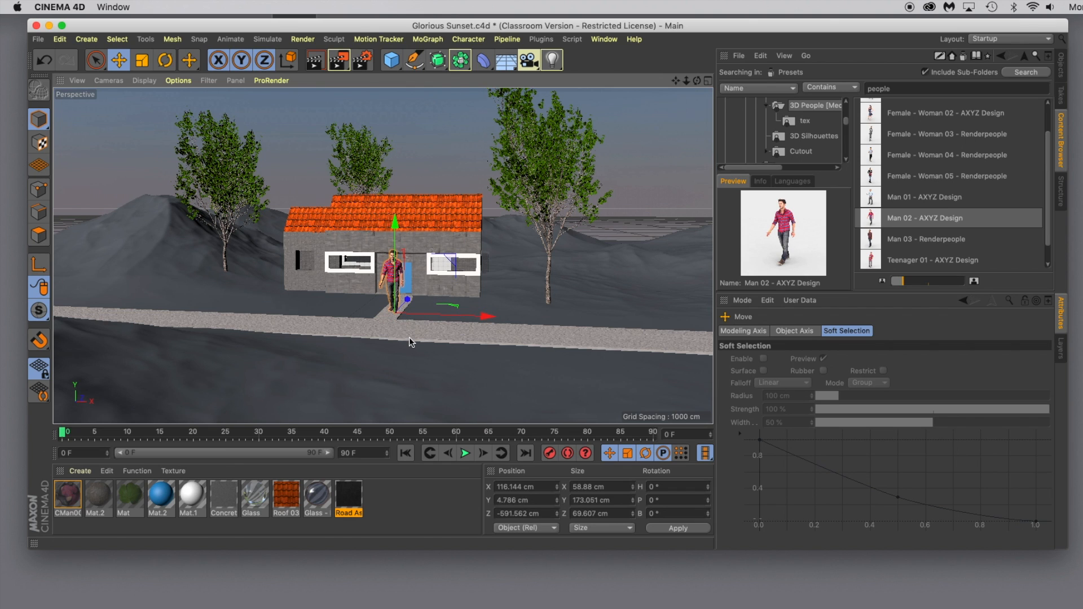
{"action": "scroll", "coordinate": [411, 336], "scroll_direction": "up", "scroll_amount": 1}
{"action": "scroll", "coordinate": [412, 331], "scroll_direction": "up", "scroll_amount": 5}
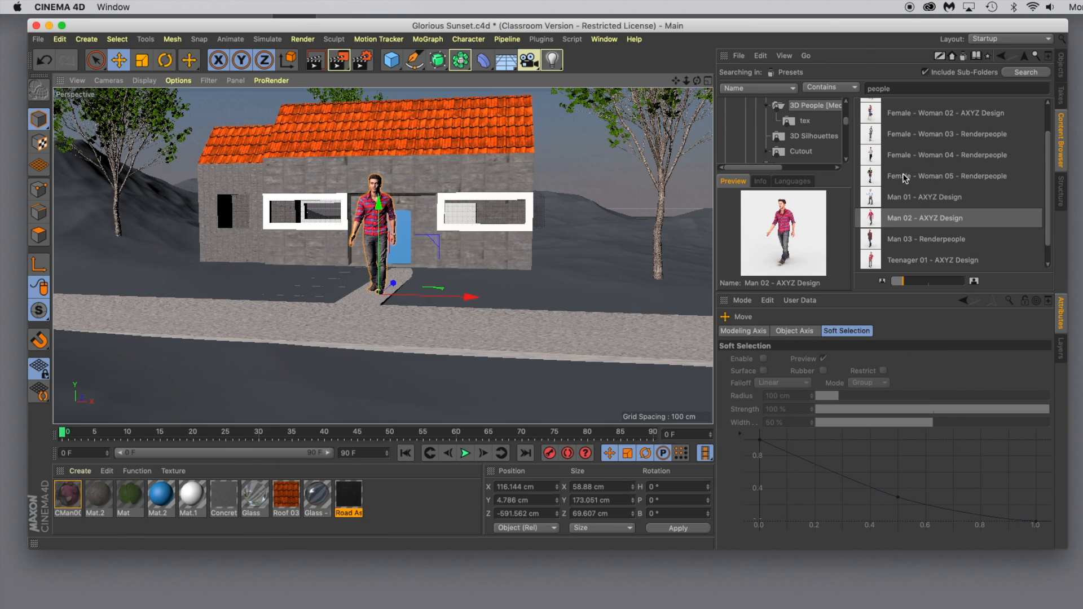
- Add the Female - Woman 02 - AXYZ Design figure to the scene and move it to about X 223, Y -16 cm
{"action": "double_click", "coordinate": [901, 117]}
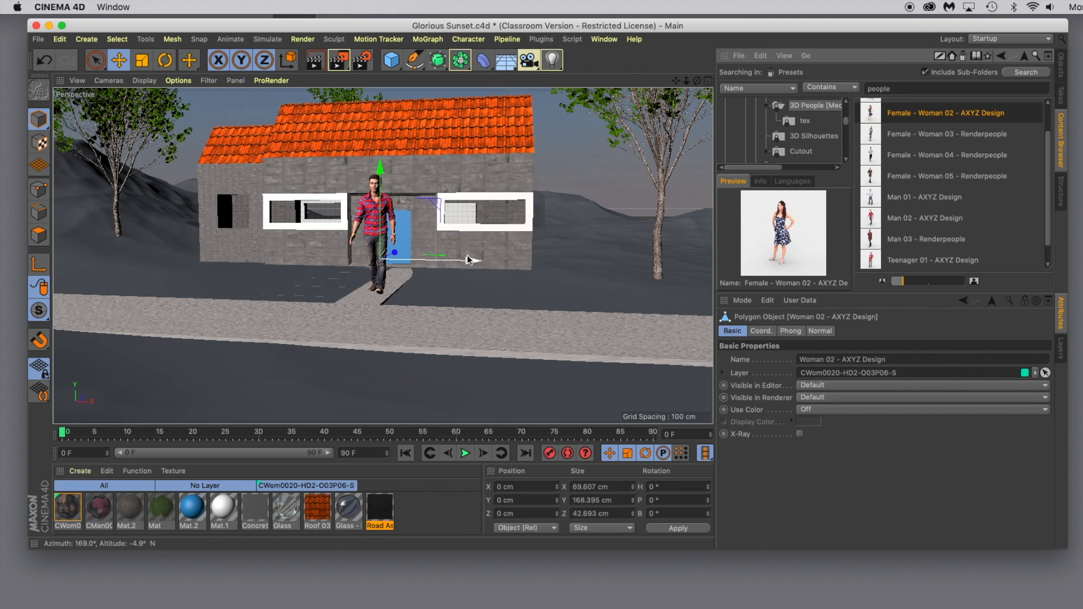
{"action": "left_click_drag", "start_coordinate": [471, 260], "coordinate": [562, 262]}
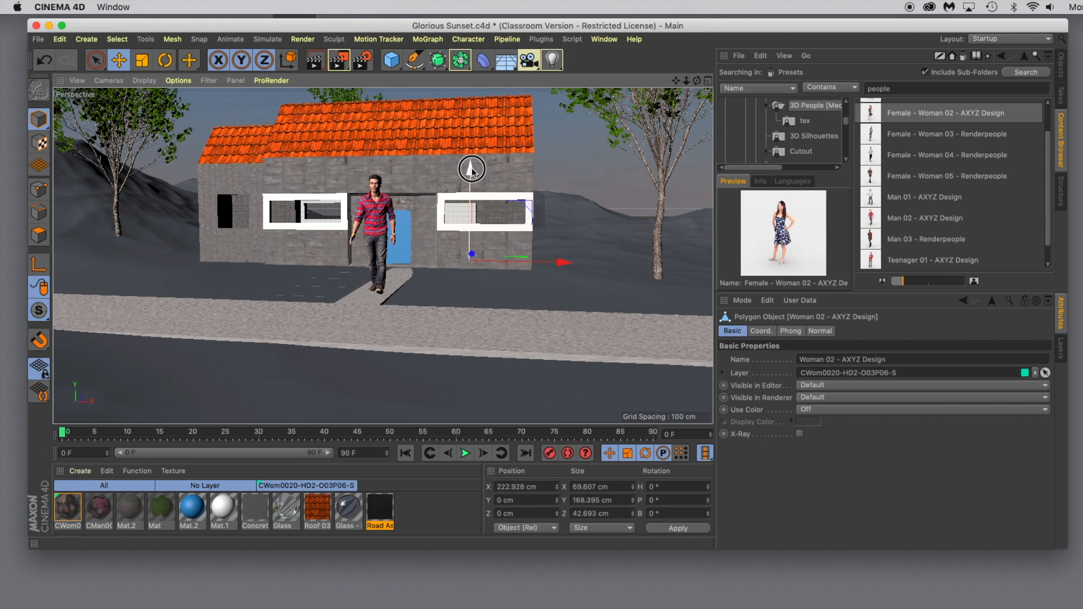
{"action": "left_click_drag", "start_coordinate": [474, 167], "coordinate": [472, 174]}
{"action": "left_click_drag", "start_coordinate": [473, 259], "coordinate": [472, 265]}
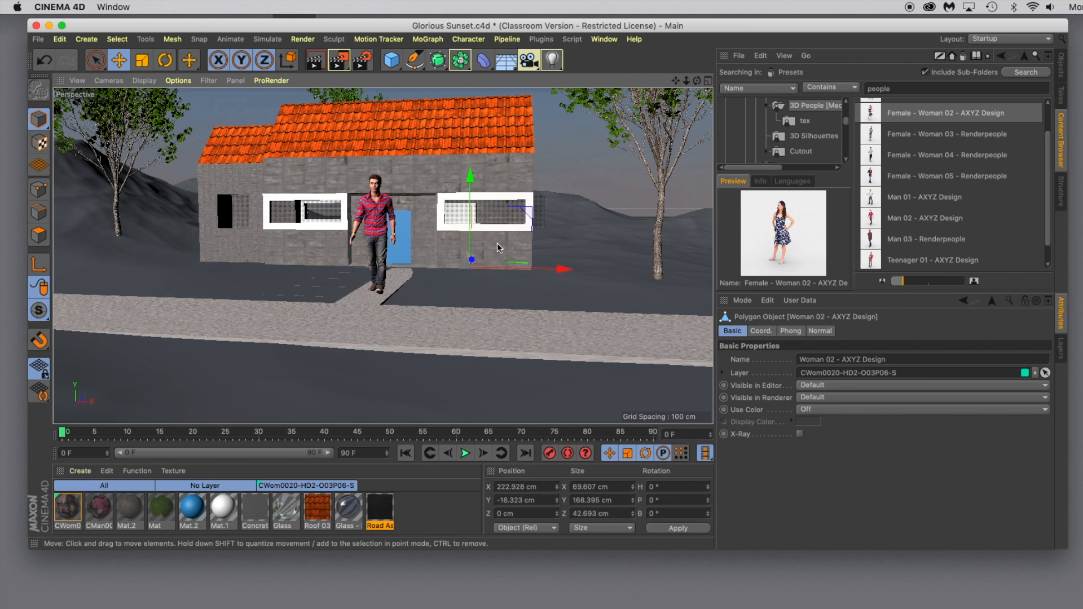
- Move the woman inside the house close behind the window right of the door, at about X 193, Z -262 cm
{"action": "left_click_drag", "start_coordinate": [584, 232], "coordinate": [554, 250], "text": "alt"}
{"action": "left_click_drag", "start_coordinate": [462, 256], "coordinate": [460, 258]}
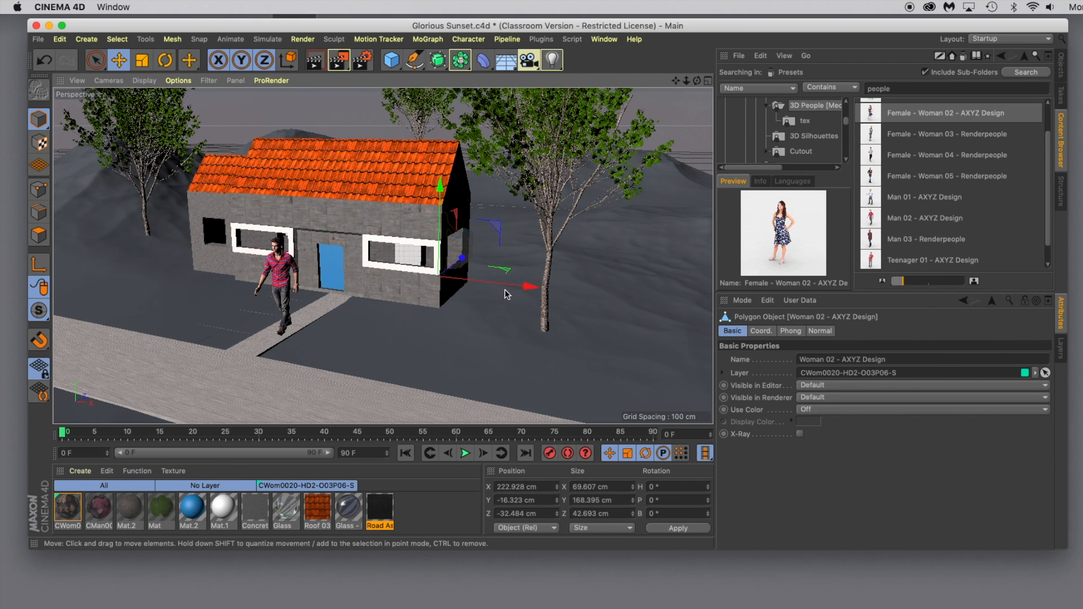
{"action": "left_click_drag", "start_coordinate": [528, 285], "coordinate": [487, 282]}
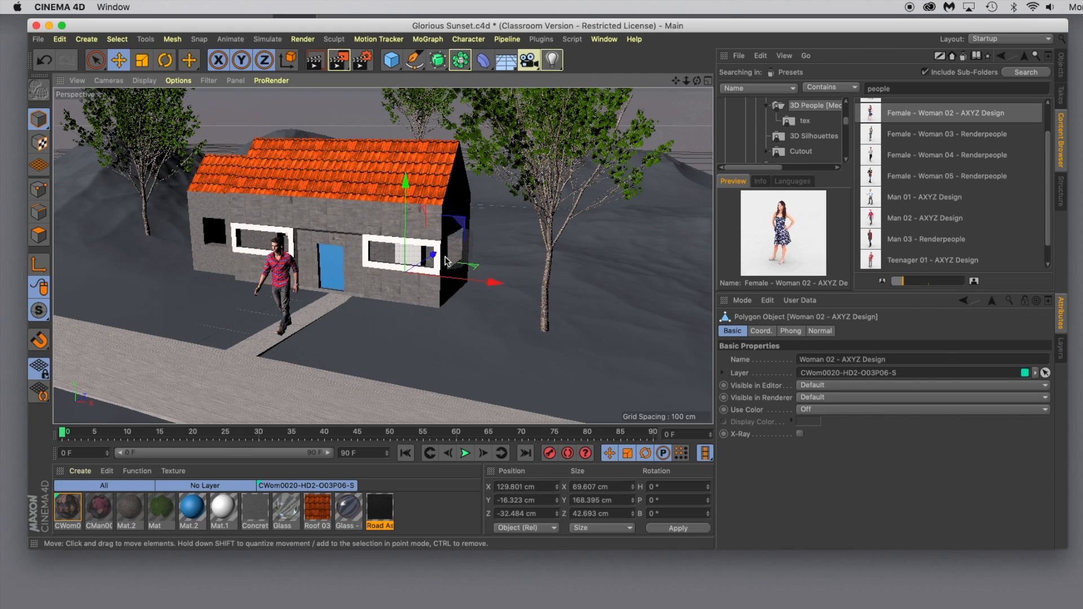
{"action": "left_click_drag", "start_coordinate": [433, 254], "coordinate": [400, 271]}
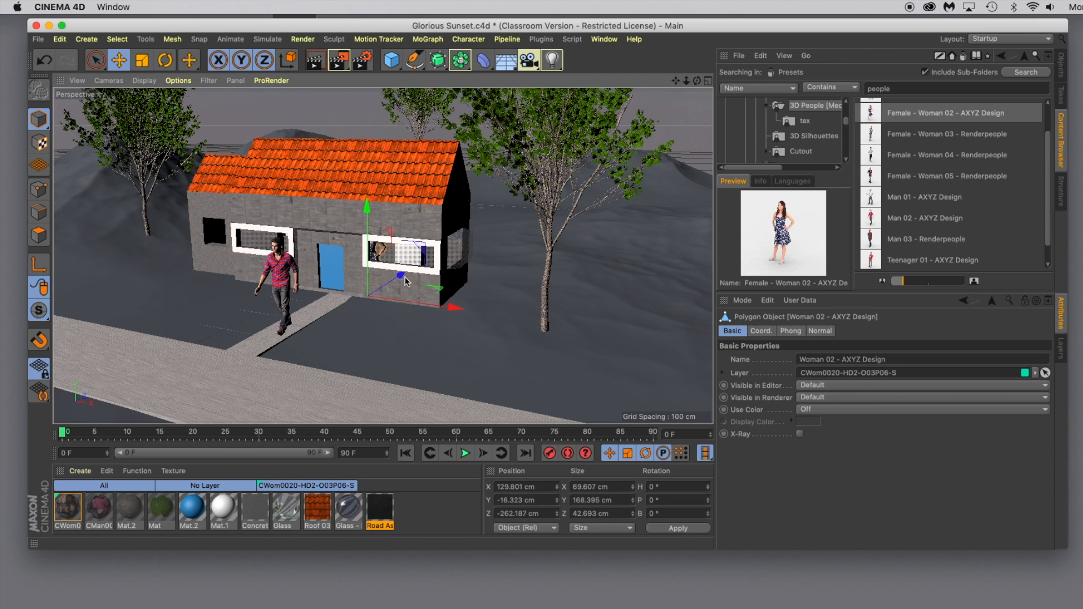
{"action": "left_click_drag", "start_coordinate": [453, 307], "coordinate": [475, 313]}
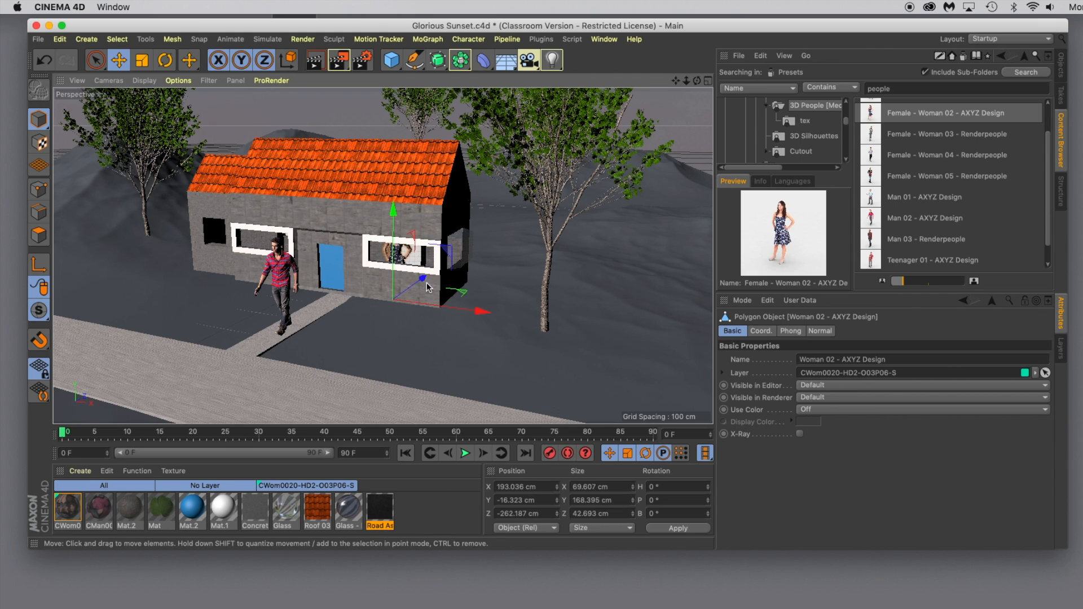
- Fine-tune the woman's placement to about X 206, Y -36 cm so she looks out through the window right of the door
{"action": "left_click", "coordinate": [708, 80]}
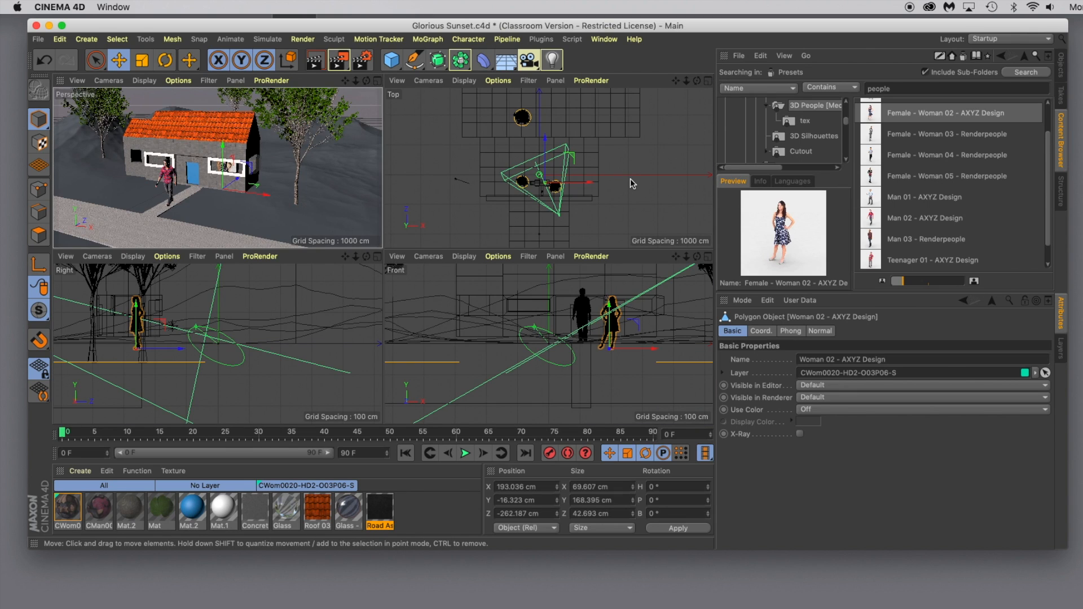
{"action": "mouse_move", "coordinate": [583, 181]}
{"action": "left_mouse_down"}
{"action": "mouse_move", "coordinate": [592, 184]}
{"action": "mouse_move", "coordinate": [579, 184]}
{"action": "left_mouse_up"}
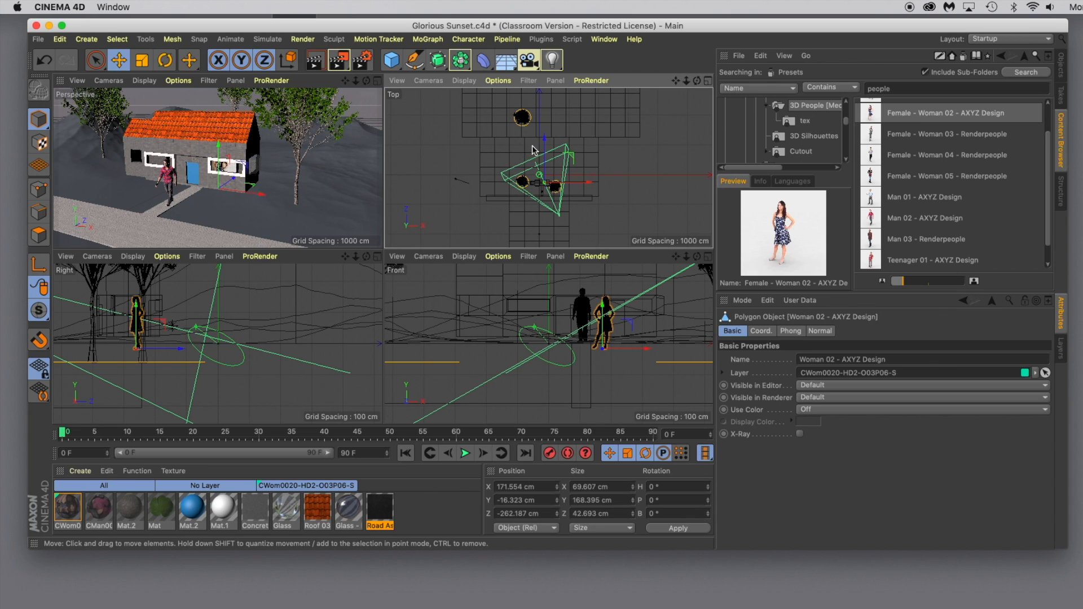
{"action": "left_click", "coordinate": [377, 80]}
{"action": "left_click_drag", "start_coordinate": [384, 211], "coordinate": [381, 221]}
{"action": "left_click", "coordinate": [370, 431]}
{"action": "left_click_drag", "start_coordinate": [370, 395], "coordinate": [379, 380], "text": "alt"}
{"action": "left_click_drag", "start_coordinate": [676, 81], "coordinate": [768, 62]}
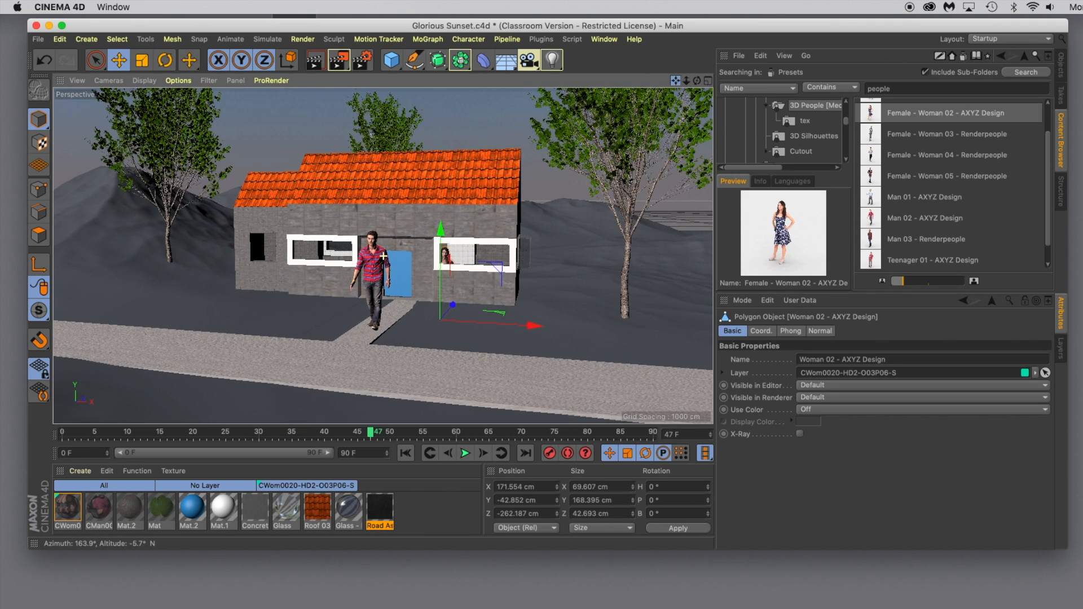
{"action": "left_click_drag", "start_coordinate": [529, 325], "coordinate": [550, 326]}
{"action": "left_click_drag", "start_coordinate": [457, 241], "coordinate": [457, 234]}
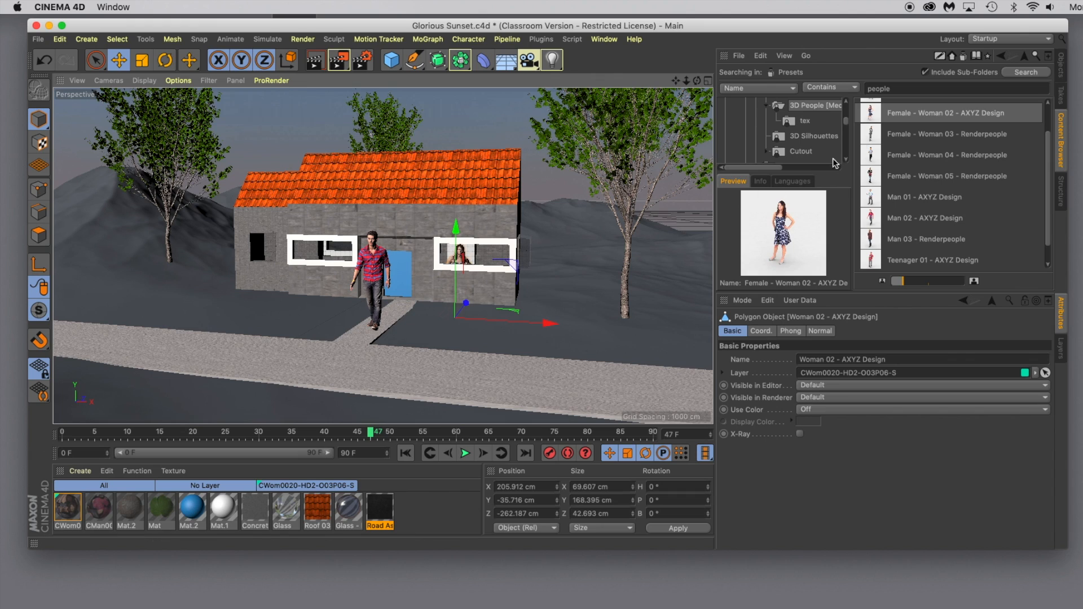
- Open the Street objects folder within the Visualize presets' 3D Objects and Outdoor Objects
{"action": "left_click", "coordinate": [1061, 72]}
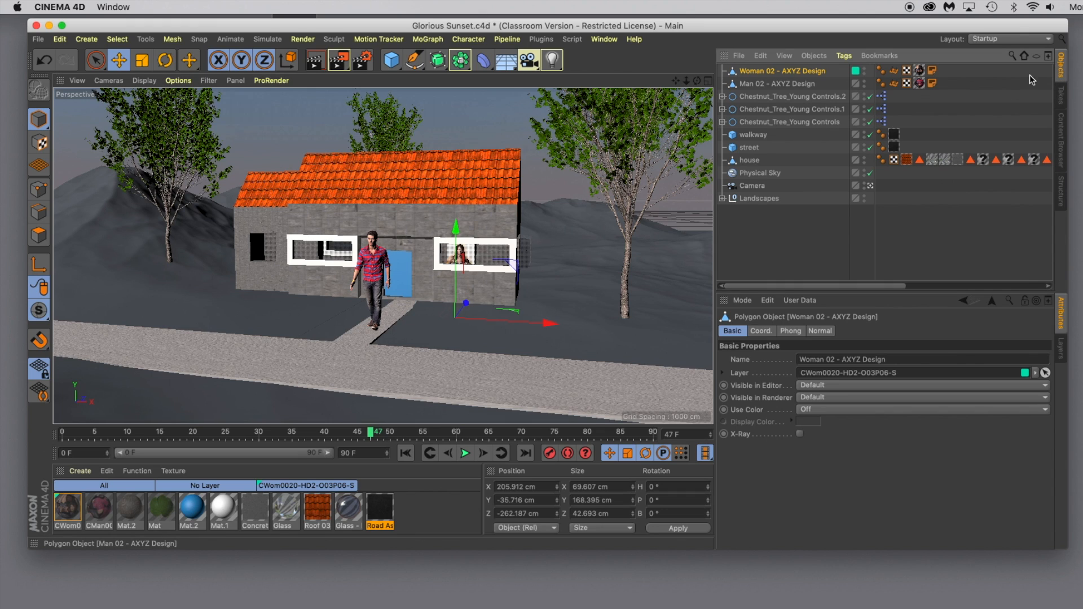
{"action": "left_click", "coordinate": [1062, 137]}
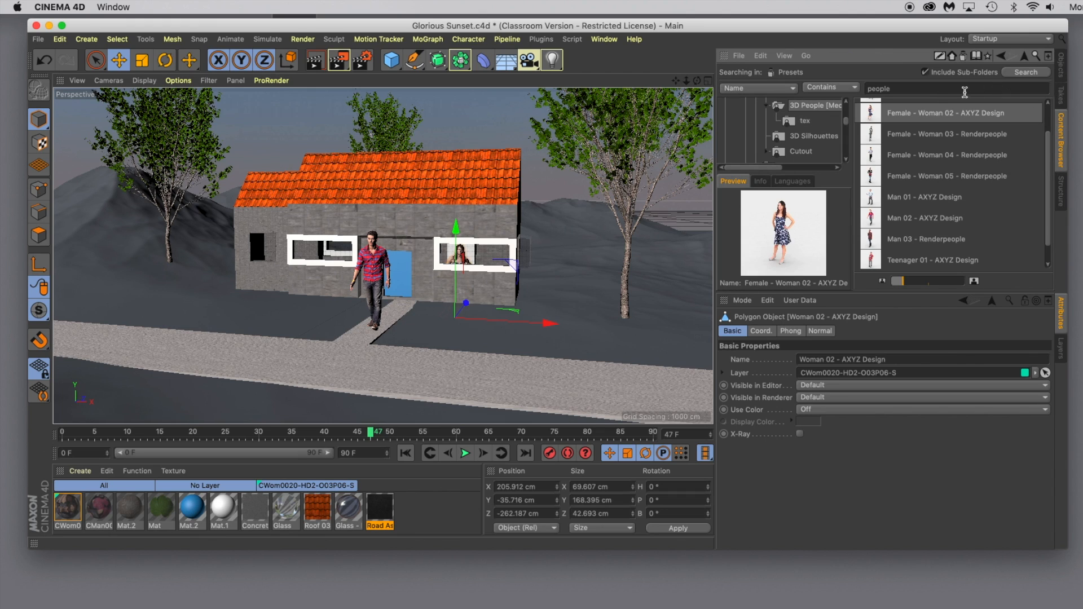
{"action": "left_click", "coordinate": [963, 59]}
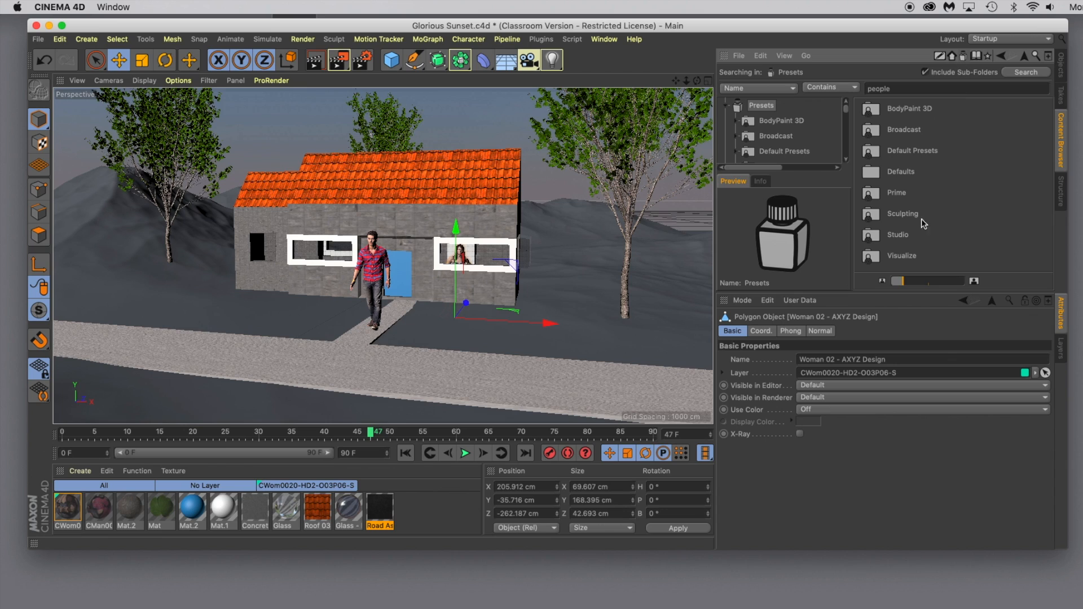
{"action": "double_click", "coordinate": [898, 257]}
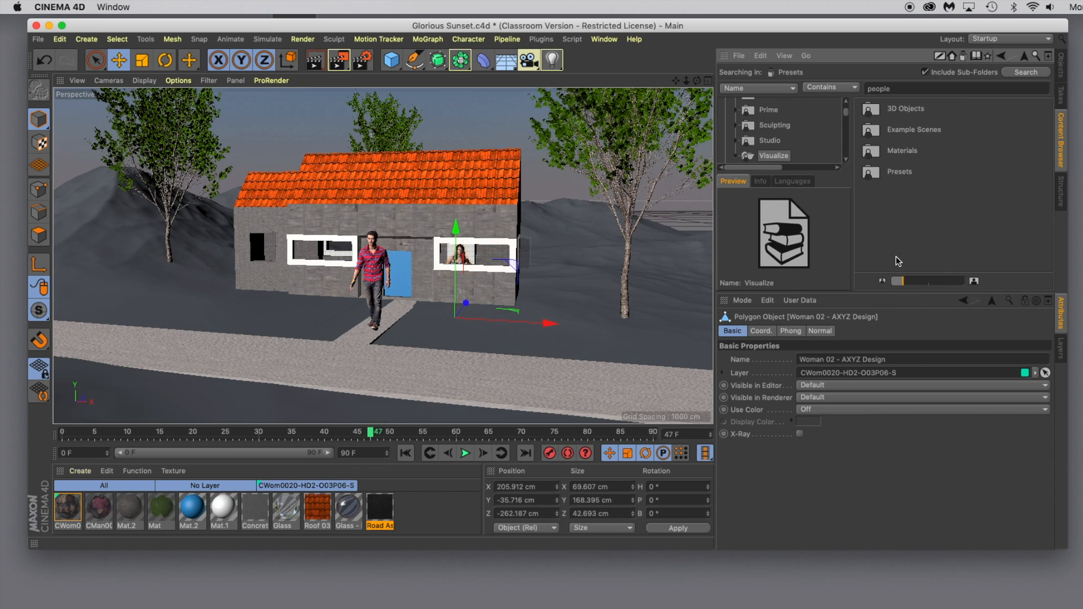
{"action": "double_click", "coordinate": [899, 109]}
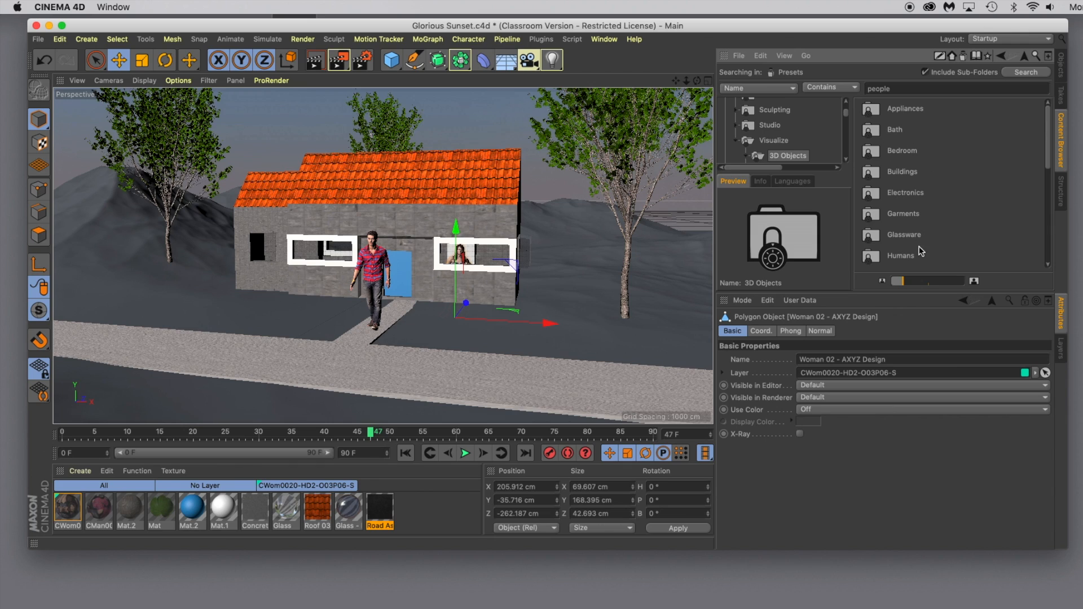
{"action": "scroll", "coordinate": [924, 189], "scroll_direction": "down", "scroll_amount": 5}
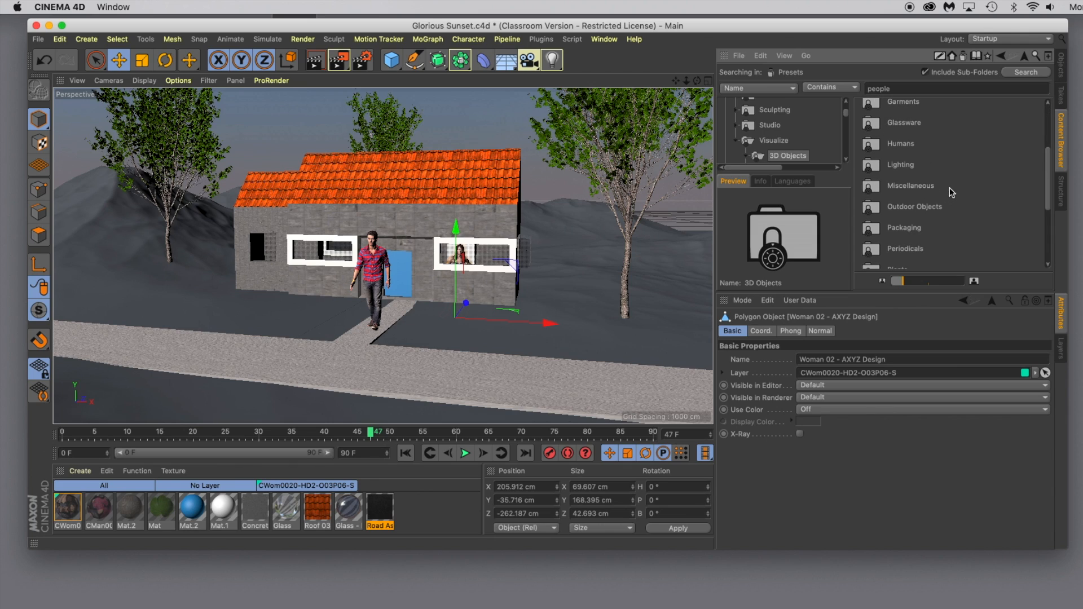
{"action": "scroll", "coordinate": [951, 192], "scroll_direction": "down", "scroll_amount": 1}
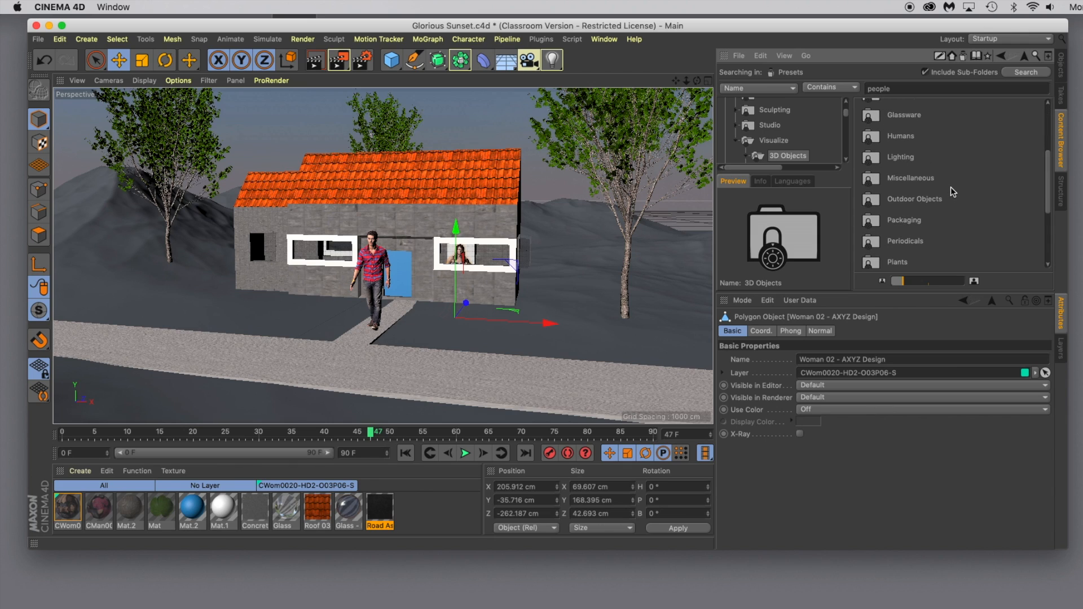
{"action": "double_click", "coordinate": [910, 195]}
{"action": "double_click", "coordinate": [902, 129]}
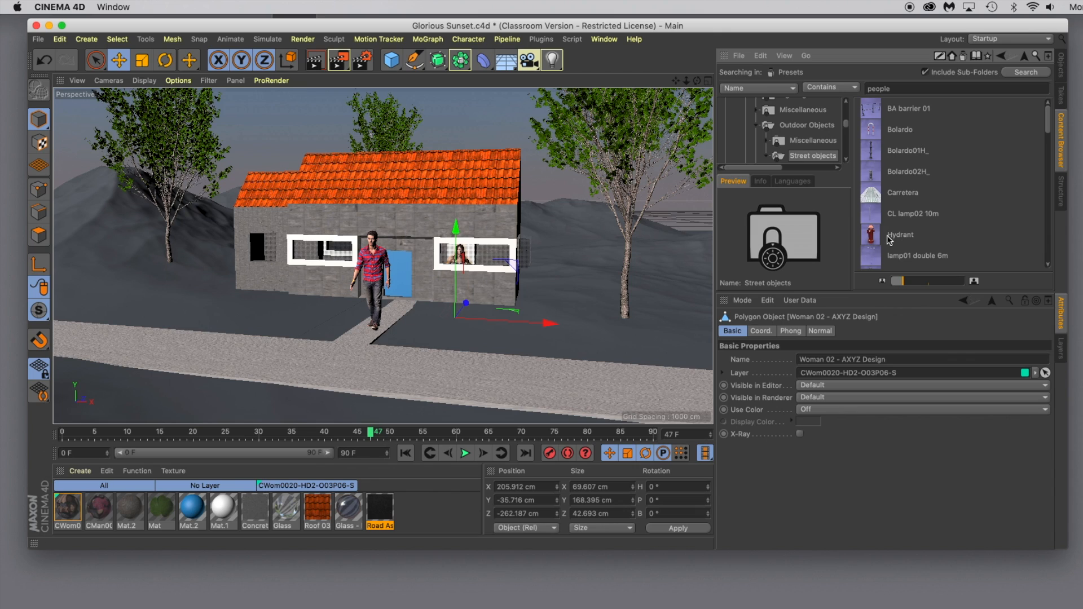
- Look through the street object presets for items that suit the front of the house
{"action": "scroll", "coordinate": [899, 229], "scroll_direction": "down", "scroll_amount": 10}
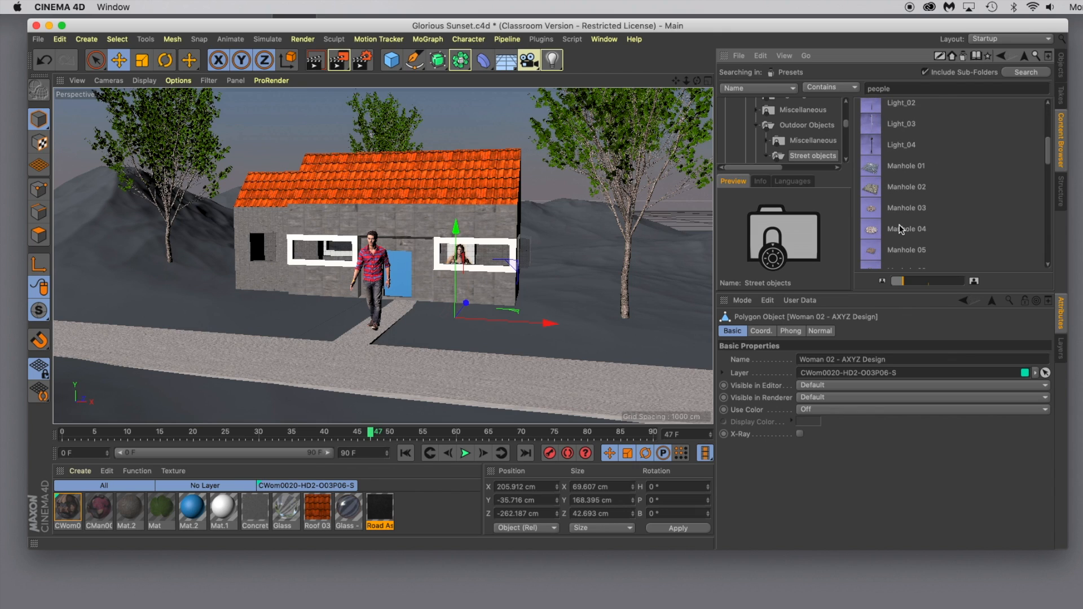
{"action": "scroll", "coordinate": [903, 230], "scroll_direction": "down", "scroll_amount": 2}
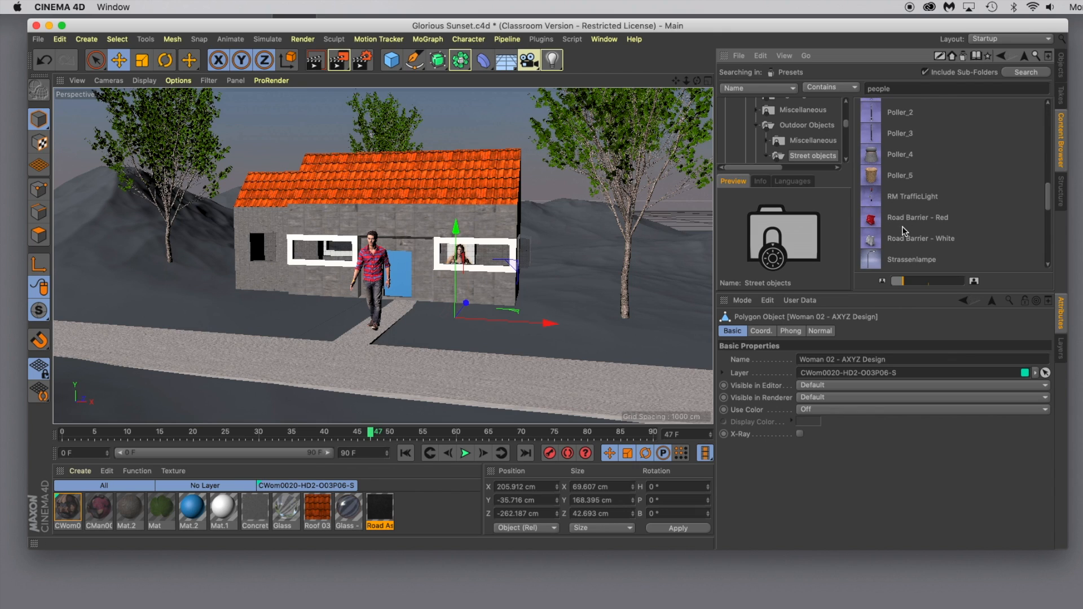
{"action": "scroll", "coordinate": [903, 239], "scroll_direction": "down", "scroll_amount": 1}
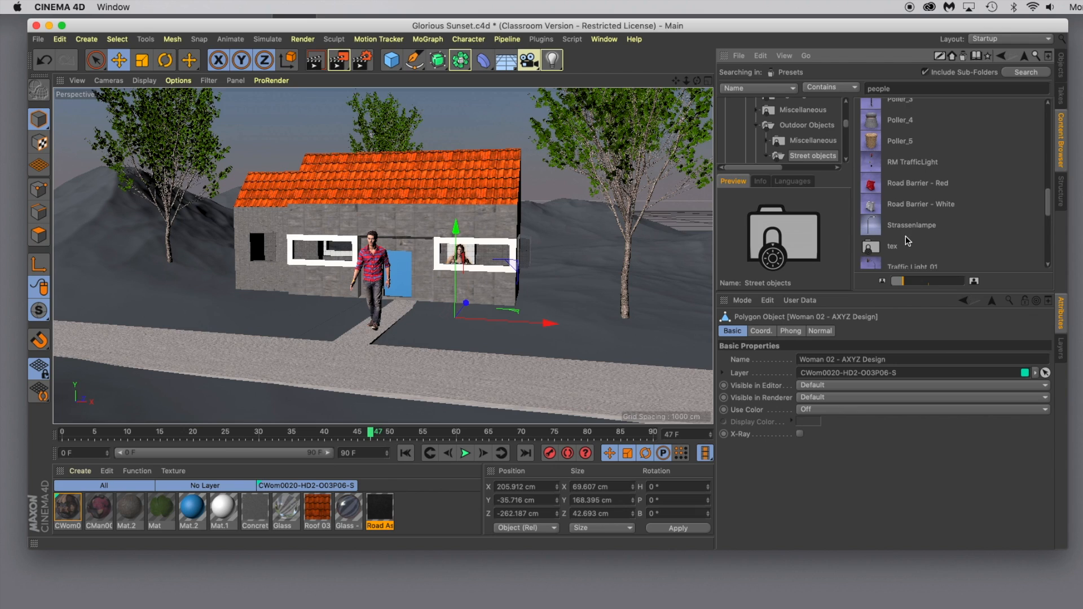
{"action": "scroll", "coordinate": [903, 226], "scroll_direction": "down", "scroll_amount": 9}
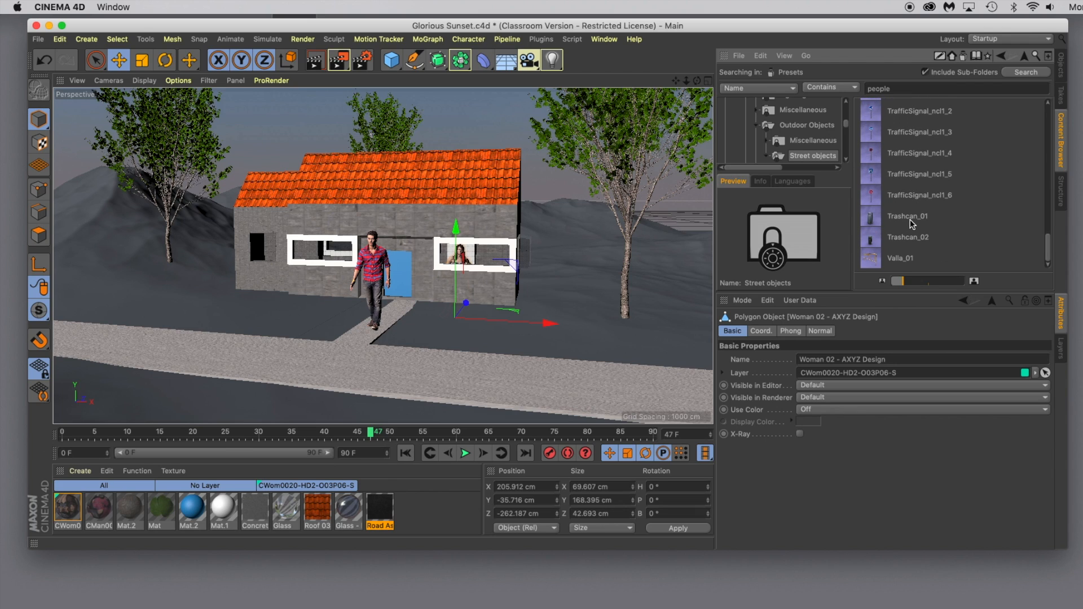
{"action": "scroll", "coordinate": [912, 224], "scroll_direction": "up", "scroll_amount": 15}
{"action": "scroll", "coordinate": [912, 224], "scroll_direction": "up", "scroll_amount": 5}
- Search the preset library for a mailbox, then return to the Street objects folder
{"action": "left_click_drag", "start_coordinate": [953, 88], "coordinate": [856, 88]}
{"action": "type", "text": "mailbo"}
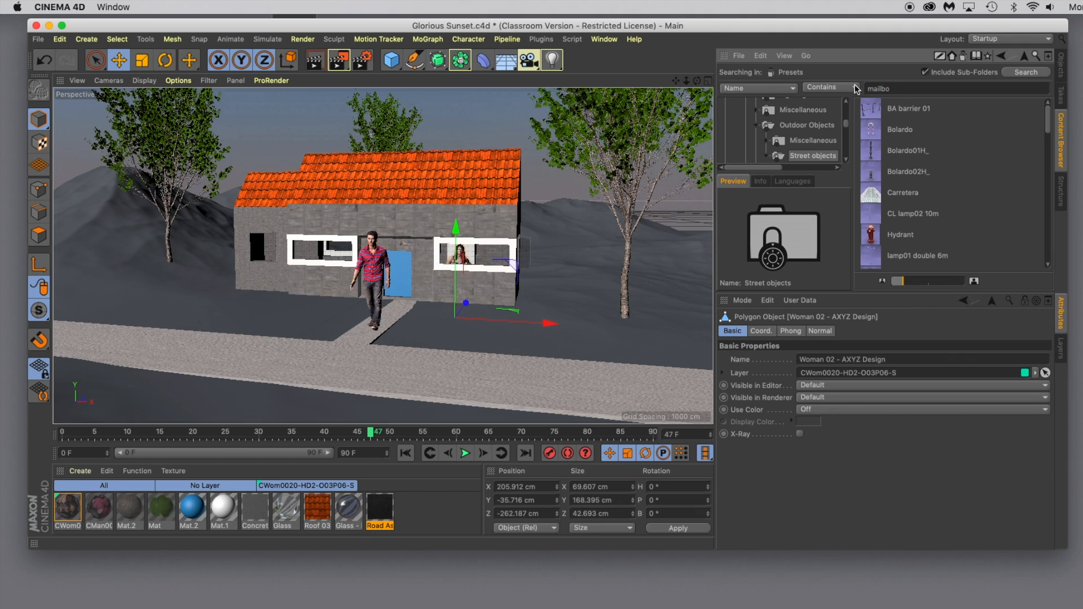
{"action": "type", "text": "x"}
{"action": "key", "text": "Return"}
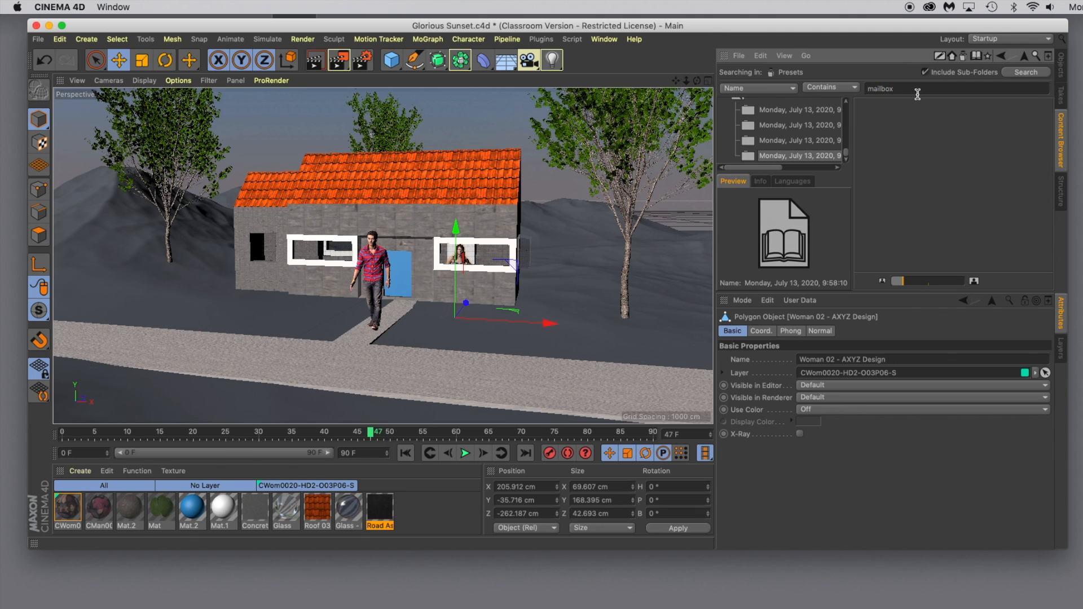
{"action": "left_click_drag", "start_coordinate": [904, 89], "coordinate": [862, 92]}
{"action": "left_click", "coordinate": [1028, 57]}
{"action": "left_click", "coordinate": [1003, 57]}
{"action": "left_click", "coordinate": [1002, 57]}
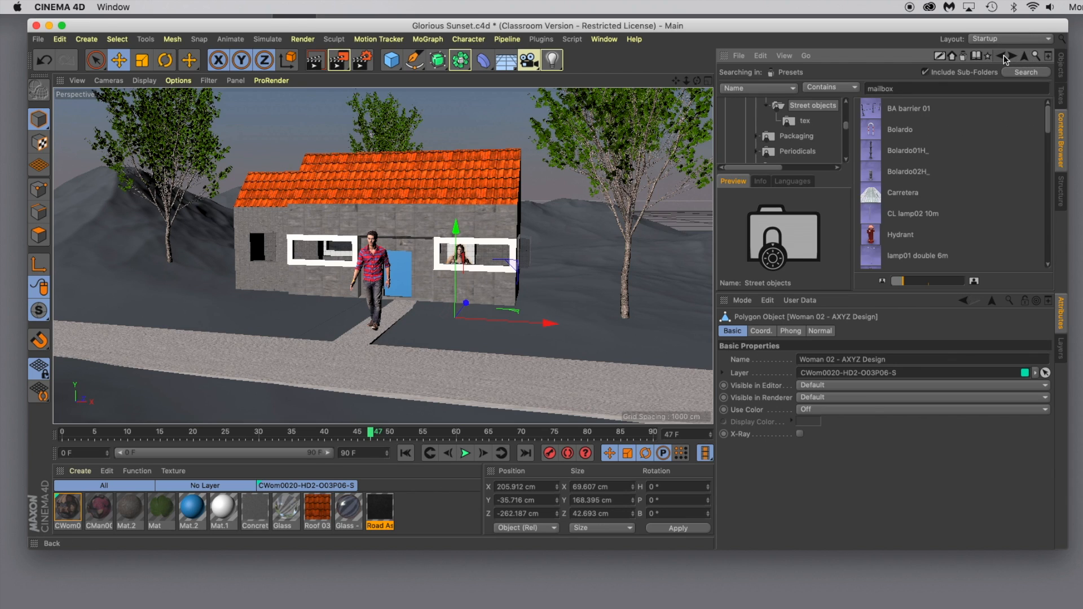
- Add the Hydrant preset and place it beside the street, left of the walkway, at about X -65, Z -636 cm
{"action": "double_click", "coordinate": [873, 236]}
{"action": "left_click_drag", "start_coordinate": [418, 275], "coordinate": [350, 302]}
{"action": "left_click_drag", "start_coordinate": [330, 311], "coordinate": [319, 309]}
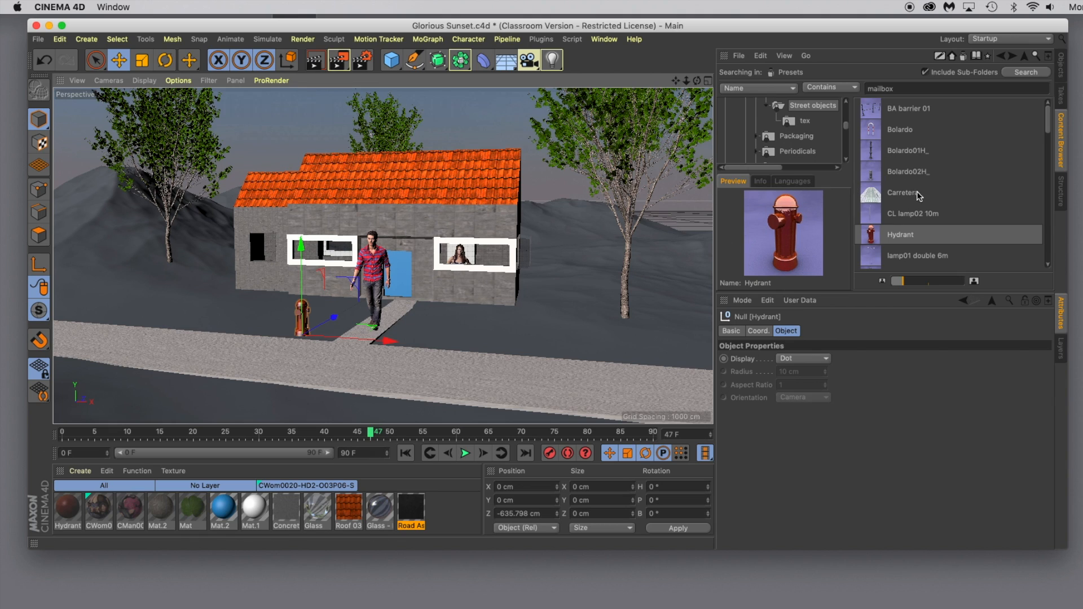
{"action": "left_click_drag", "start_coordinate": [390, 339], "coordinate": [351, 333]}
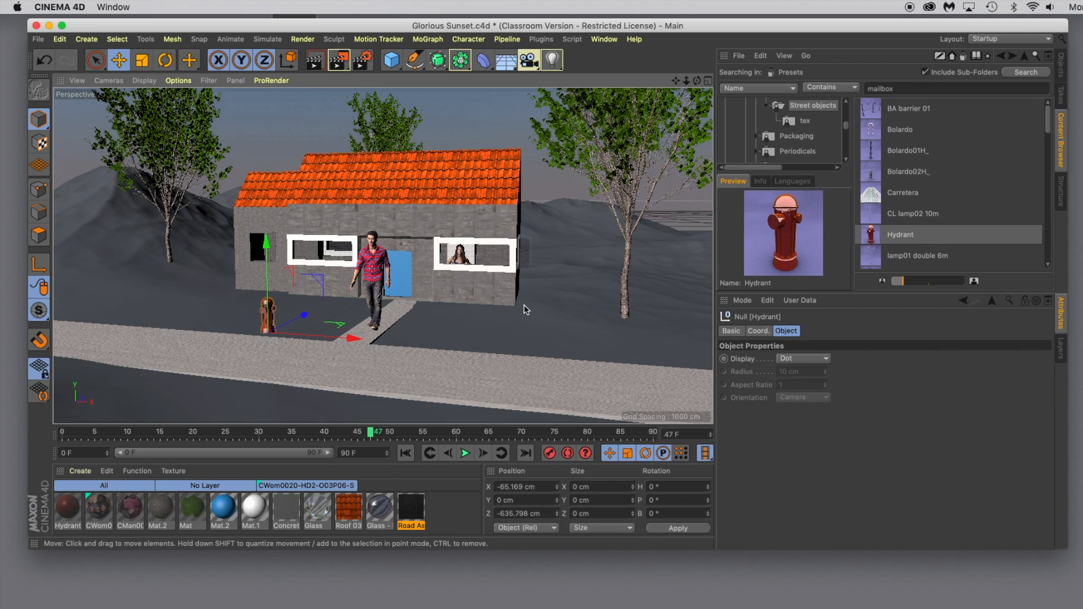
- Preview the scene with the people and hydrant by rendering the perspective view in the four-view layout, and return to the single view
{"action": "left_click_drag", "start_coordinate": [526, 314], "coordinate": [521, 316], "text": "alt"}
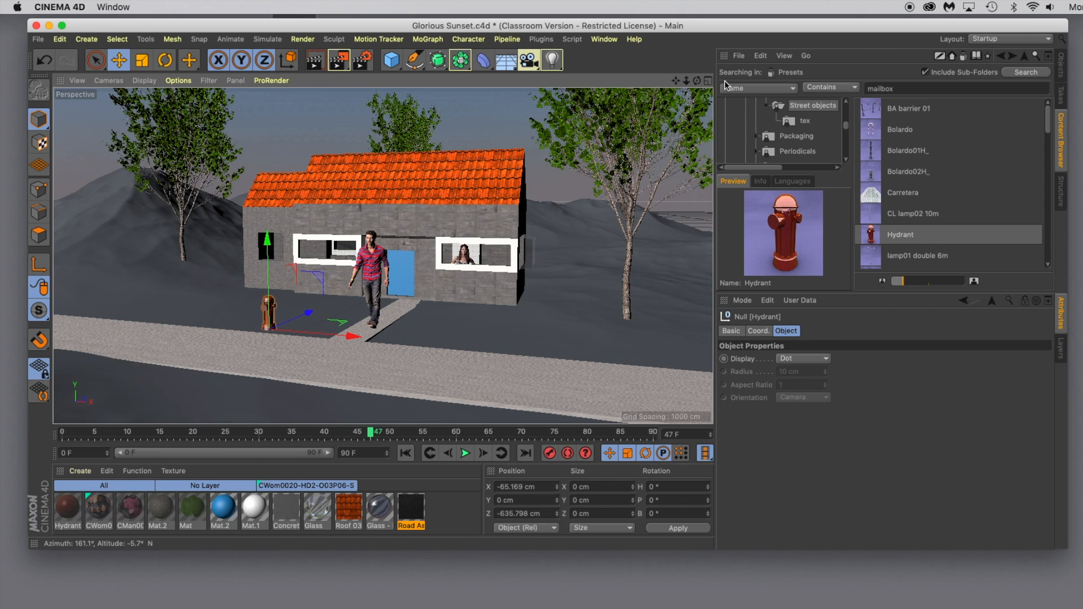
{"action": "left_click", "coordinate": [707, 80]}
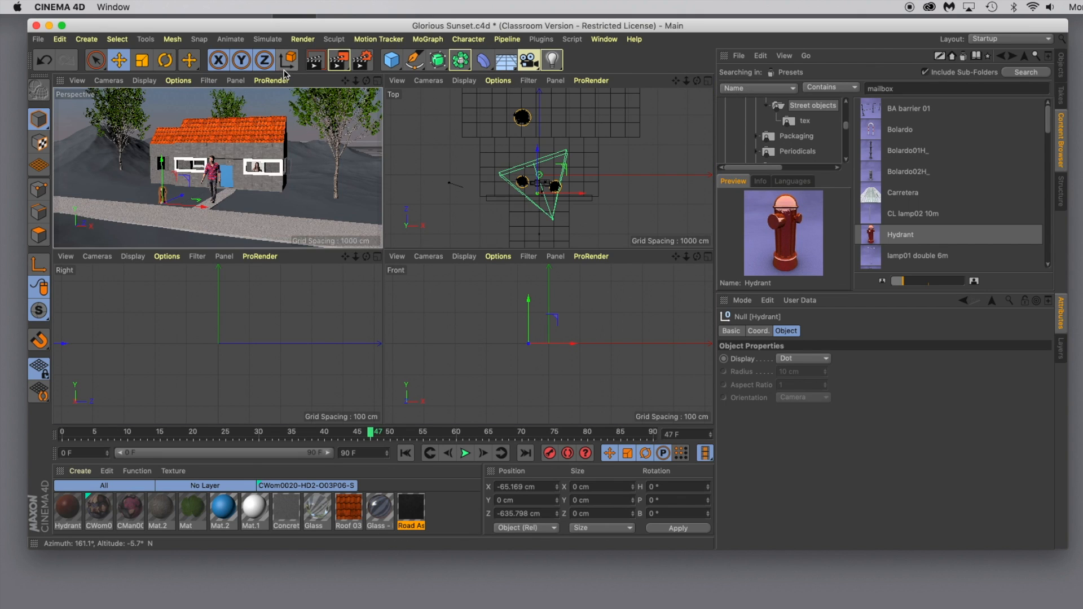
{"action": "left_click", "coordinate": [318, 61]}
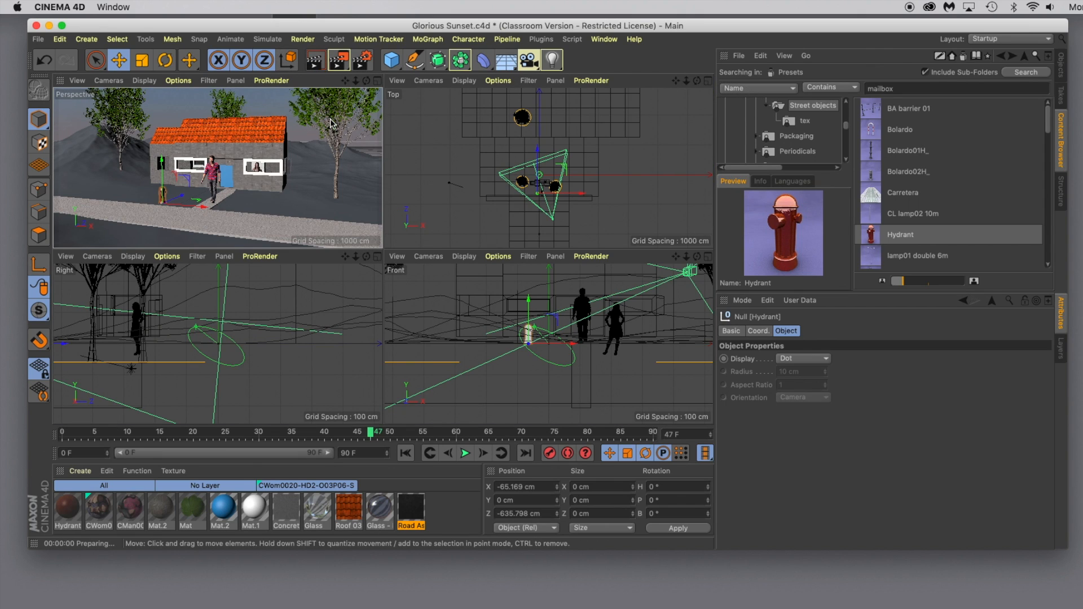
{"action": "left_click", "coordinate": [349, 217]}
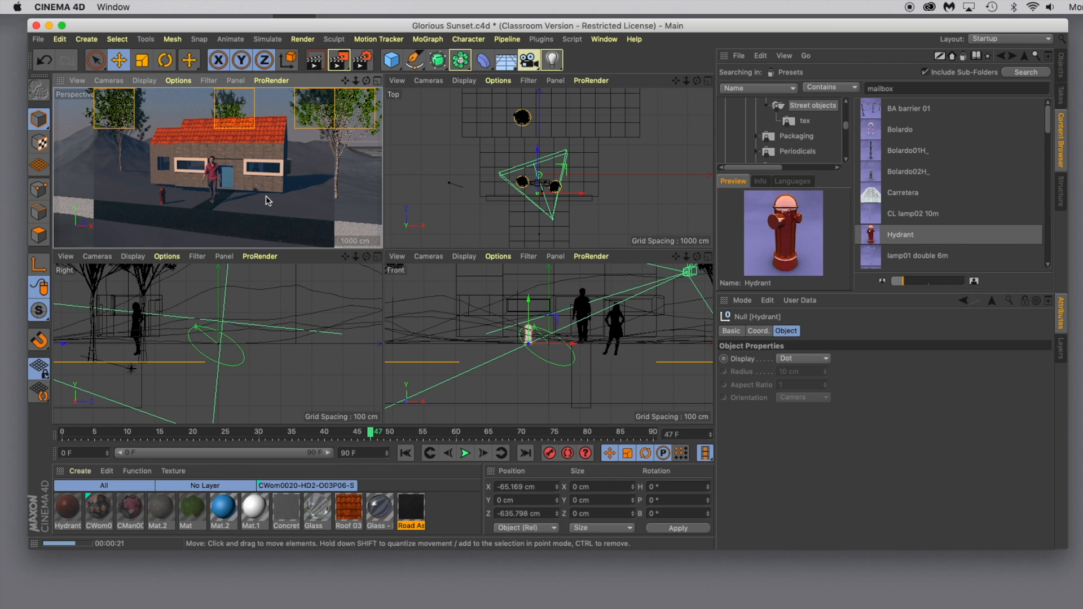
{"action": "left_click", "coordinate": [266, 195]}
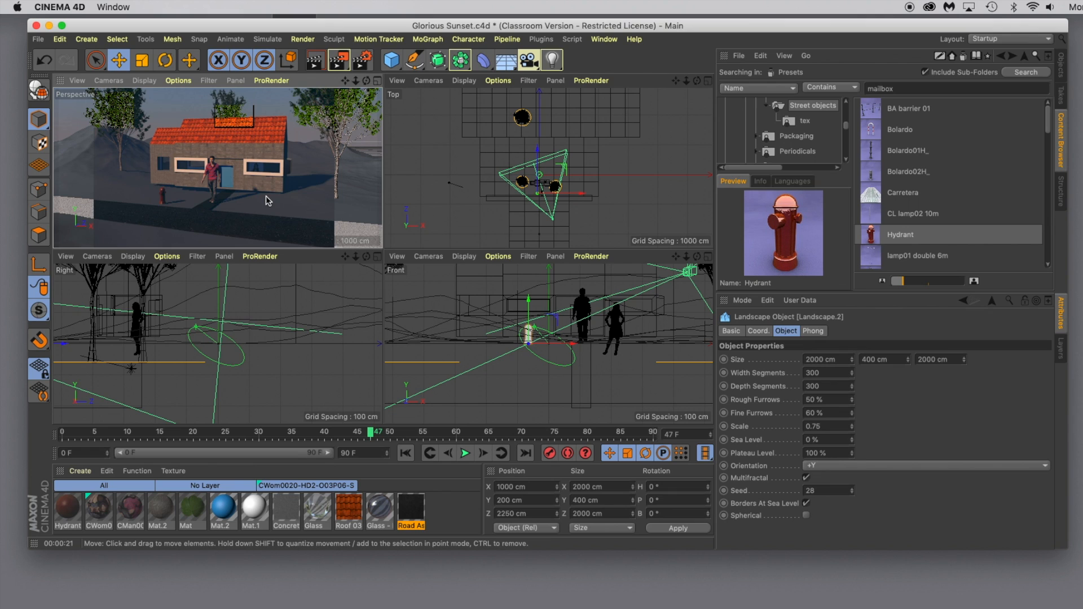
{"action": "left_click", "coordinate": [377, 81]}
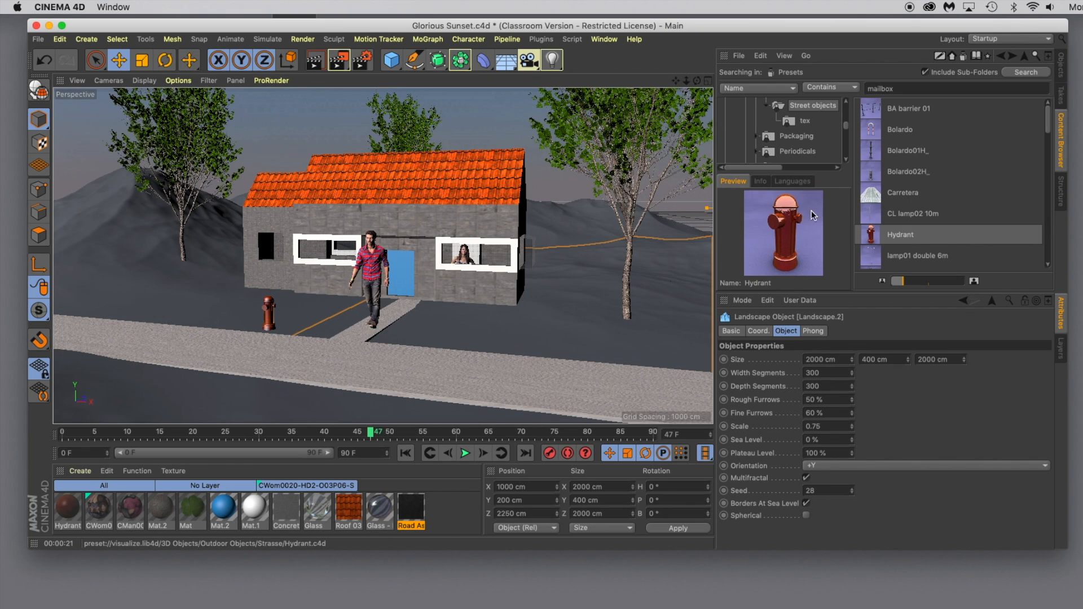
- Set the Physical Sky's time of day to 13:32
{"action": "left_click", "coordinate": [1061, 65]}
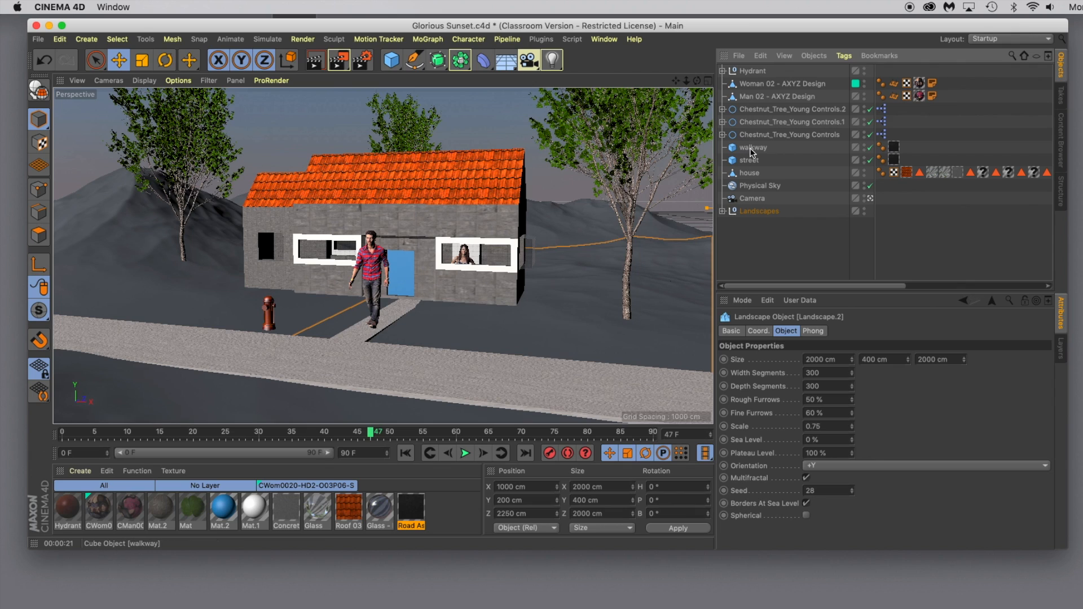
{"action": "left_click", "coordinate": [756, 186]}
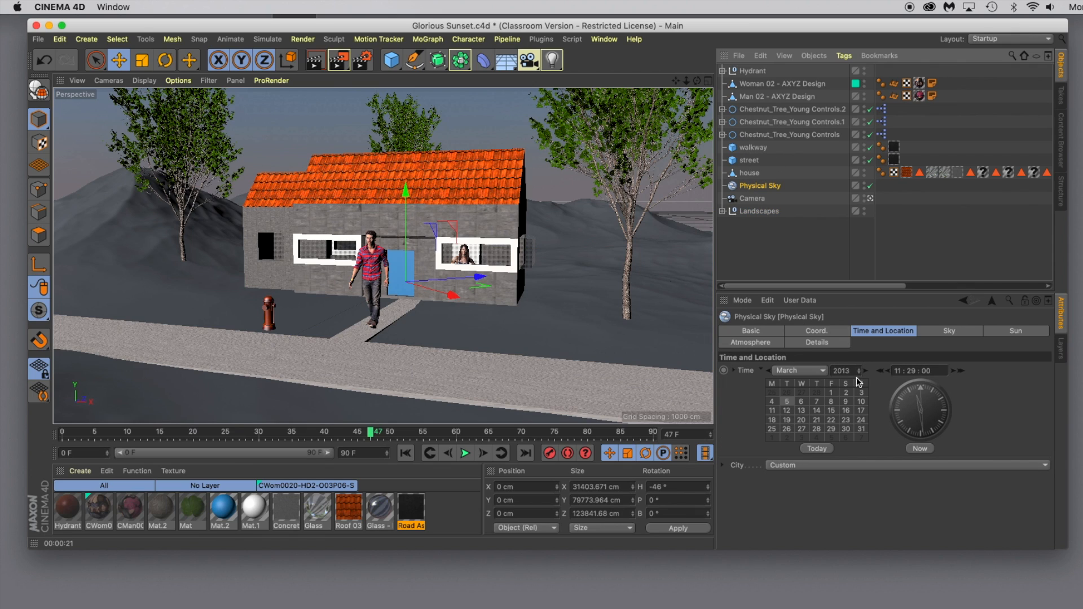
{"action": "left_click", "coordinate": [953, 370]}
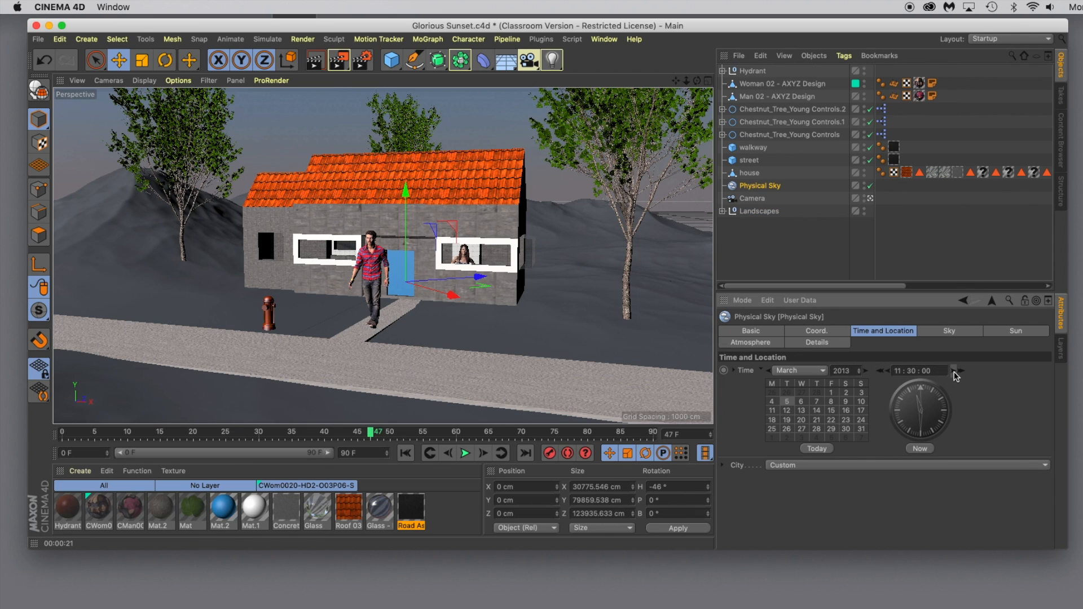
{"action": "left_click", "coordinate": [953, 370]}
{"action": "left_click", "coordinate": [954, 371]}
{"action": "left_click", "coordinate": [961, 371]}
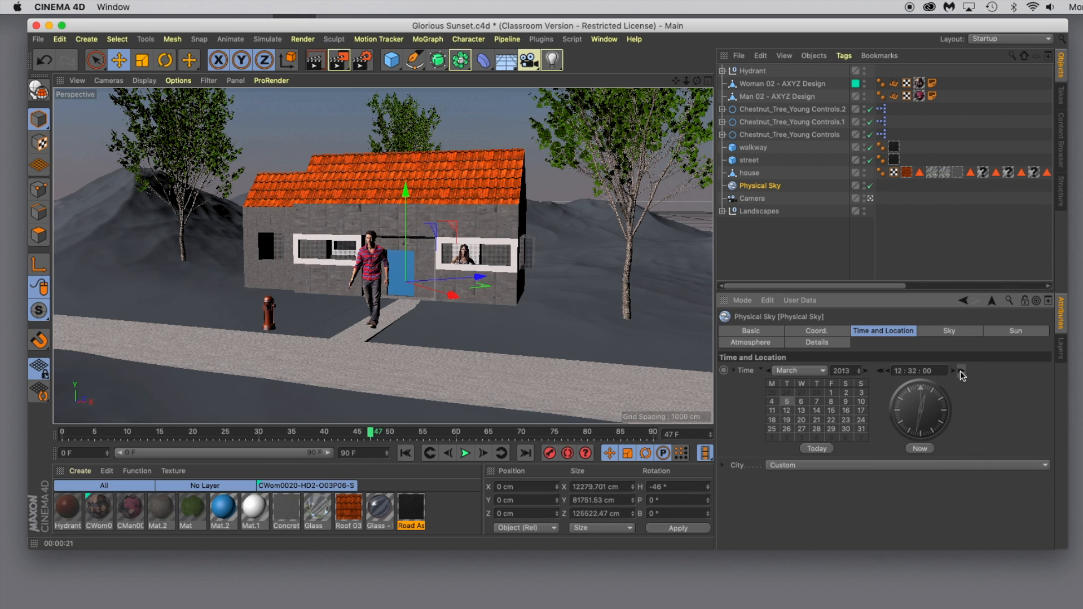
{"action": "left_click", "coordinate": [961, 370]}
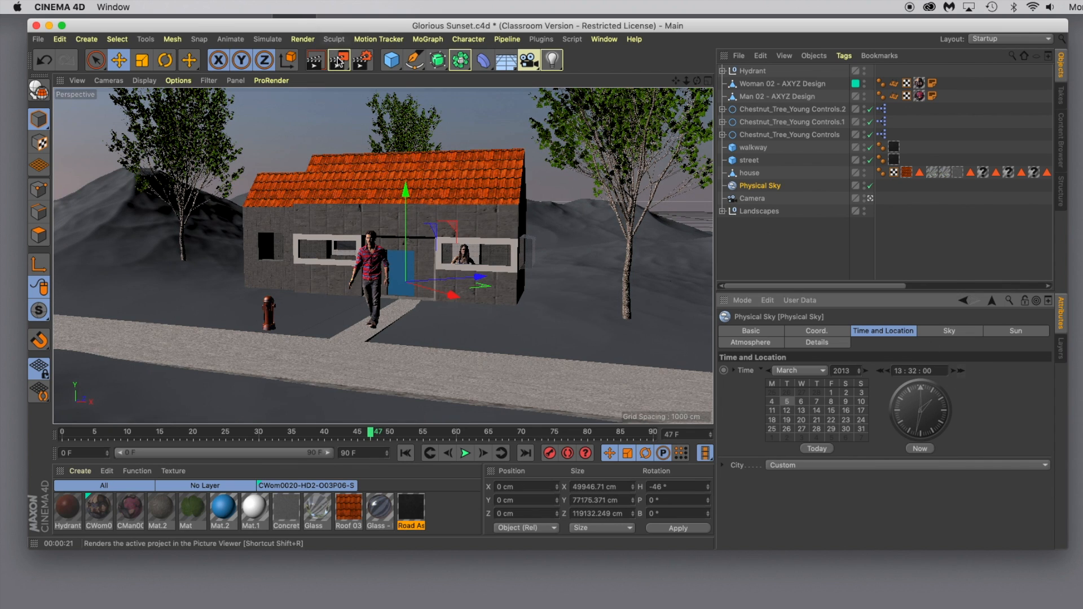
- Render the perspective view to preview the changed sunlight, accepting the missing roof texture warning
{"action": "left_click", "coordinate": [318, 61]}
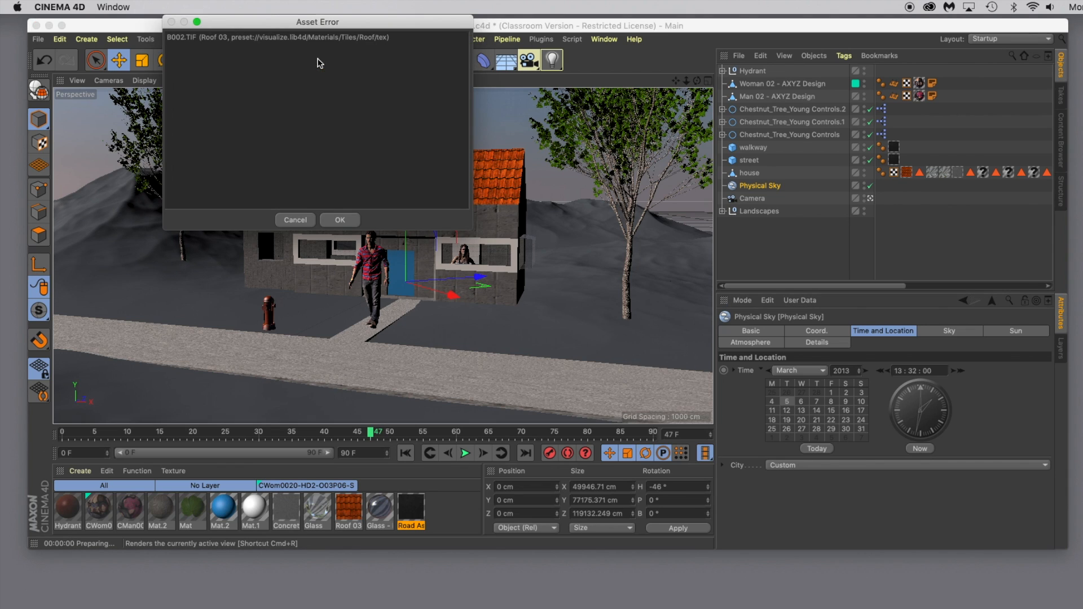
{"action": "left_click", "coordinate": [345, 219]}
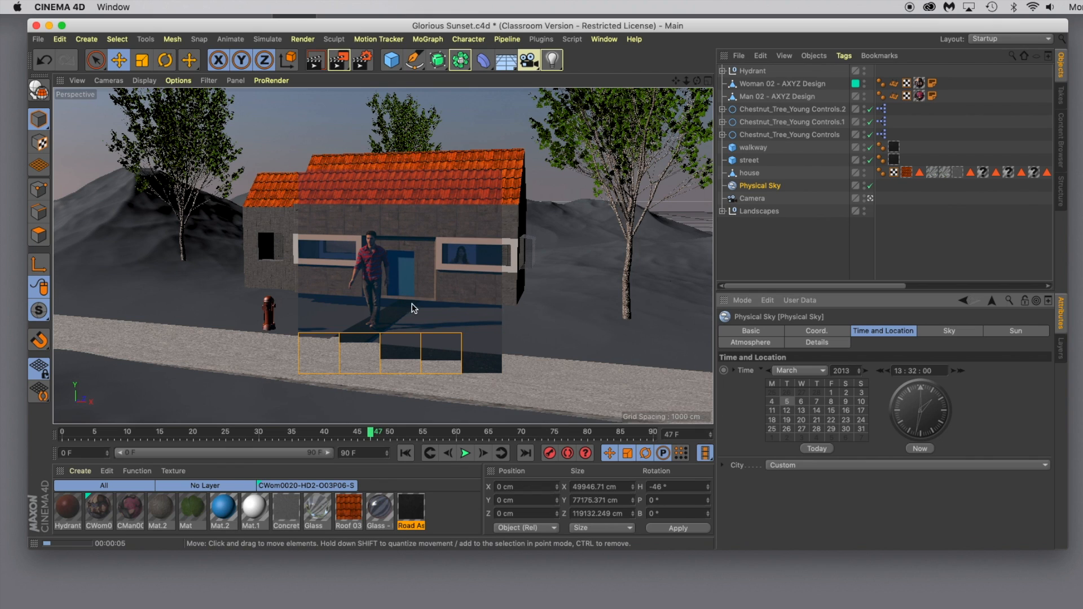
{"action": "left_click", "coordinate": [442, 325]}
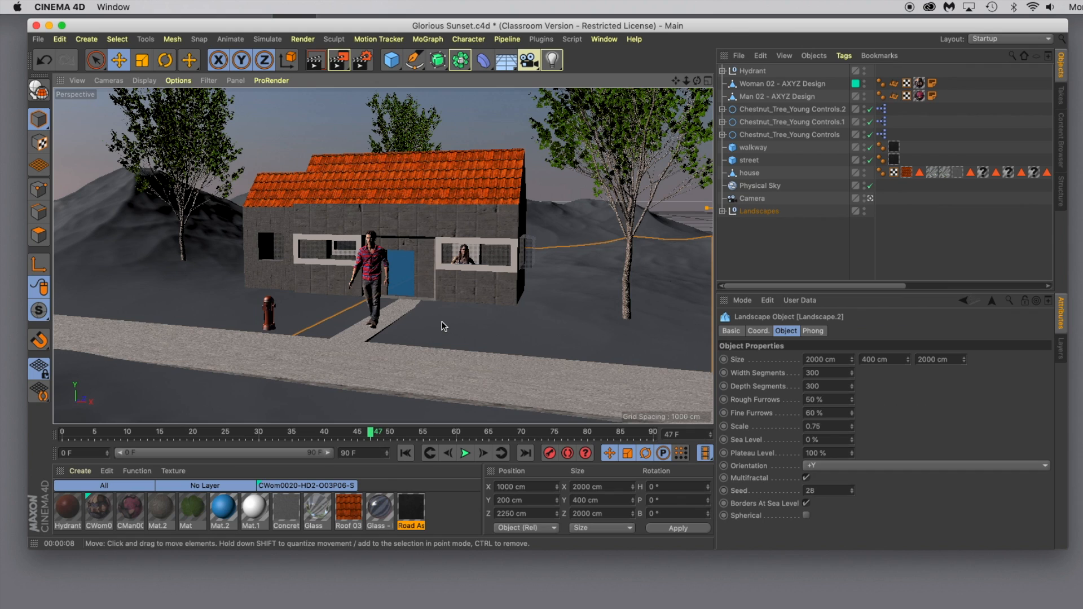
- Search the preset library for "car" and look through the results
{"action": "left_click", "coordinate": [1060, 142]}
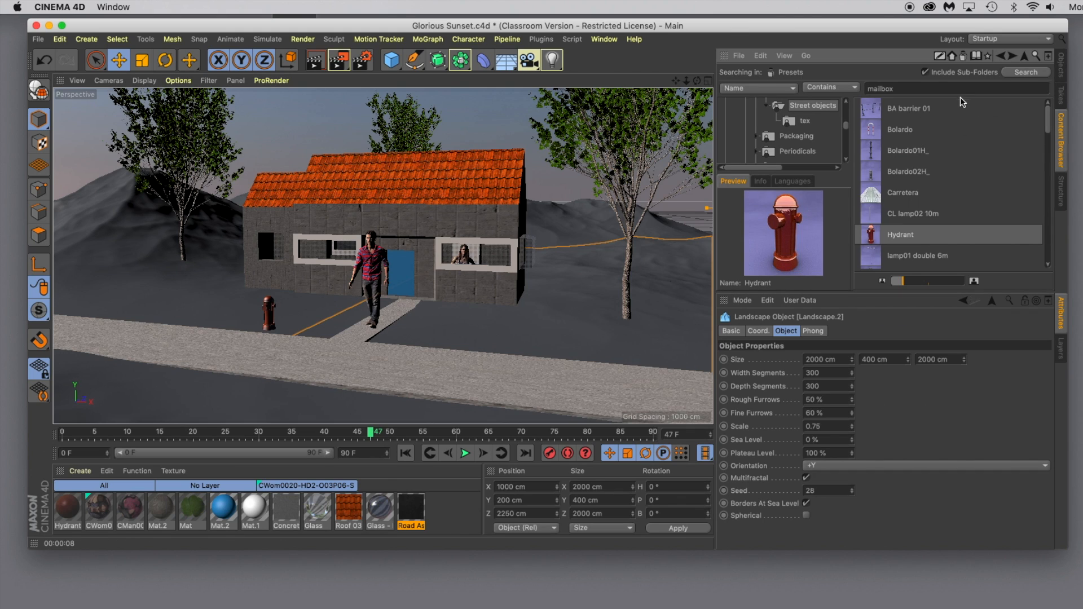
{"action": "left_click_drag", "start_coordinate": [908, 89], "coordinate": [824, 91]}
{"action": "type", "text": "car"}
{"action": "key", "text": "Return"}
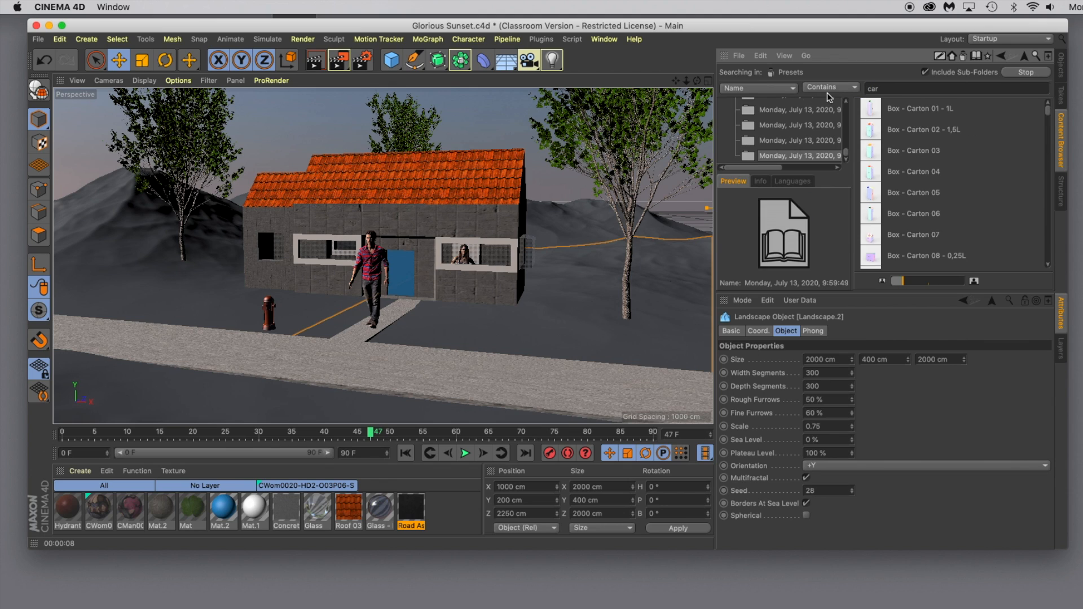
{"action": "left_click_drag", "start_coordinate": [1048, 115], "coordinate": [1048, 226]}
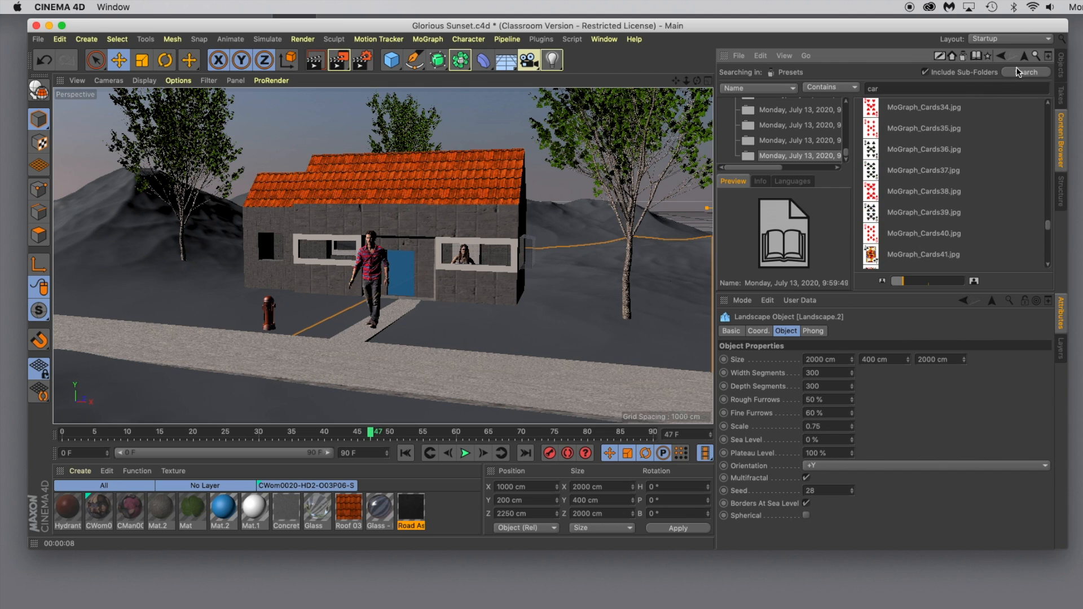
- Add the Car - Hot Hatch - Dosch Design preset from the Visualize library's Vehicles folder of 3D objects
{"action": "left_click", "coordinate": [954, 55]}
{"action": "double_click", "coordinate": [884, 255]}
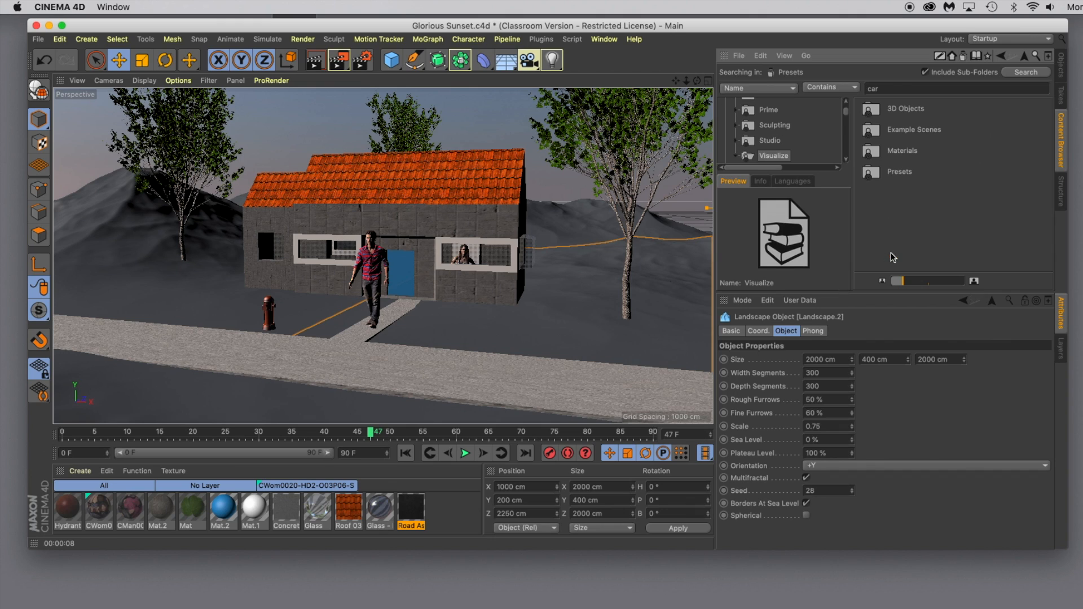
{"action": "double_click", "coordinate": [899, 109]}
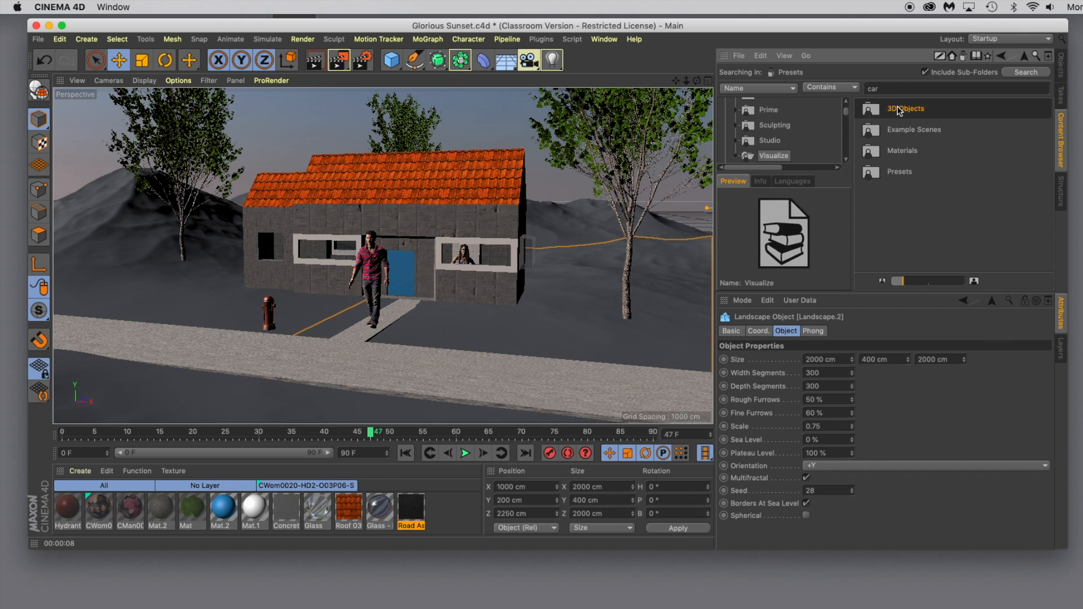
{"action": "scroll", "coordinate": [960, 202], "scroll_direction": "down", "scroll_amount": 5}
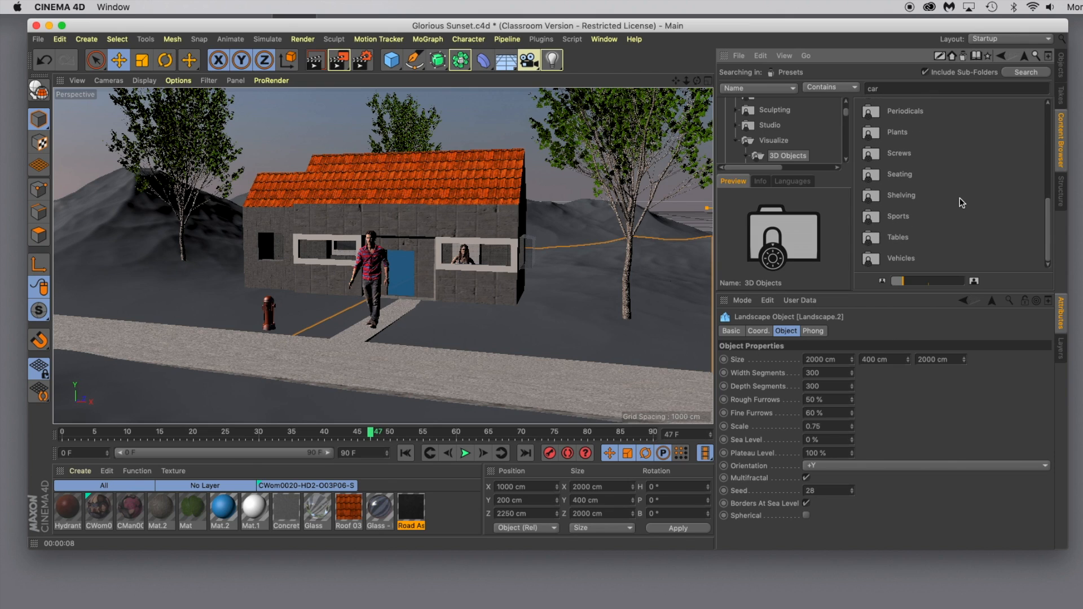
{"action": "double_click", "coordinate": [904, 261]}
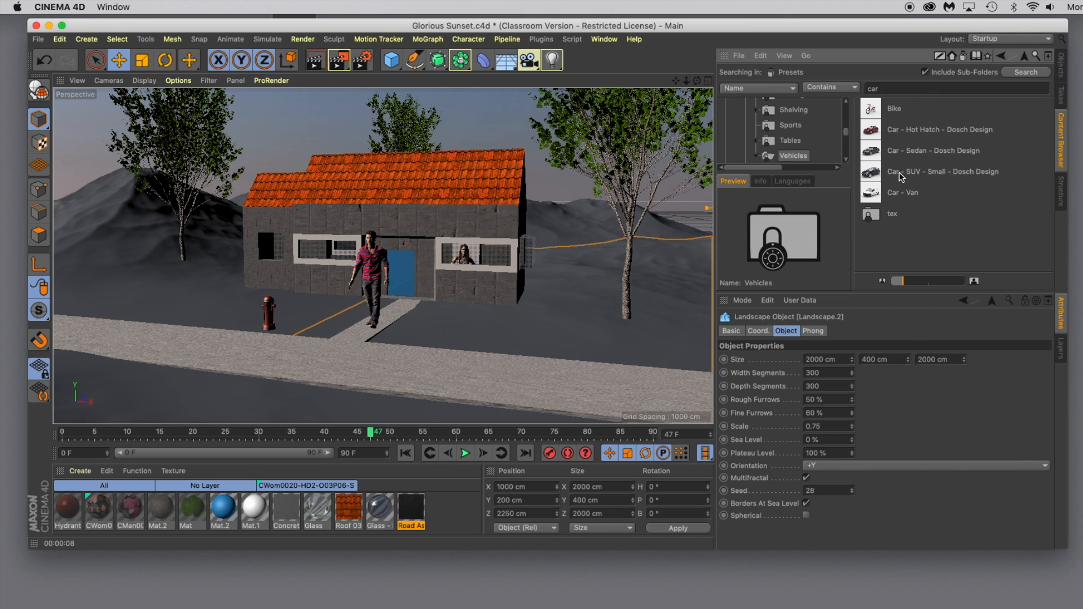
{"action": "double_click", "coordinate": [875, 134]}
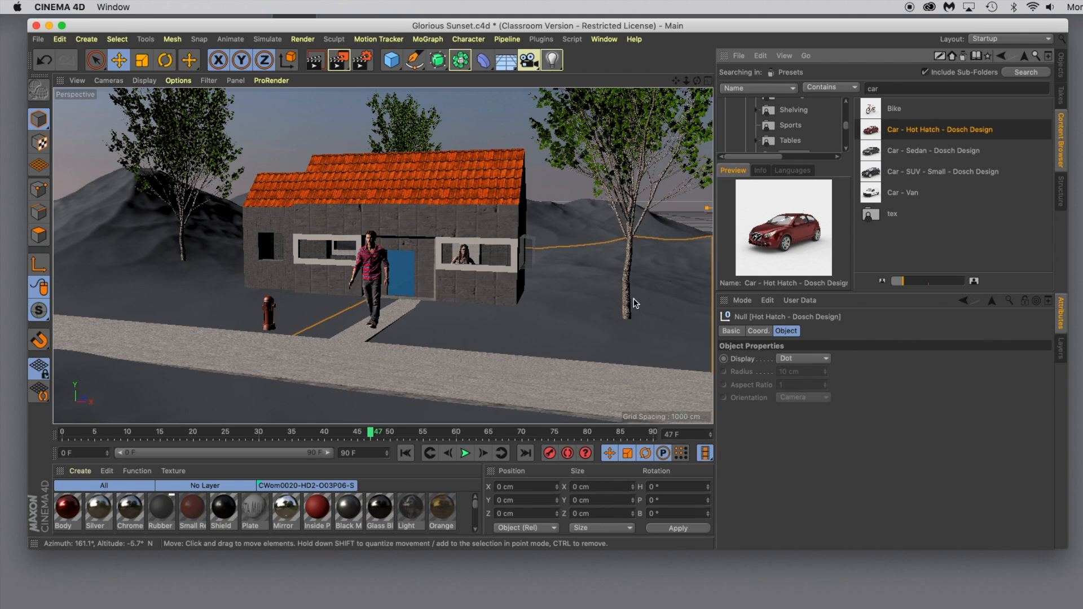
- Place the hot hatch along the street at about X 495, Z -774 cm, with its heading rotated to about -90°
{"action": "left_click", "coordinate": [709, 81]}
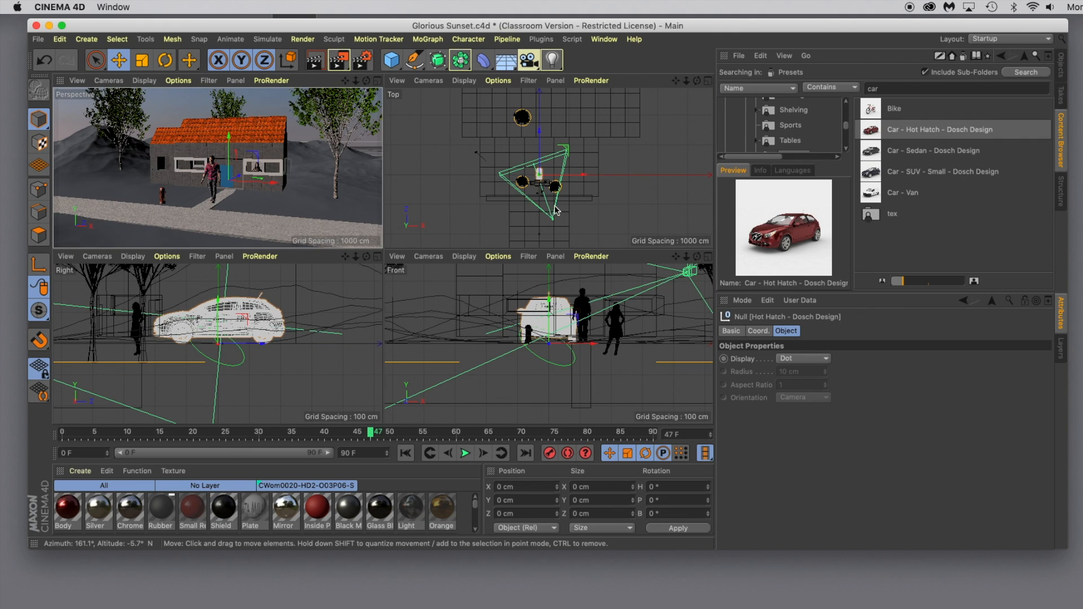
{"action": "left_click_drag", "start_coordinate": [541, 132], "coordinate": [540, 148]}
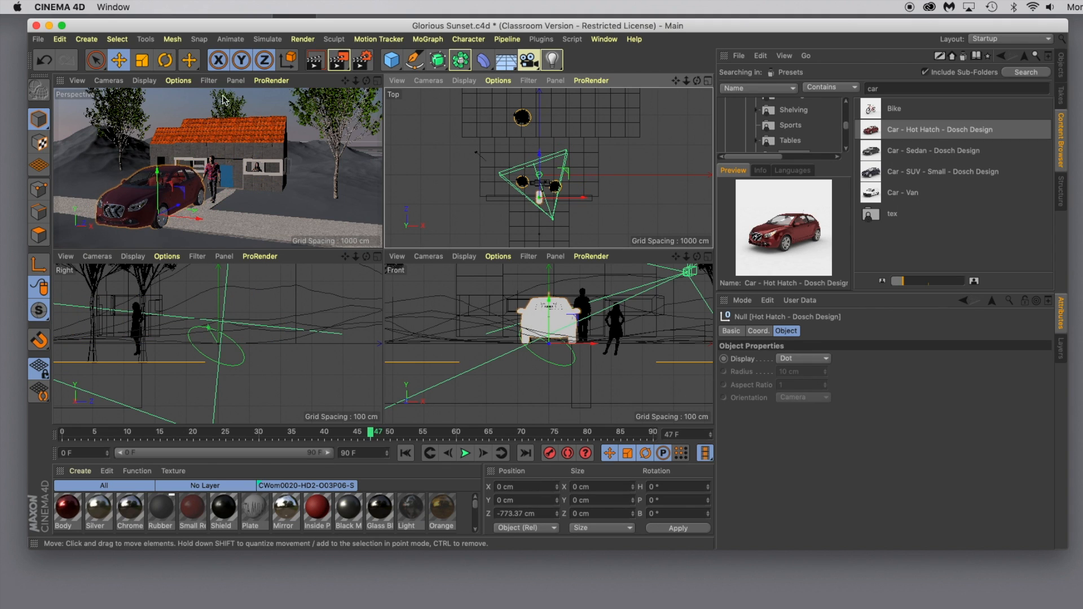
{"action": "left_click", "coordinate": [165, 60]}
{"action": "left_click_drag", "start_coordinate": [543, 228], "coordinate": [515, 197]}
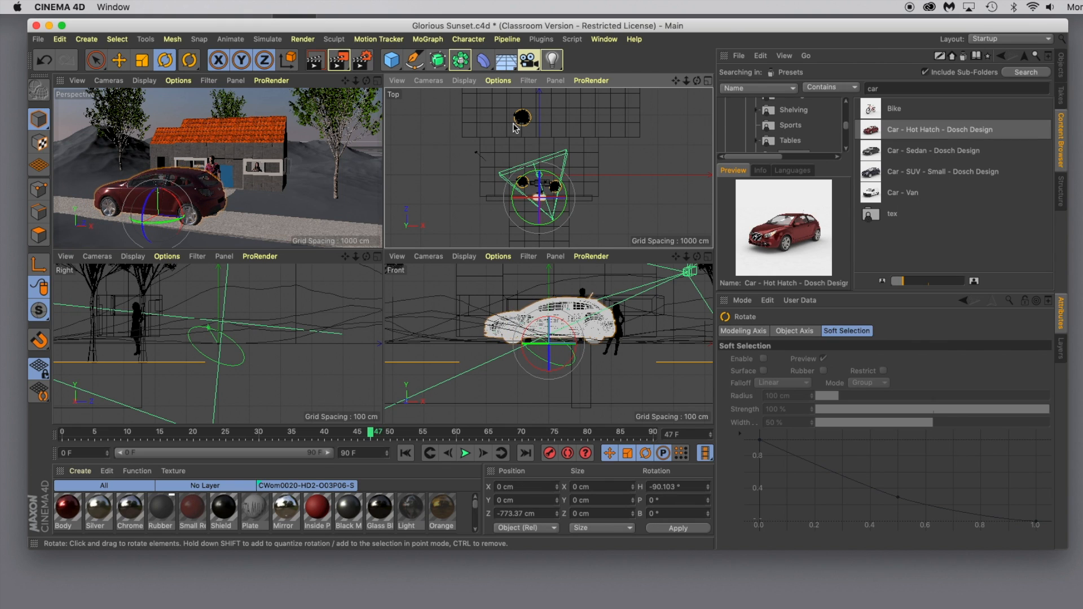
{"action": "left_click", "coordinate": [119, 60]}
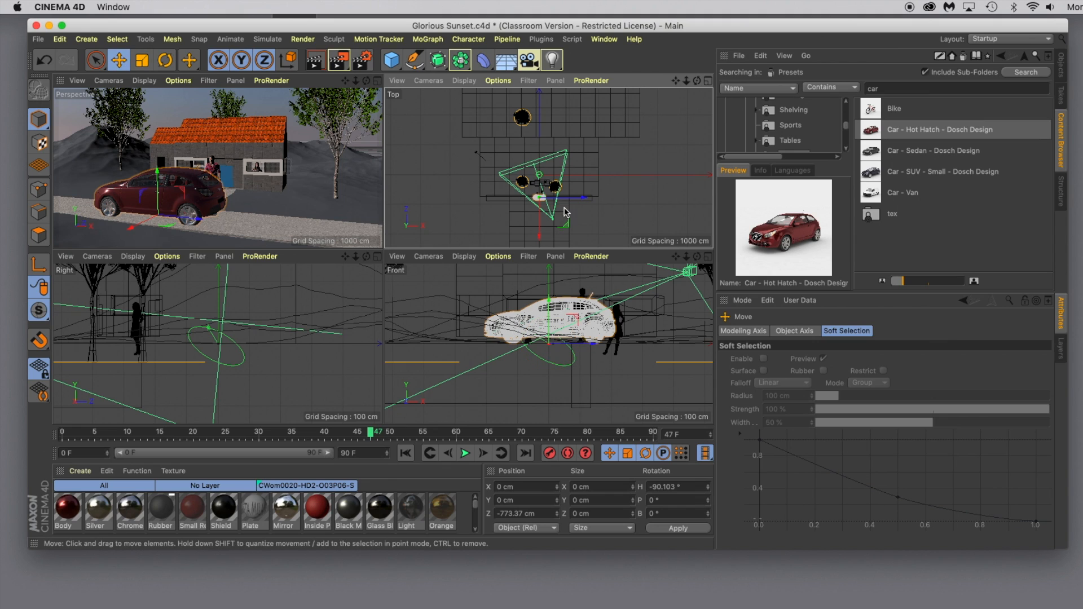
{"action": "left_click_drag", "start_coordinate": [582, 197], "coordinate": [602, 203]}
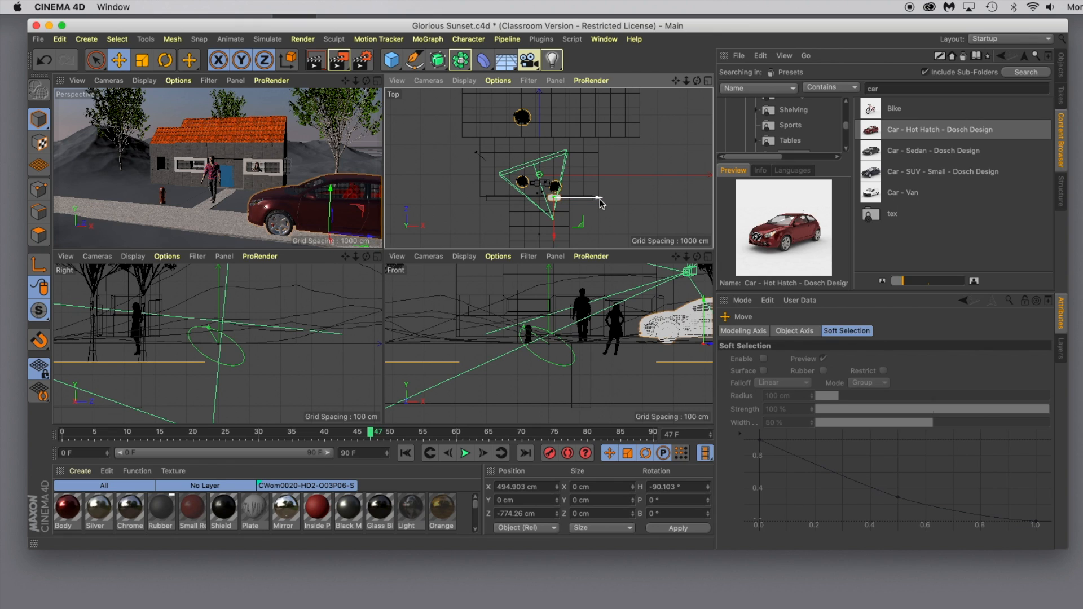
- Search the preset library for "sit" and add the Casual 05 - Sit figure to the scene
{"action": "left_click", "coordinate": [1061, 68]}
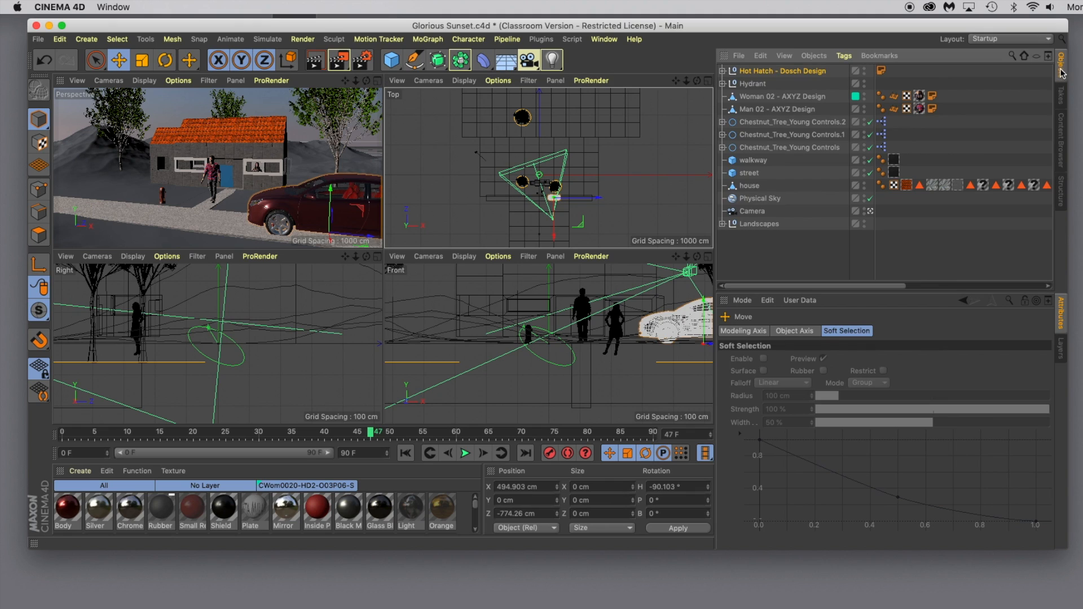
{"action": "left_click", "coordinate": [1060, 133]}
{"action": "left_click", "coordinate": [895, 91]}
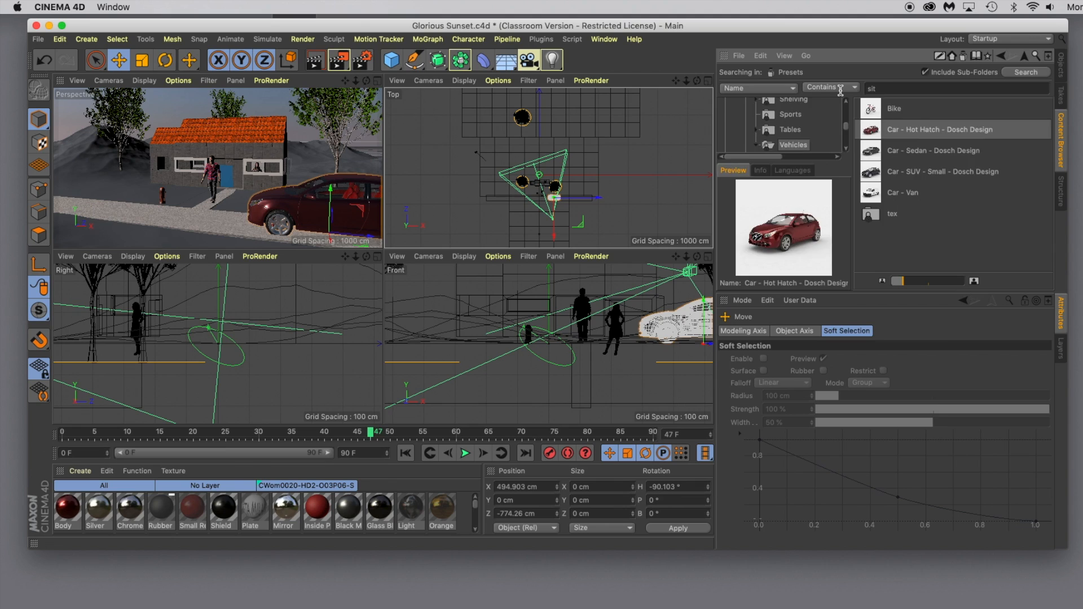
{"action": "key", "text": "Return"}
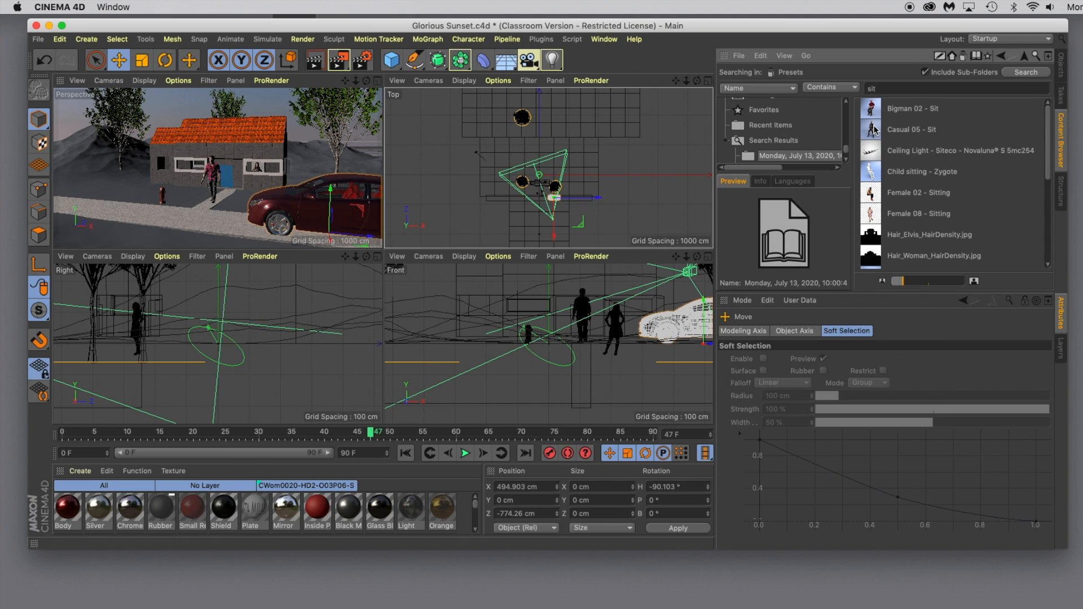
{"action": "double_click", "coordinate": [872, 133]}
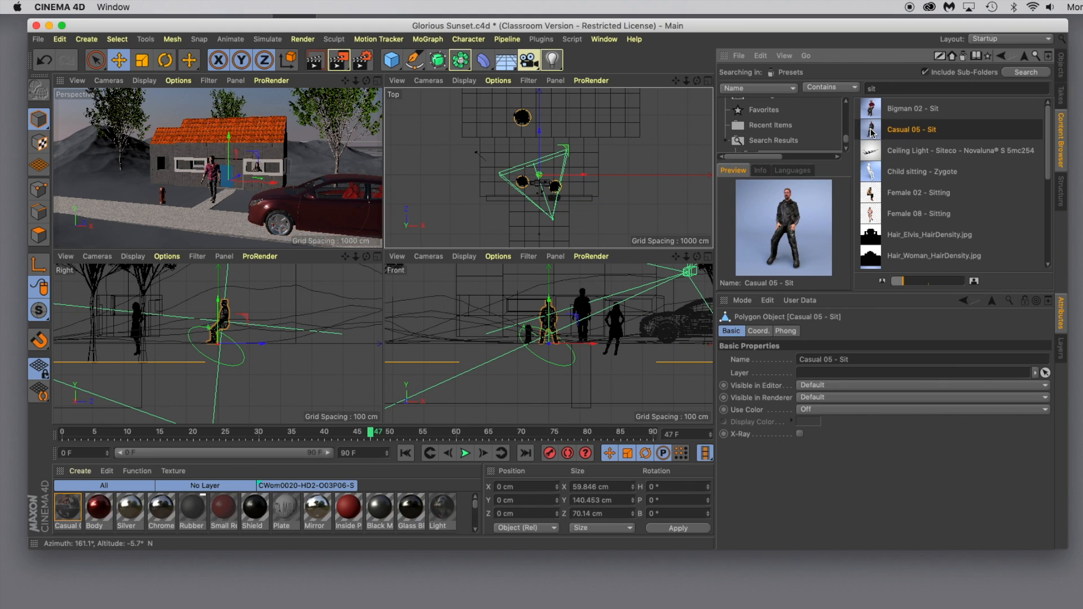
- Position the seated man inside the car at about X 494, Z -795 cm and rotate his heading to about -104°
{"action": "left_click_drag", "start_coordinate": [540, 133], "coordinate": [536, 162]}
{"action": "left_click_drag", "start_coordinate": [583, 201], "coordinate": [599, 202]}
{"action": "left_click_drag", "start_coordinate": [555, 164], "coordinate": [554, 154]}
{"action": "left_click", "coordinate": [165, 60]}
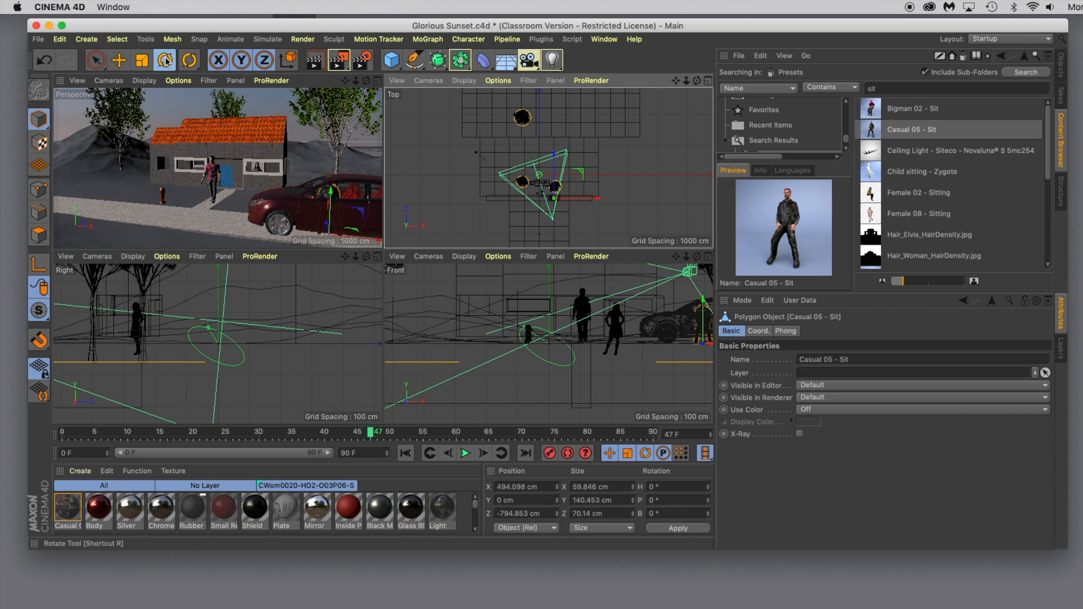
{"action": "left_click_drag", "start_coordinate": [556, 232], "coordinate": [511, 191]}
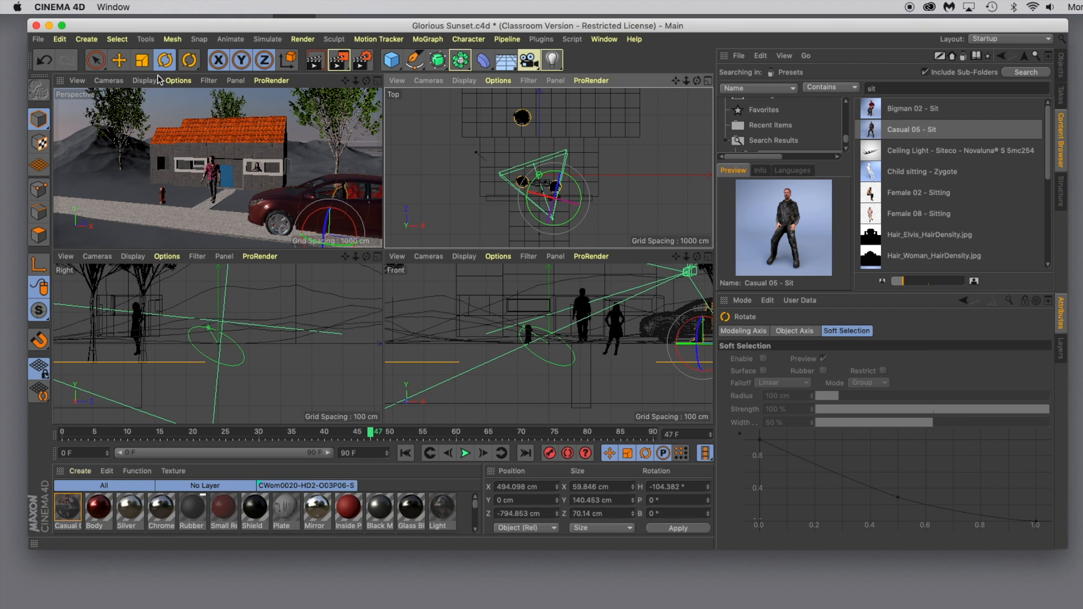
- Lower the seated man into the car seat, to about Y -11 cm, in the full-size perspective view
{"action": "left_click", "coordinate": [376, 80]}
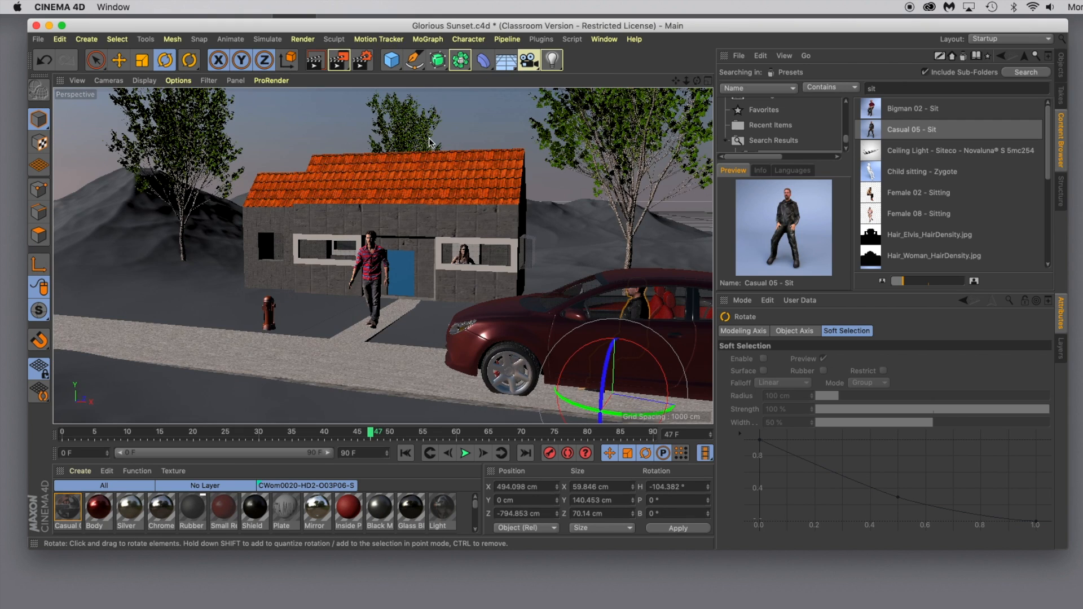
{"action": "key", "text": "e"}
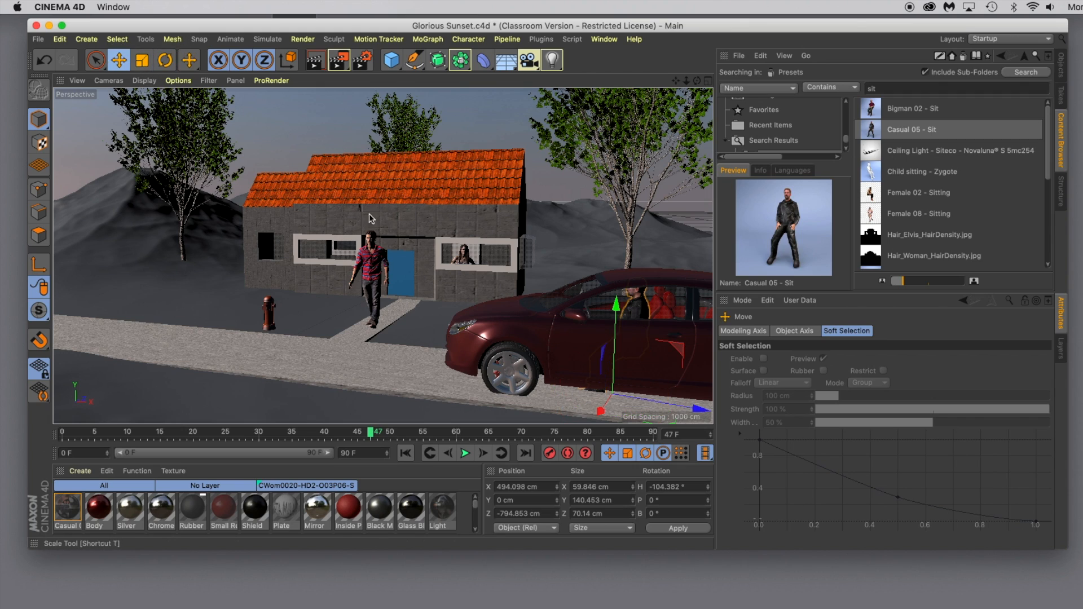
{"action": "left_click_drag", "start_coordinate": [616, 305], "coordinate": [617, 318]}
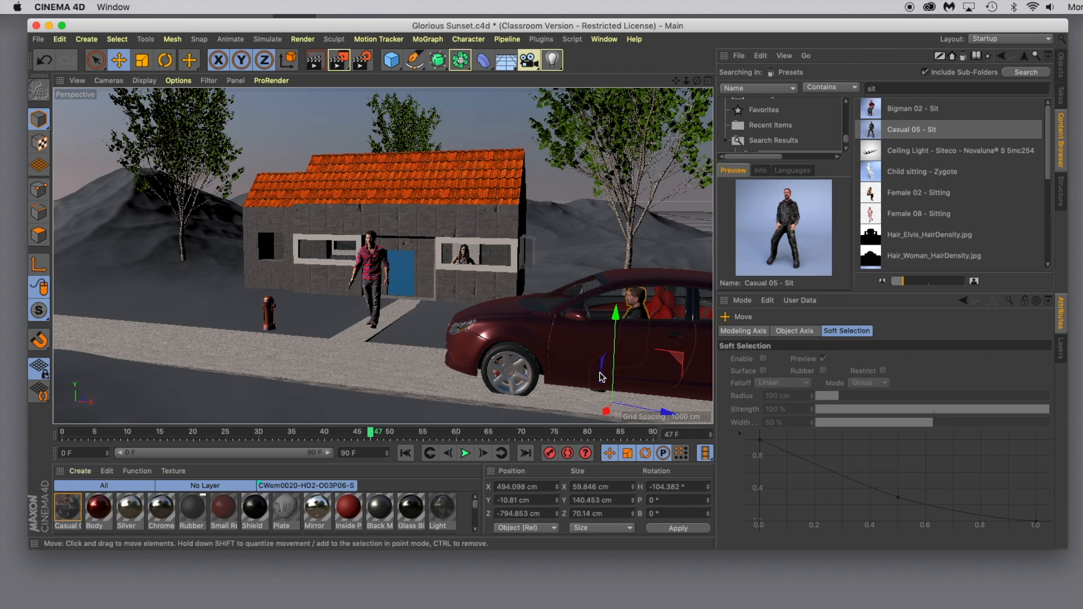
- Raise the Hot Hatch car to about Y 7 cm
{"action": "left_click_drag", "start_coordinate": [539, 368], "coordinate": [539, 369], "text": "alt"}
{"action": "left_click_drag", "start_coordinate": [676, 81], "coordinate": [623, 63]}
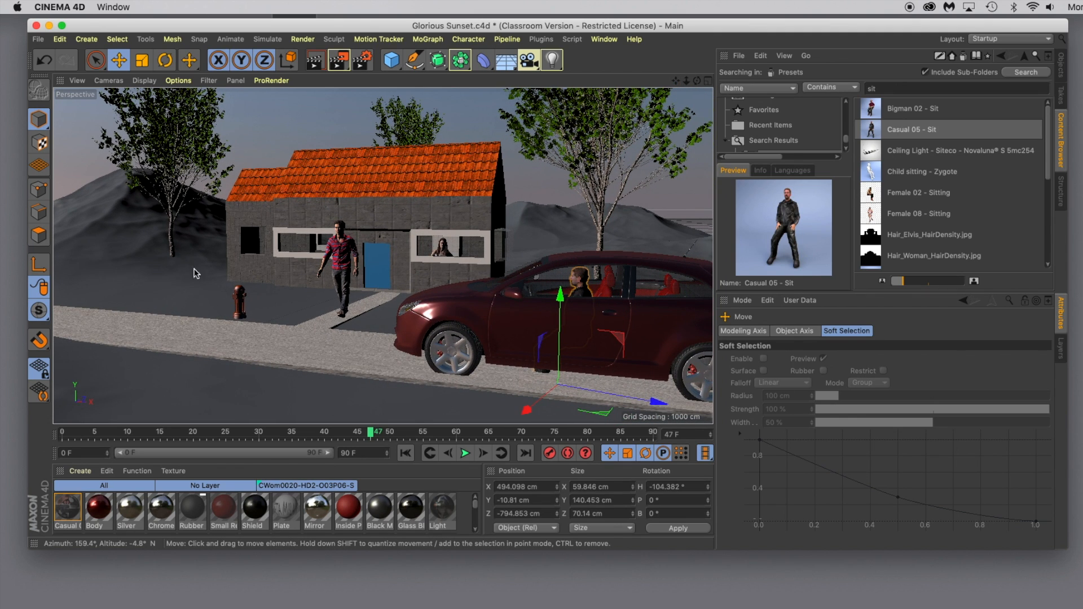
{"action": "left_click_drag", "start_coordinate": [676, 81], "coordinate": [673, 107]}
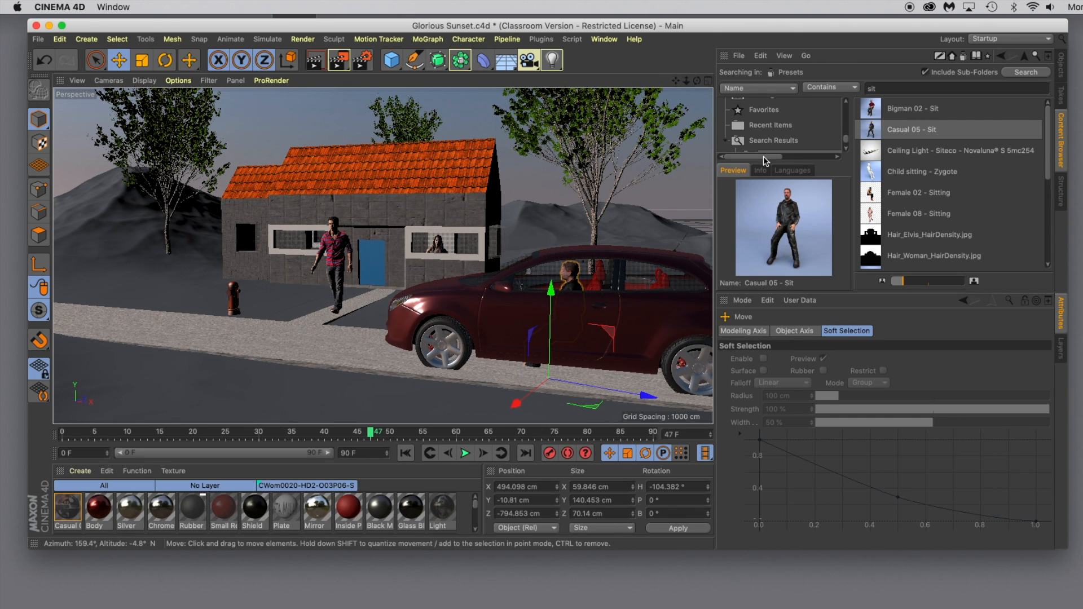
{"action": "left_click", "coordinate": [1061, 67]}
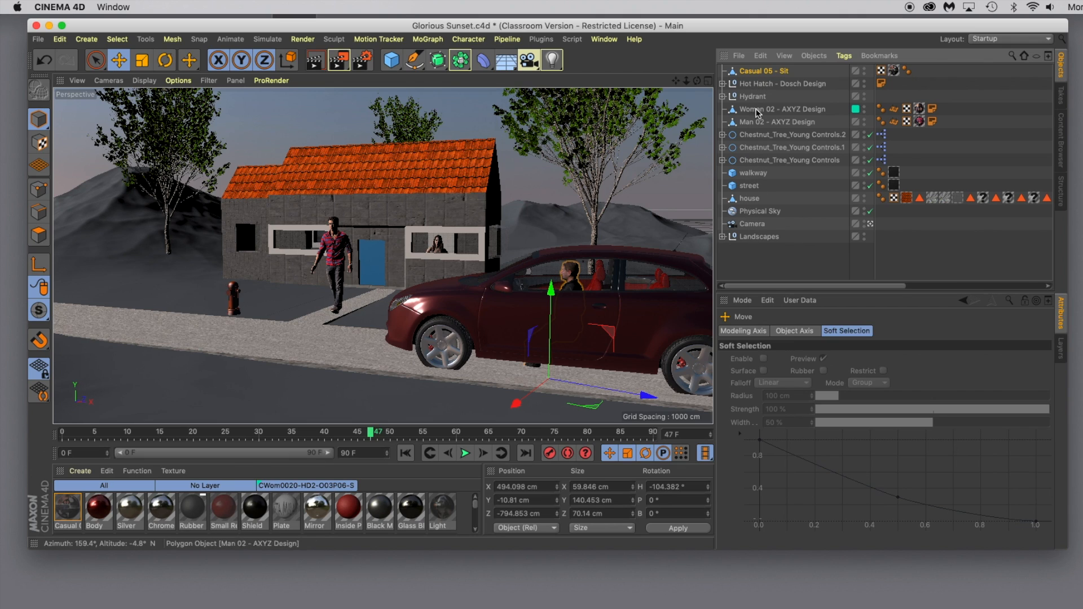
{"action": "left_click", "coordinate": [755, 84]}
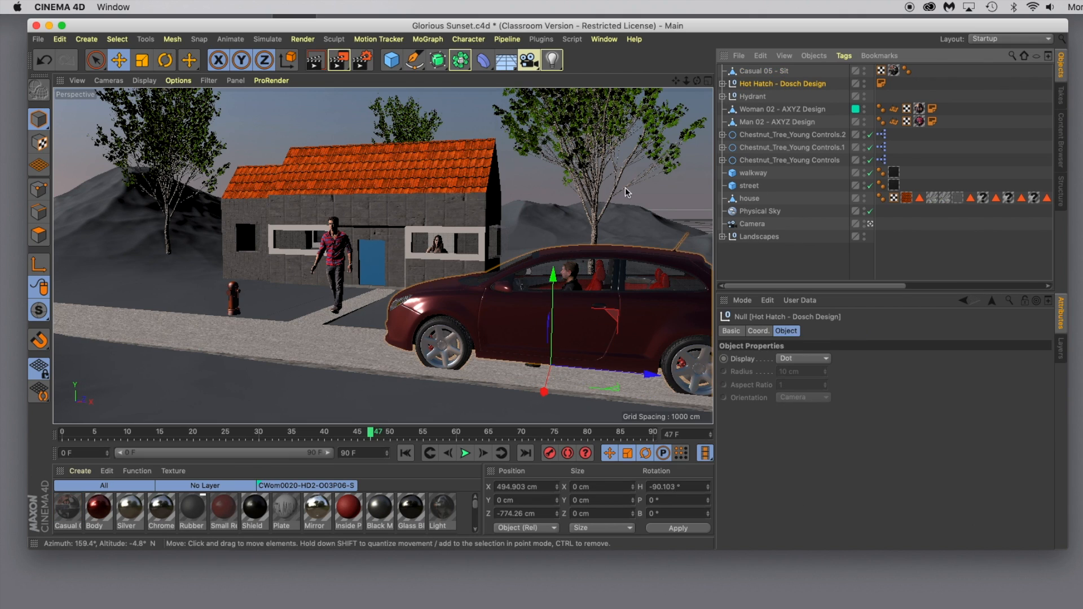
{"action": "left_click_drag", "start_coordinate": [553, 276], "coordinate": [555, 275]}
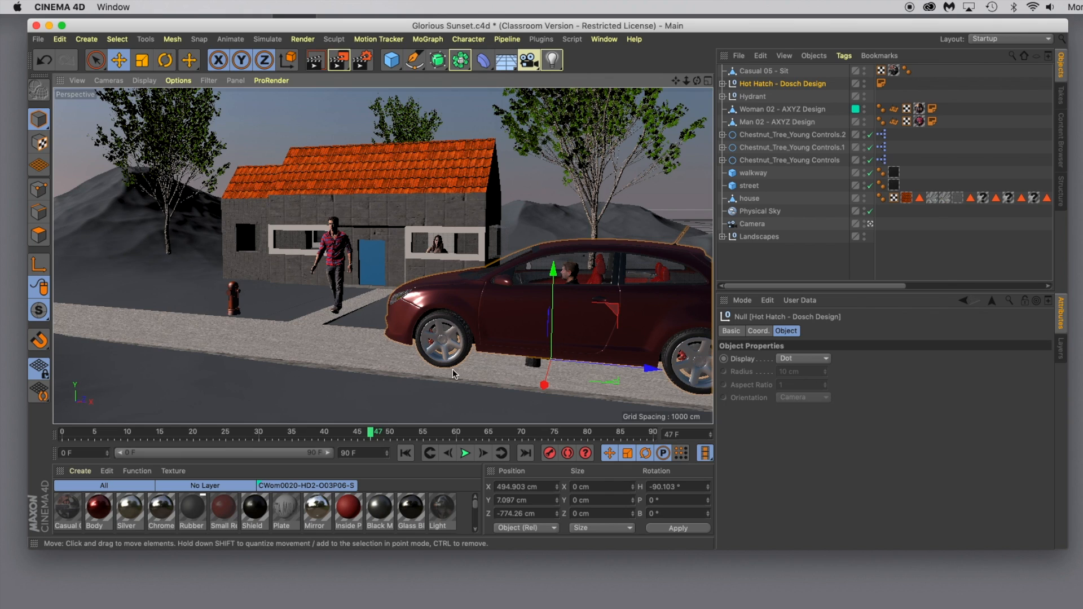
- Reposition the seated man in the car seat at about X 510, Y -1, Z -734 cm
{"action": "left_click", "coordinate": [756, 72]}
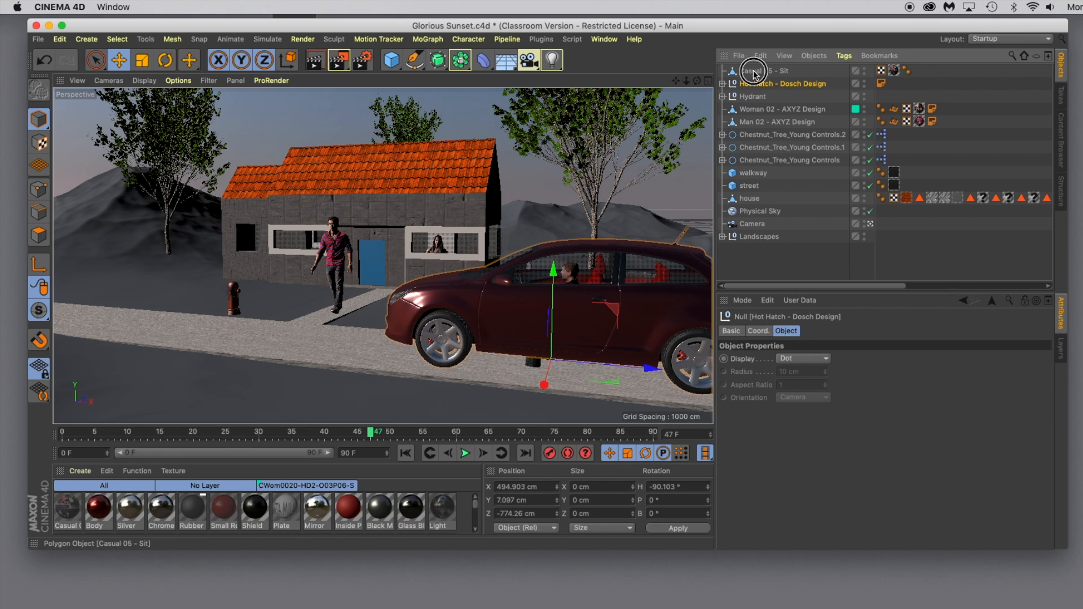
{"action": "left_click_drag", "start_coordinate": [551, 289], "coordinate": [552, 271]}
{"action": "left_click_drag", "start_coordinate": [516, 393], "coordinate": [541, 383]}
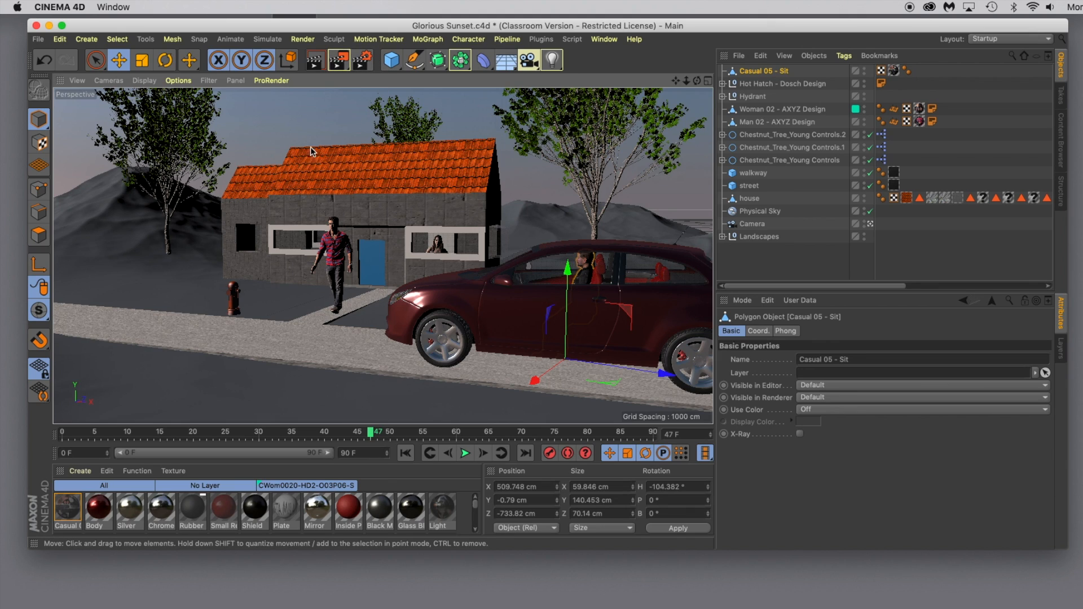
- Add Ambient Occlusion and enable Global Illumination in the render settings, keeping the Standard renderer
{"action": "left_click", "coordinate": [364, 60]}
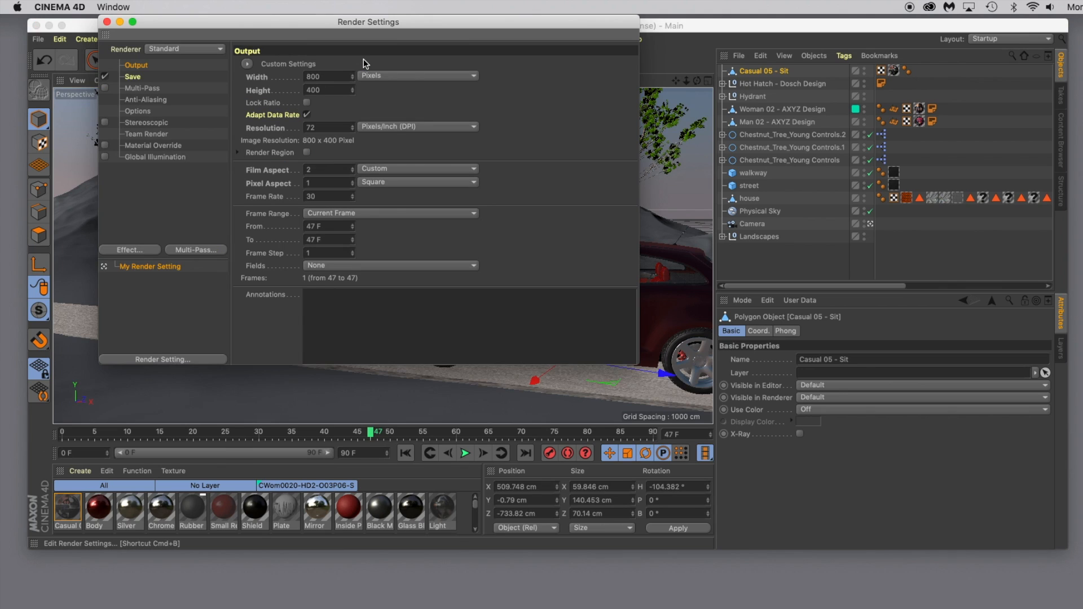
{"action": "left_click", "coordinate": [137, 251]}
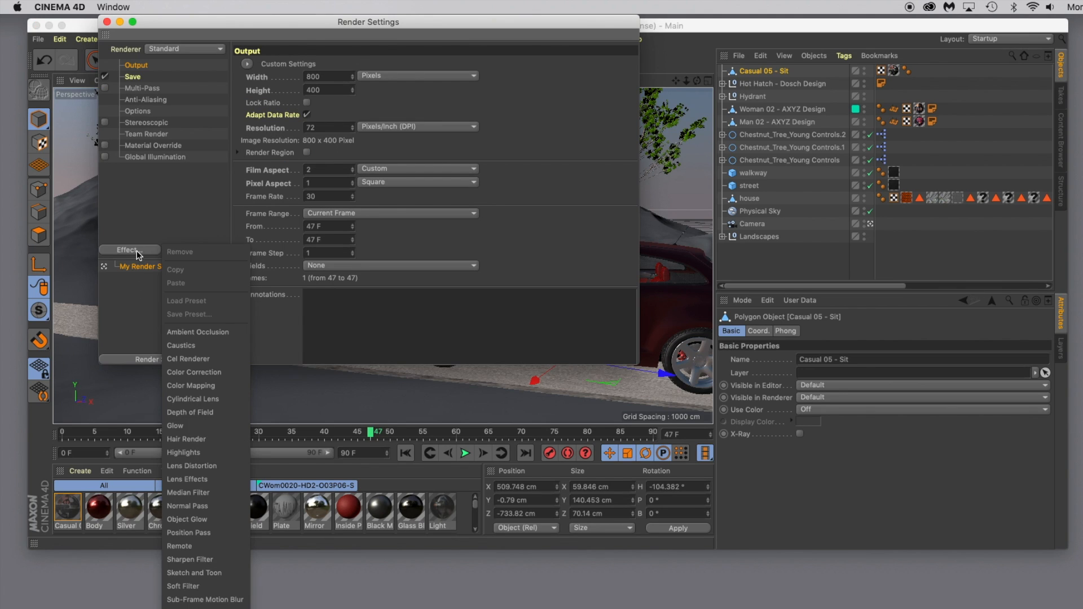
{"action": "left_click", "coordinate": [185, 333]}
{"action": "left_click", "coordinate": [130, 250]}
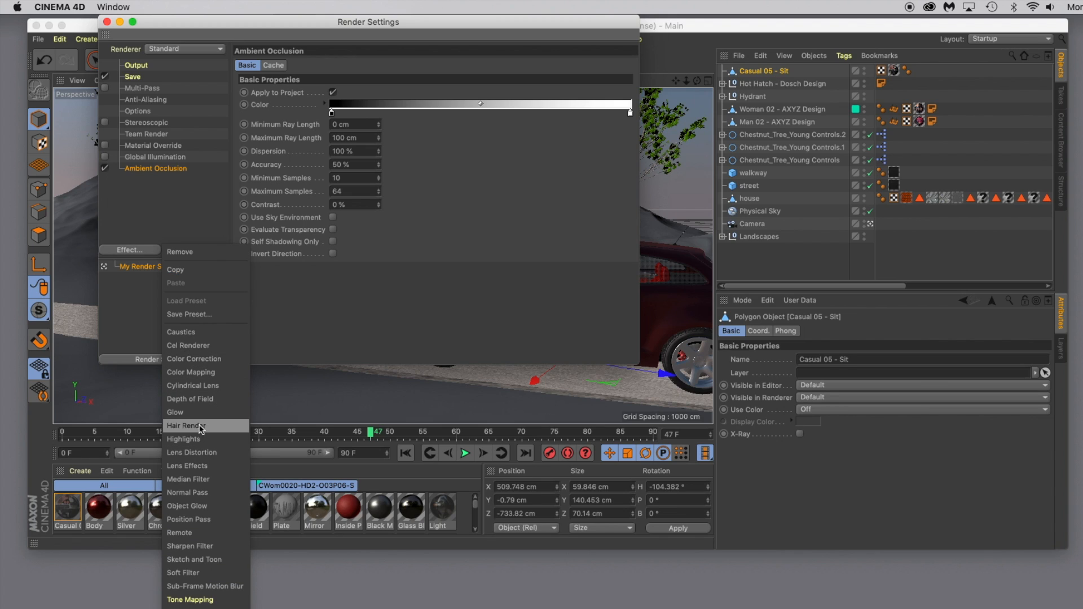
{"action": "left_click", "coordinate": [105, 157]}
{"action": "left_click", "coordinate": [105, 157]}
{"action": "left_click", "coordinate": [164, 49]}
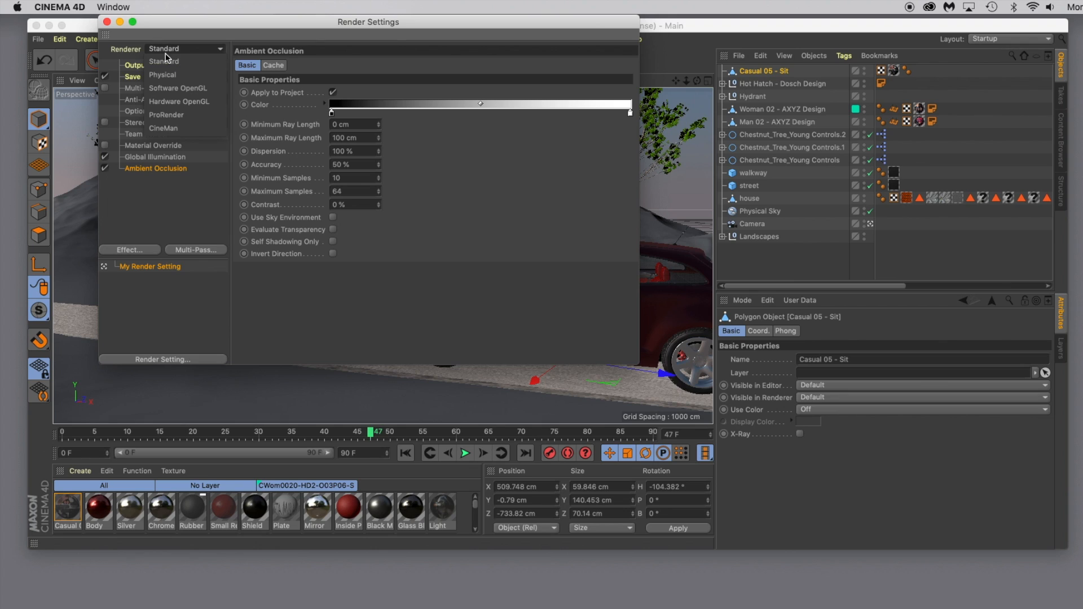
{"action": "left_click", "coordinate": [188, 61]}
- Review the file format options for saving the rendered image and close the render settings
{"action": "left_click", "coordinate": [132, 78]}
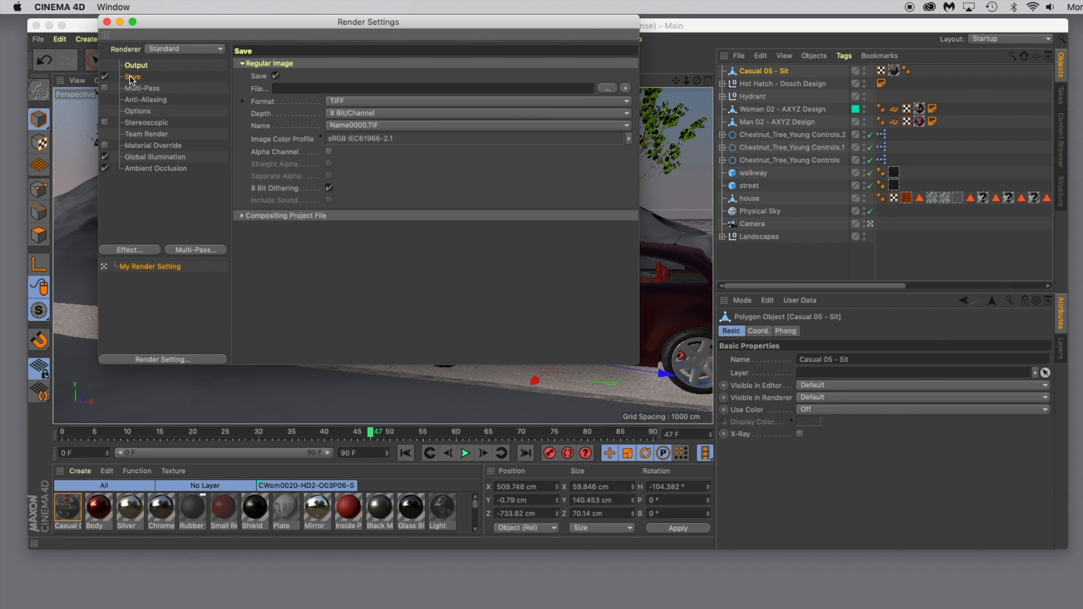
{"action": "left_click", "coordinate": [342, 102]}
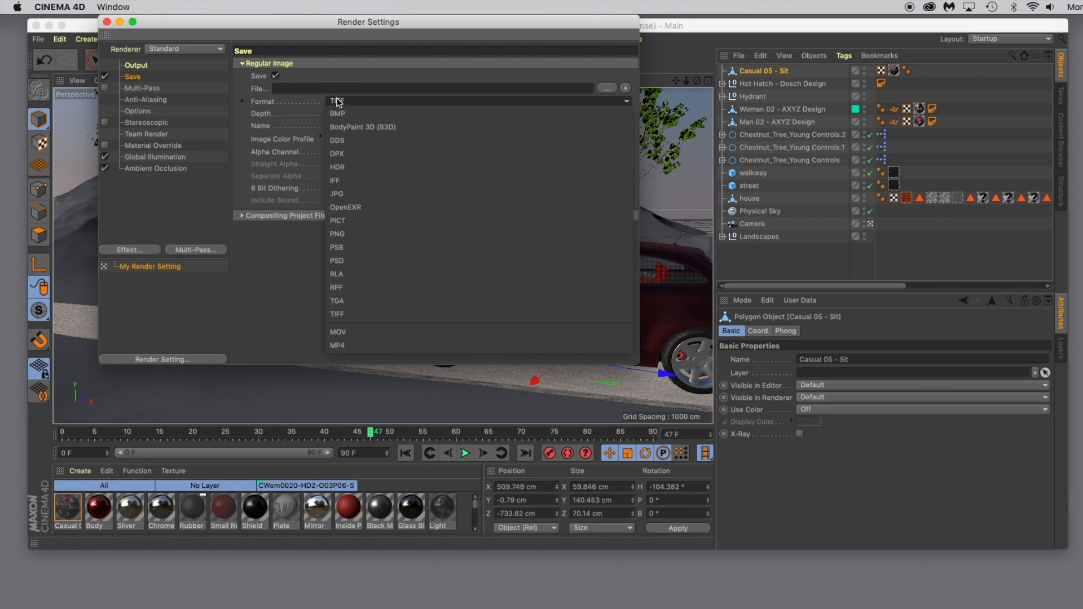
{"action": "left_click", "coordinate": [252, 319]}
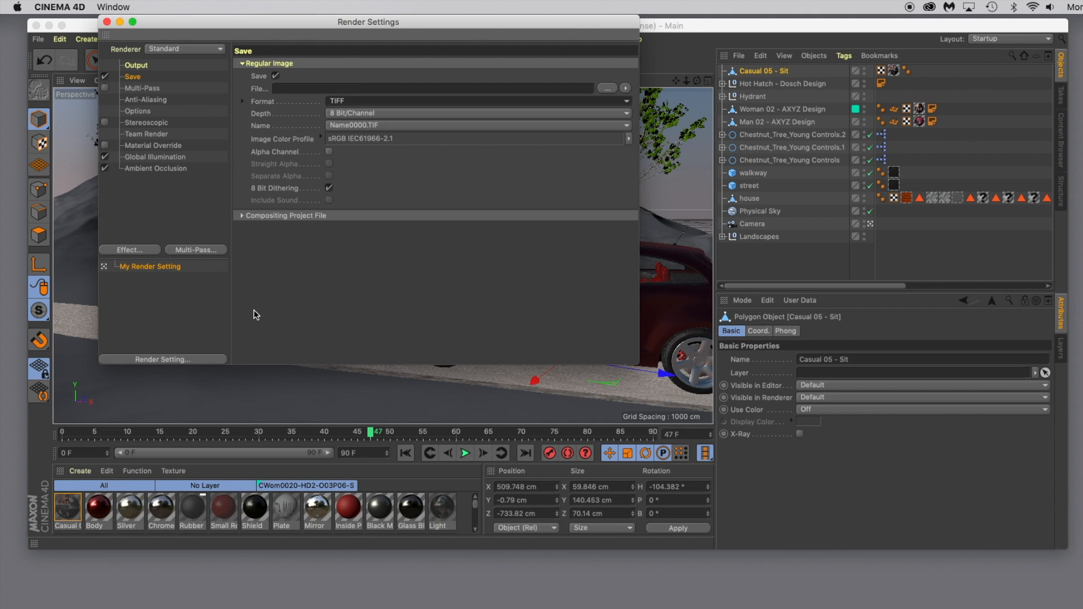
{"action": "left_click", "coordinate": [106, 22]}
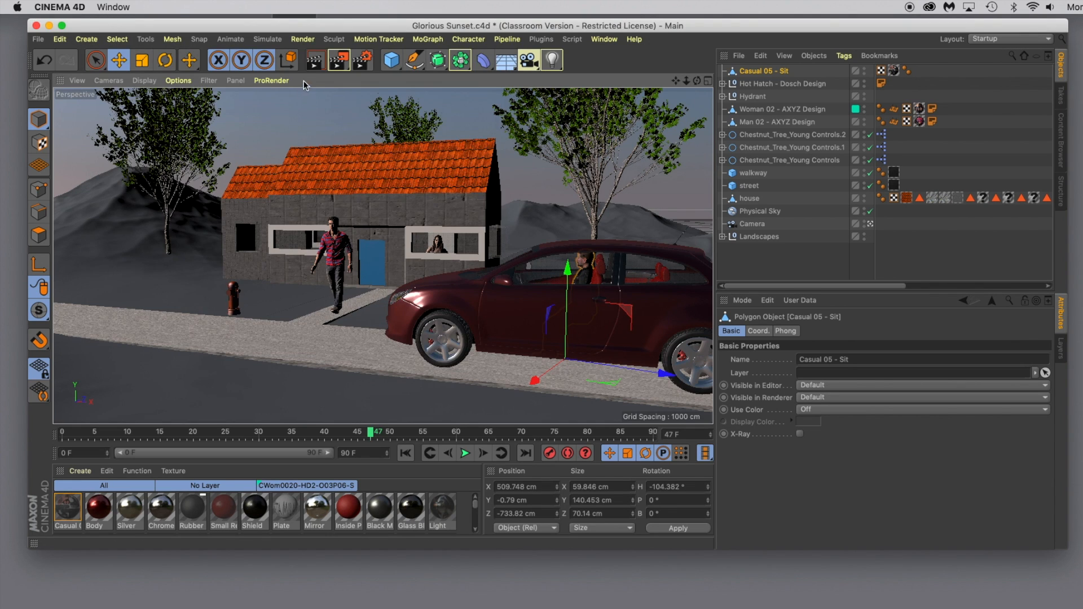
- Render the current frame to the Picture Viewer, continuing past the missing-texture alert, and close the viewer after inspecting the image
{"action": "left_click", "coordinate": [340, 59]}
{"action": "left_click_drag", "start_coordinate": [319, 137], "coordinate": [326, 45]}
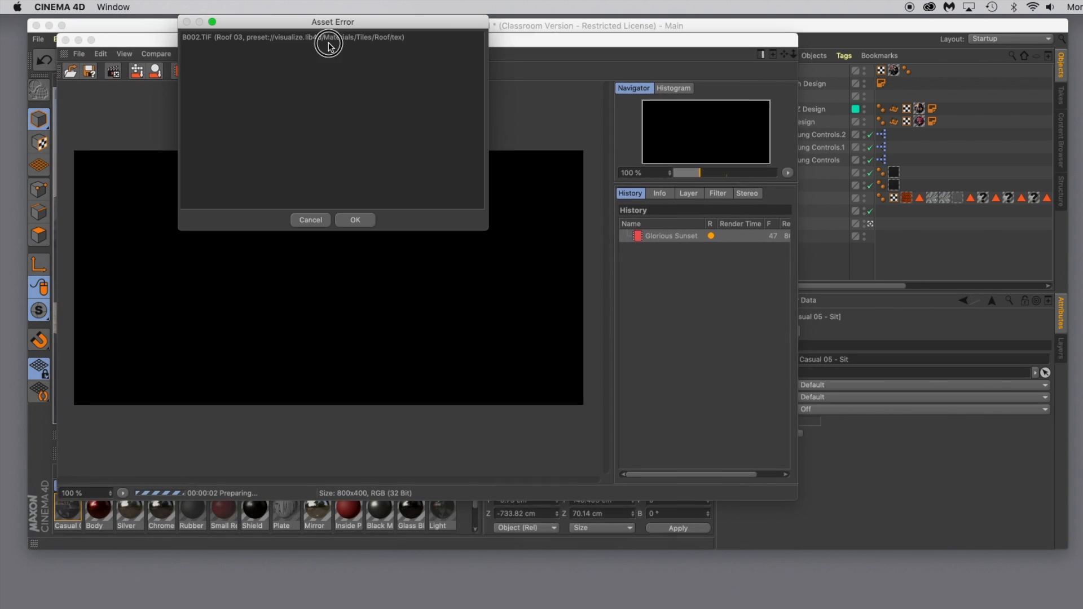
{"action": "left_click", "coordinate": [340, 219]}
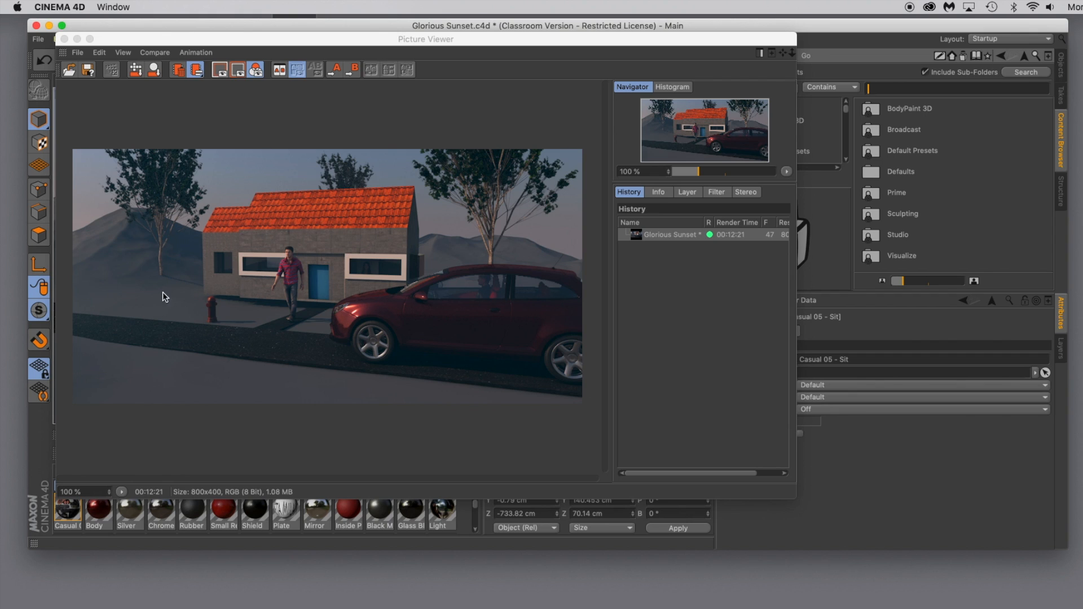
{"action": "left_click", "coordinate": [124, 285]}
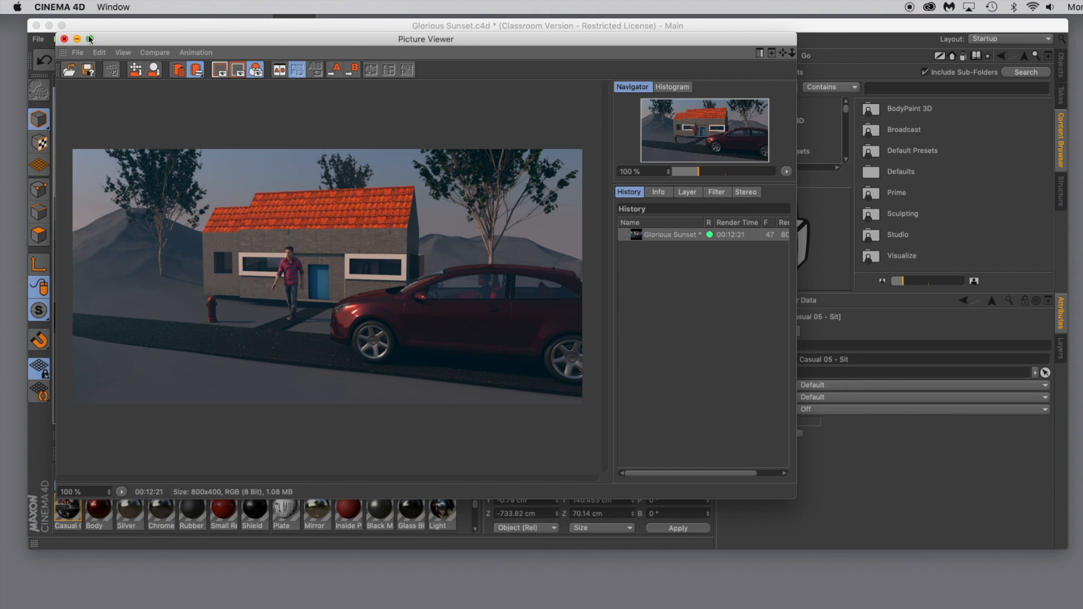
{"action": "left_click", "coordinate": [63, 39]}
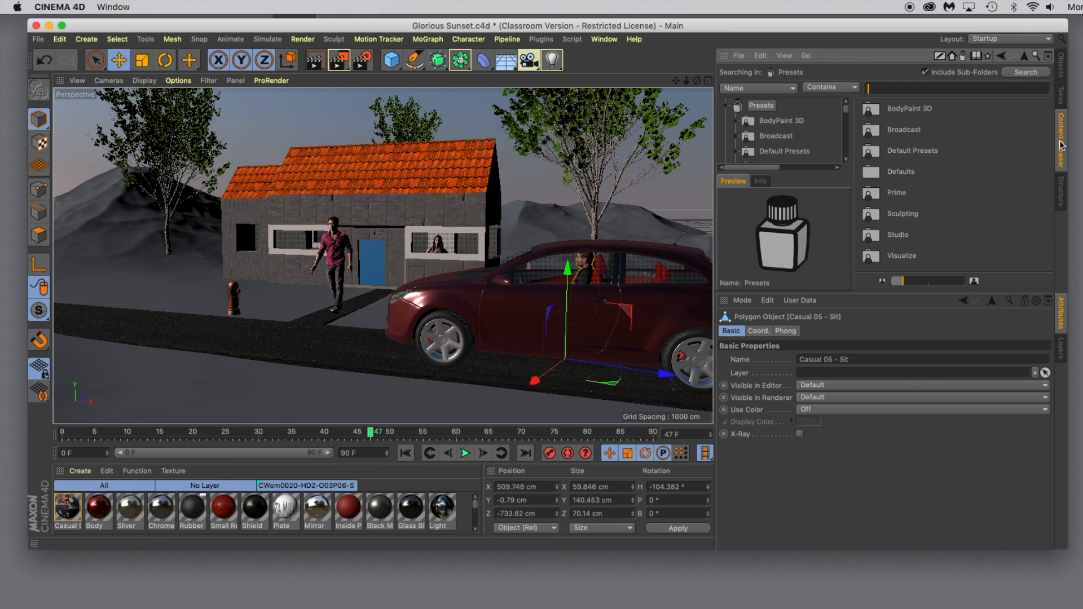
- Add Bush 01 - 0.9 m from the Visualize library's Garden & Exotic plants in front of the house's window
{"action": "double_click", "coordinate": [900, 257]}
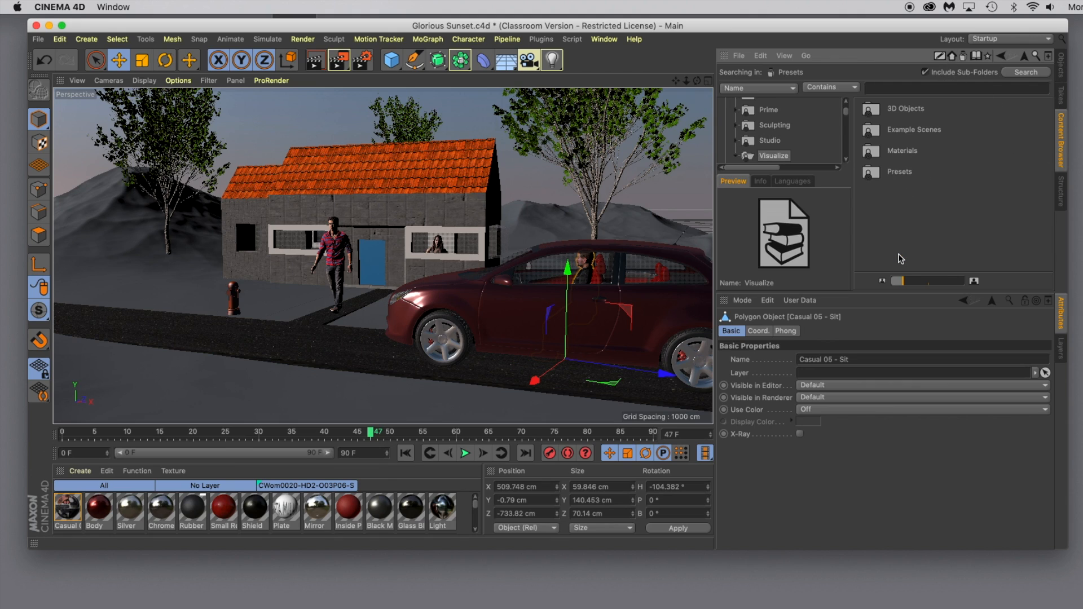
{"action": "double_click", "coordinate": [900, 109]}
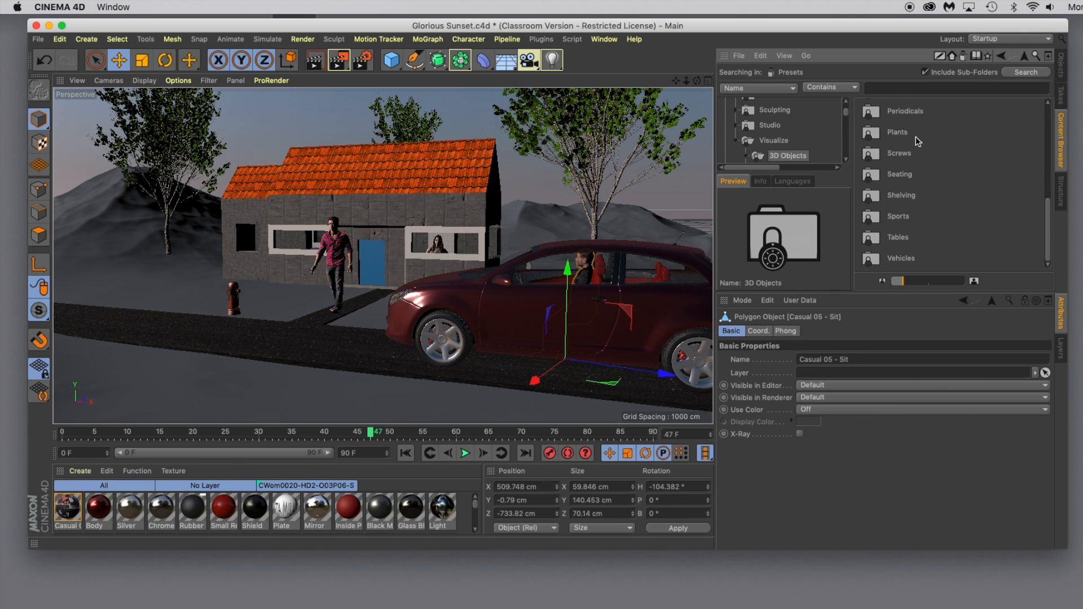
{"action": "double_click", "coordinate": [898, 132]}
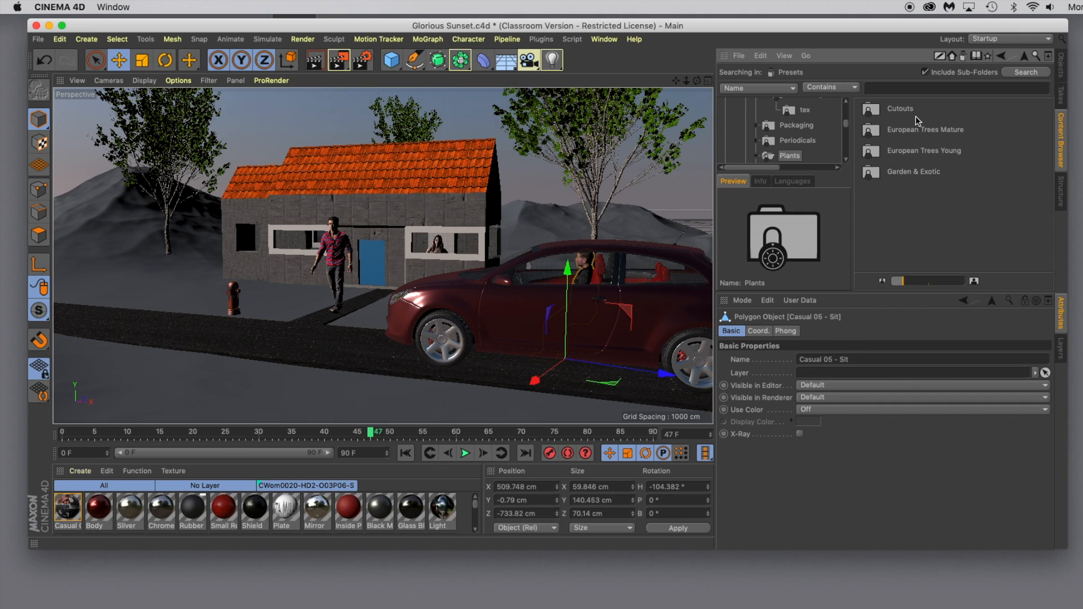
{"action": "double_click", "coordinate": [901, 174]}
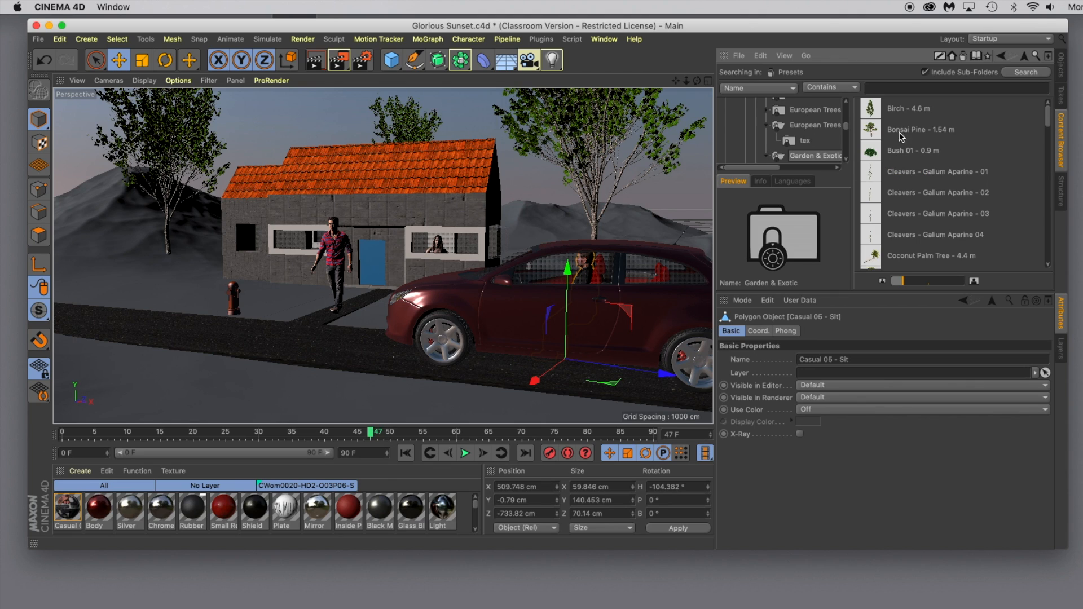
{"action": "scroll", "coordinate": [899, 183], "scroll_direction": "down", "scroll_amount": 5}
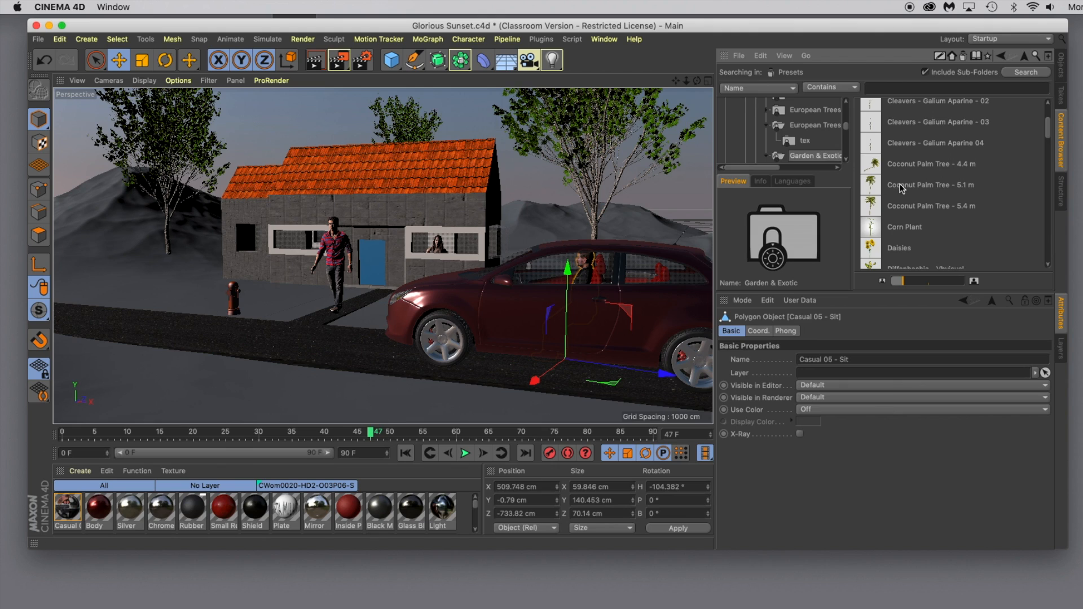
{"action": "scroll", "coordinate": [900, 186], "scroll_direction": "up", "scroll_amount": 6}
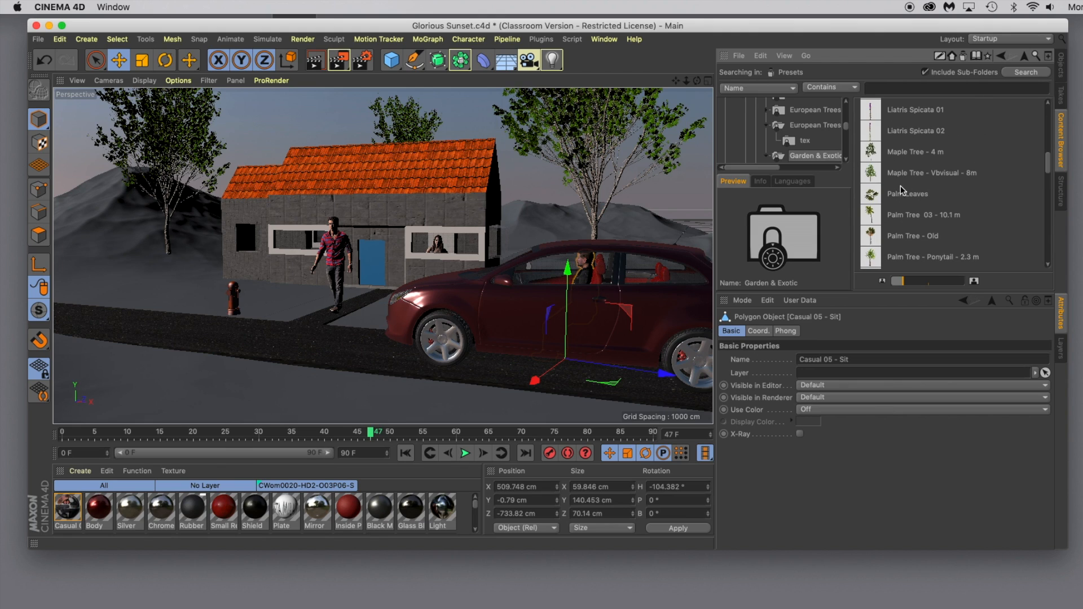
{"action": "scroll", "coordinate": [900, 185], "scroll_direction": "up", "scroll_amount": 4}
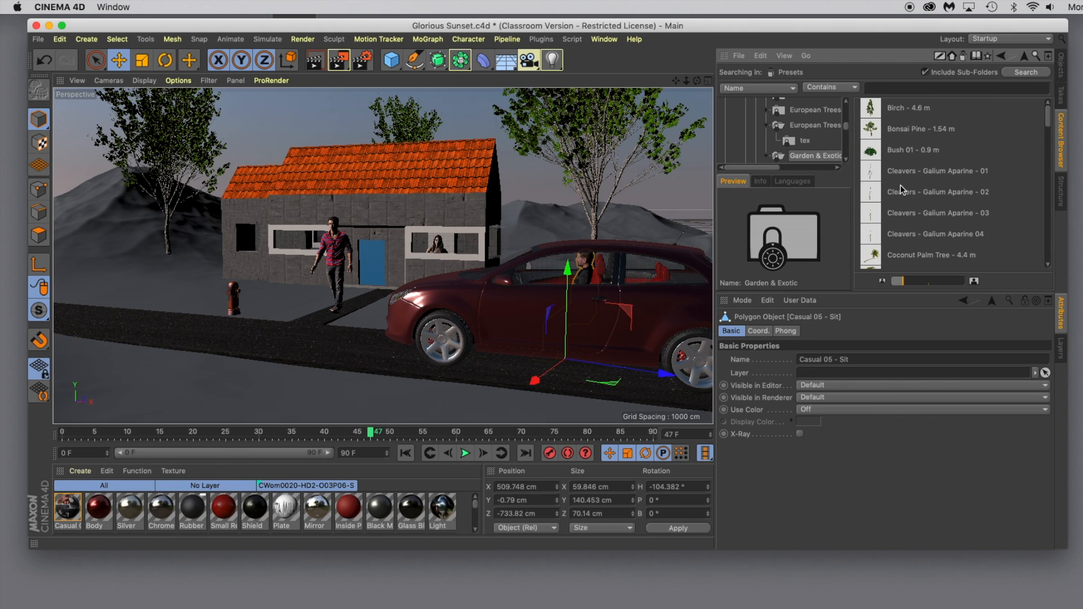
{"action": "left_click_drag", "start_coordinate": [872, 152], "coordinate": [310, 298]}
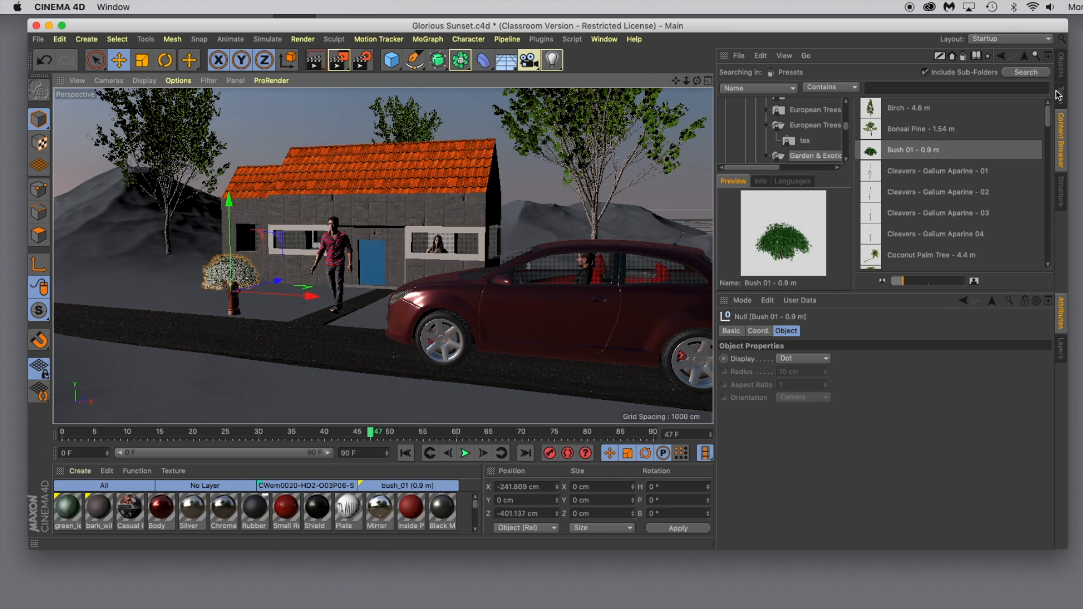
- Lower the house to about Y 103 cm
{"action": "left_click", "coordinate": [1061, 66]}
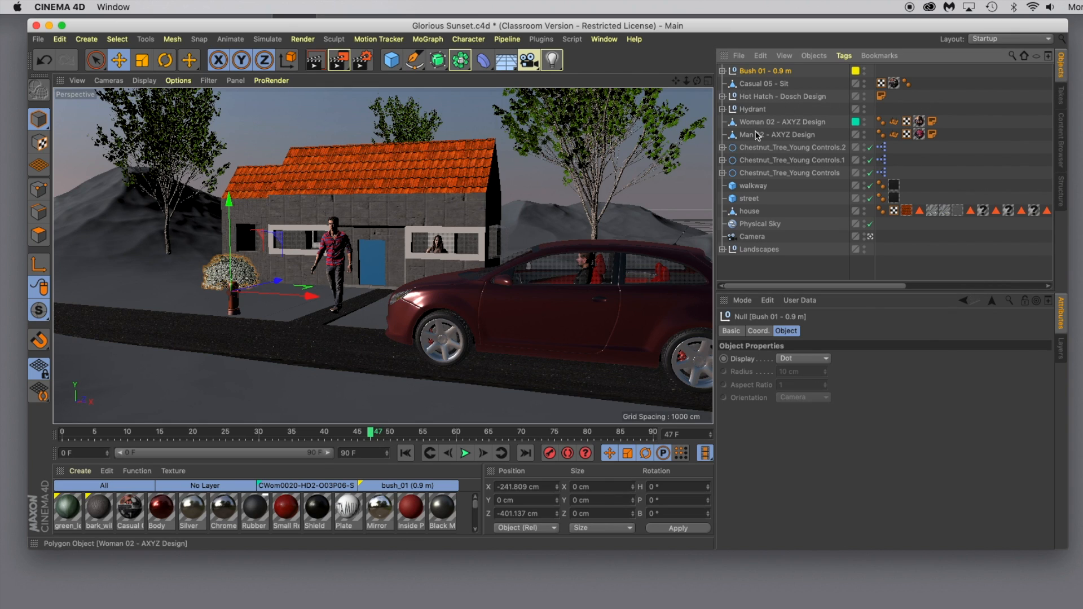
{"action": "left_click", "coordinate": [749, 212]}
{"action": "left_click_drag", "start_coordinate": [386, 147], "coordinate": [384, 158]}
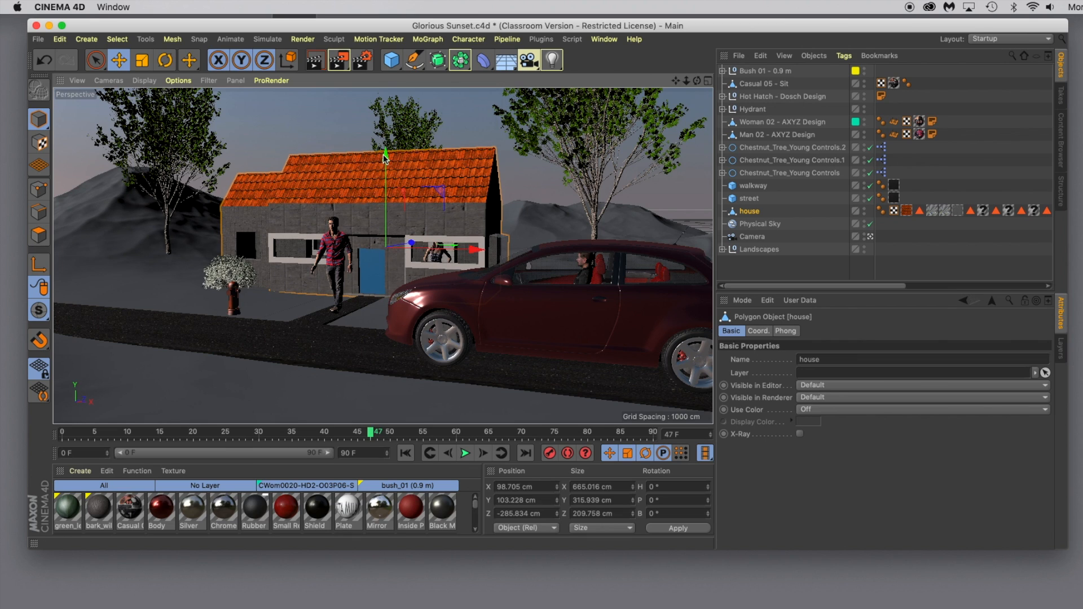
- Move the bush to about Z -397 cm and place a copy beside it at about X -60, Z -472 cm
{"action": "left_click", "coordinate": [756, 72]}
{"action": "left_click_drag", "start_coordinate": [278, 281], "coordinate": [280, 281]}
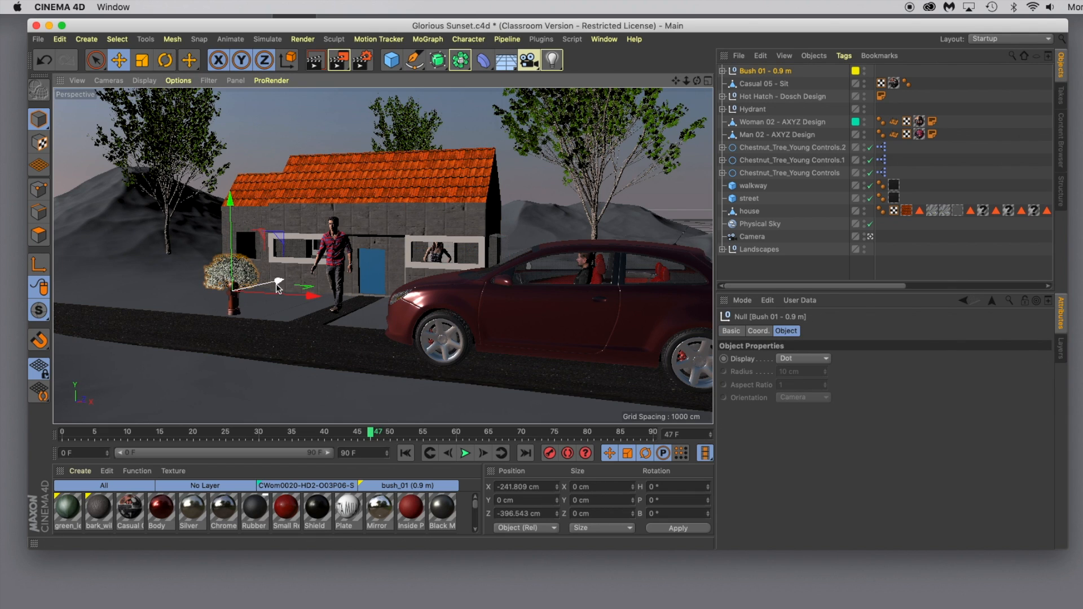
{"action": "left_click_drag", "start_coordinate": [278, 284], "coordinate": [325, 288], "text": "ctrl"}
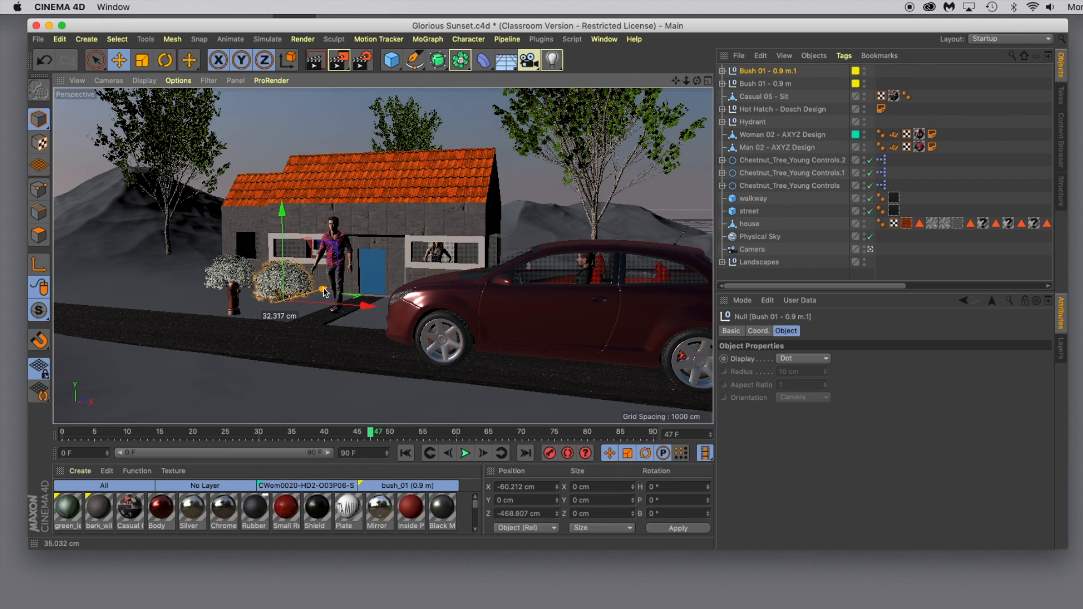
- Scale the copied bush down uniformly and move it to about X -94, Z -457 cm
{"action": "left_click", "coordinate": [142, 60]}
{"action": "left_click_drag", "start_coordinate": [475, 215], "coordinate": [397, 243]}
{"action": "left_click", "coordinate": [119, 60]}
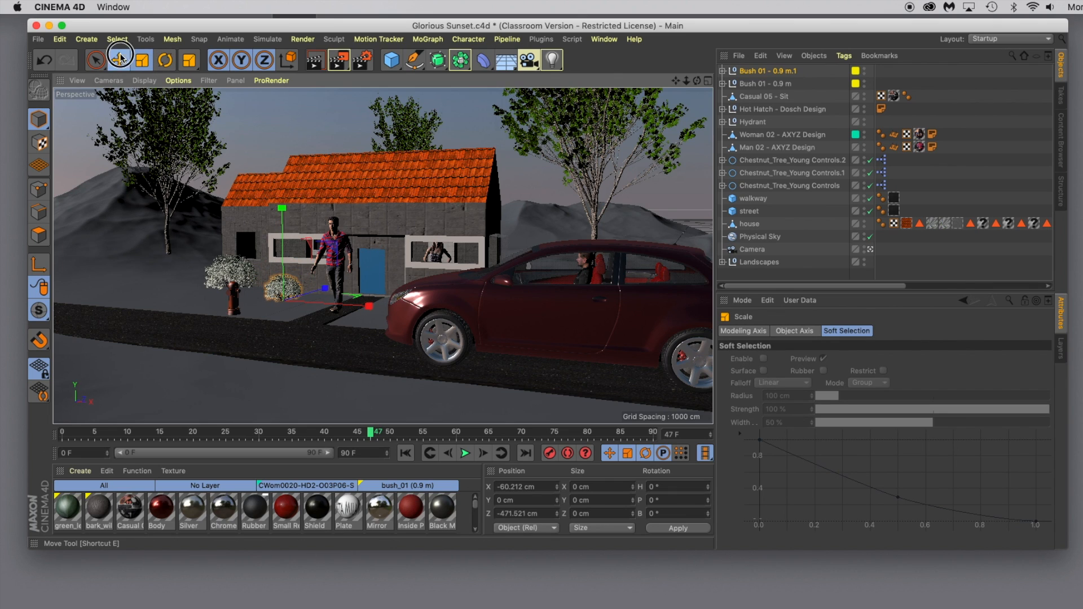
{"action": "left_click_drag", "start_coordinate": [364, 303], "coordinate": [316, 288]}
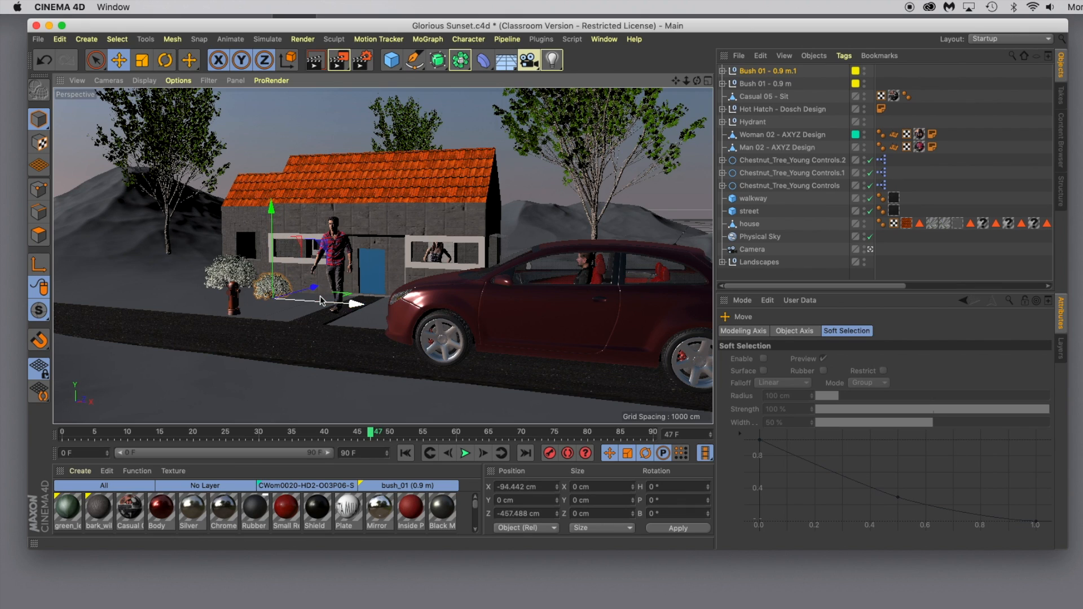
- Duplicate the small bush along X to about X -4 cm and rotate the copy's heading to about -42°
{"action": "left_click_drag", "start_coordinate": [357, 306], "coordinate": [395, 308], "text": "ctrl"}
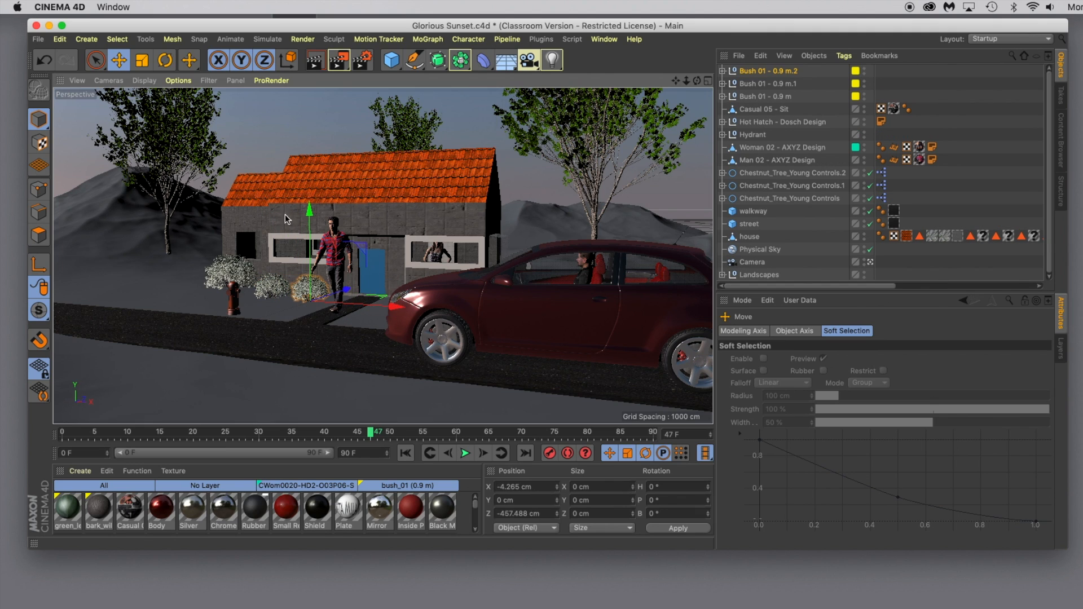
{"action": "left_click", "coordinate": [165, 59]}
{"action": "left_click_drag", "start_coordinate": [332, 309], "coordinate": [261, 309]}
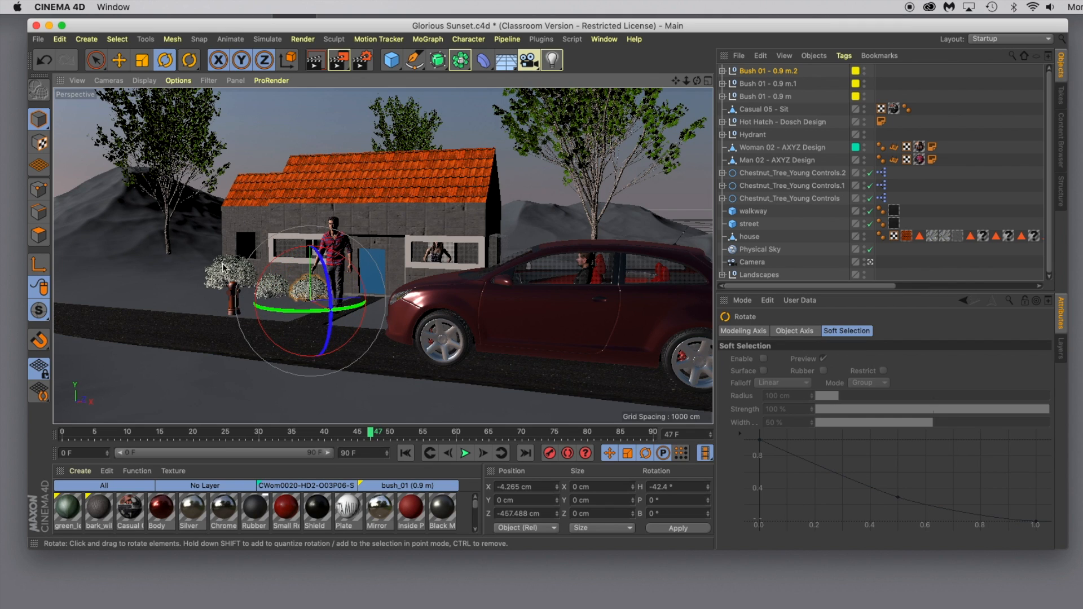
- Move the fire hydrant mesh clear of the bushes, to about X -84 cm, and delete it
{"action": "left_click", "coordinate": [159, 248]}
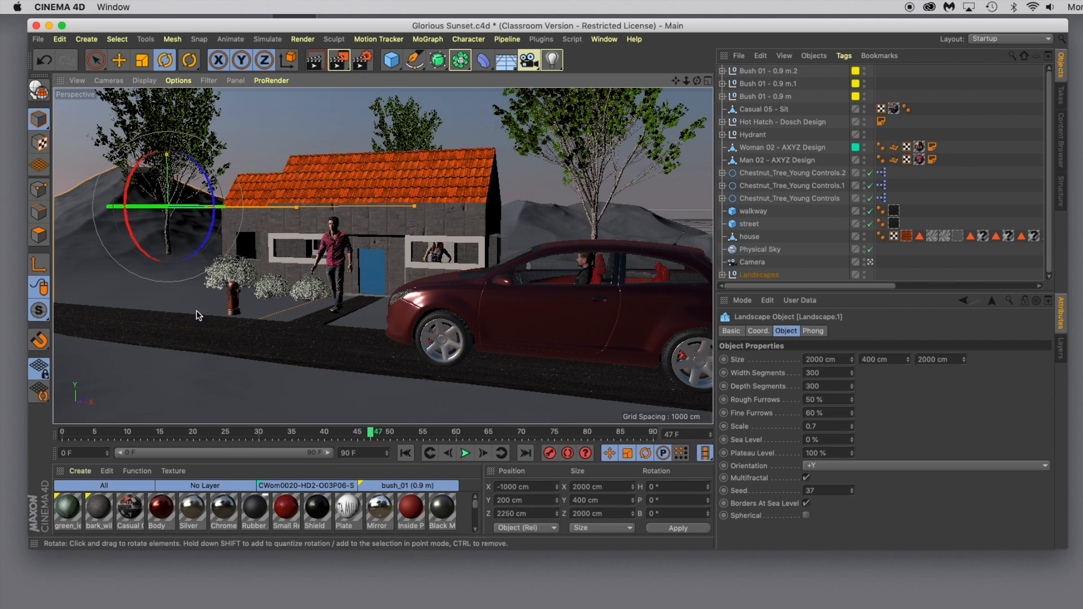
{"action": "left_click", "coordinate": [233, 303]}
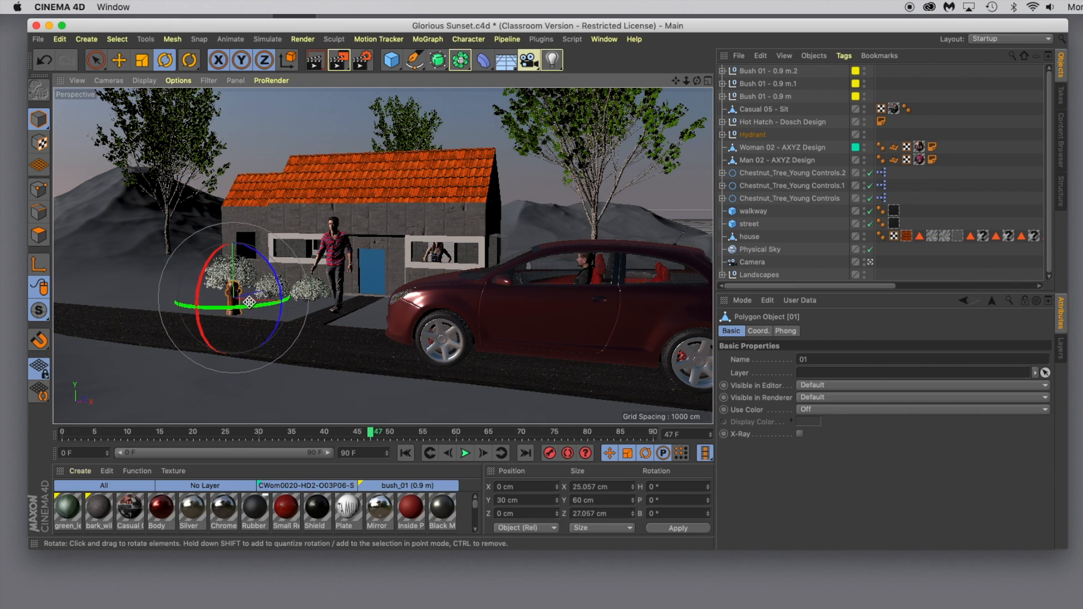
{"action": "left_click", "coordinate": [118, 60]}
{"action": "left_click_drag", "start_coordinate": [304, 299], "coordinate": [270, 300]}
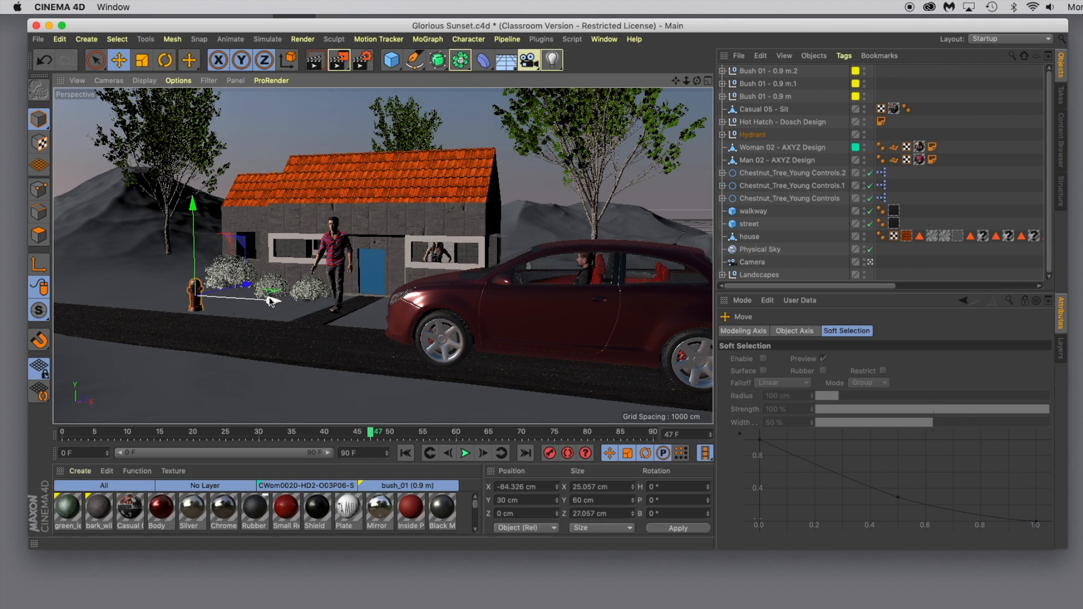
{"action": "left_click", "coordinate": [272, 302]}
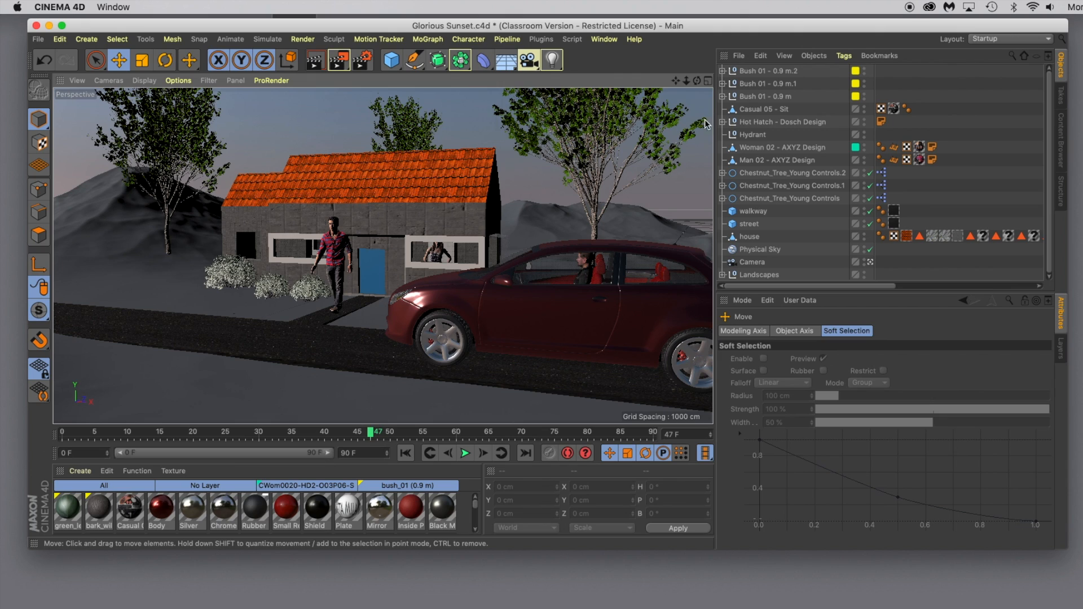
- Duplicate the leaves of the largest bush by the house and place the copy in the foreground at about X 366, Z -669 cm
{"action": "left_click", "coordinate": [217, 276]}
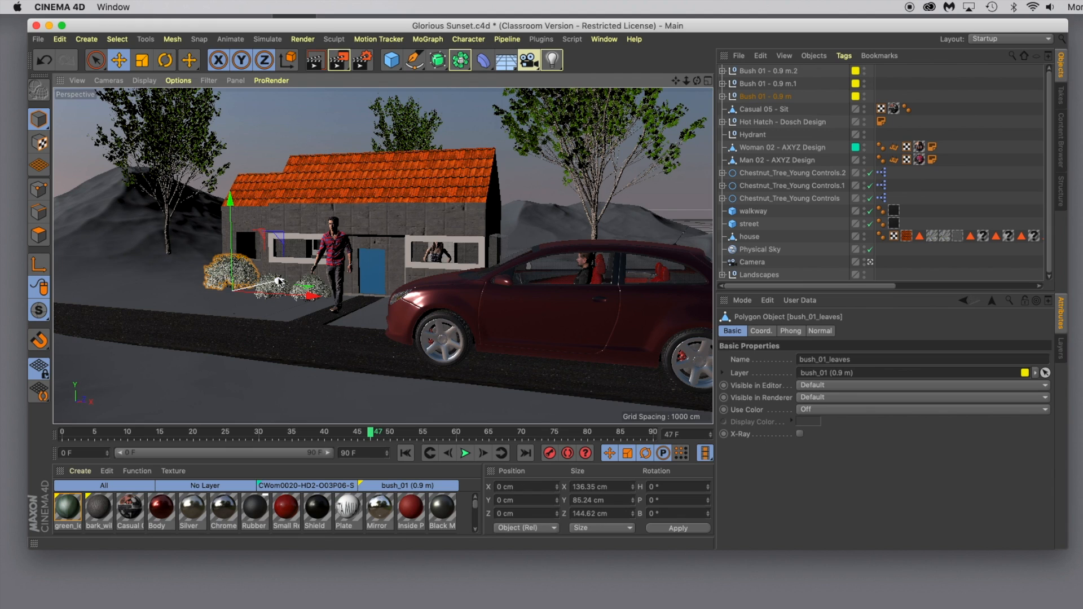
{"action": "left_click_drag", "start_coordinate": [280, 280], "coordinate": [312, 394], "text": "ctrl"}
{"action": "left_click_drag", "start_coordinate": [284, 339], "coordinate": [195, 396]}
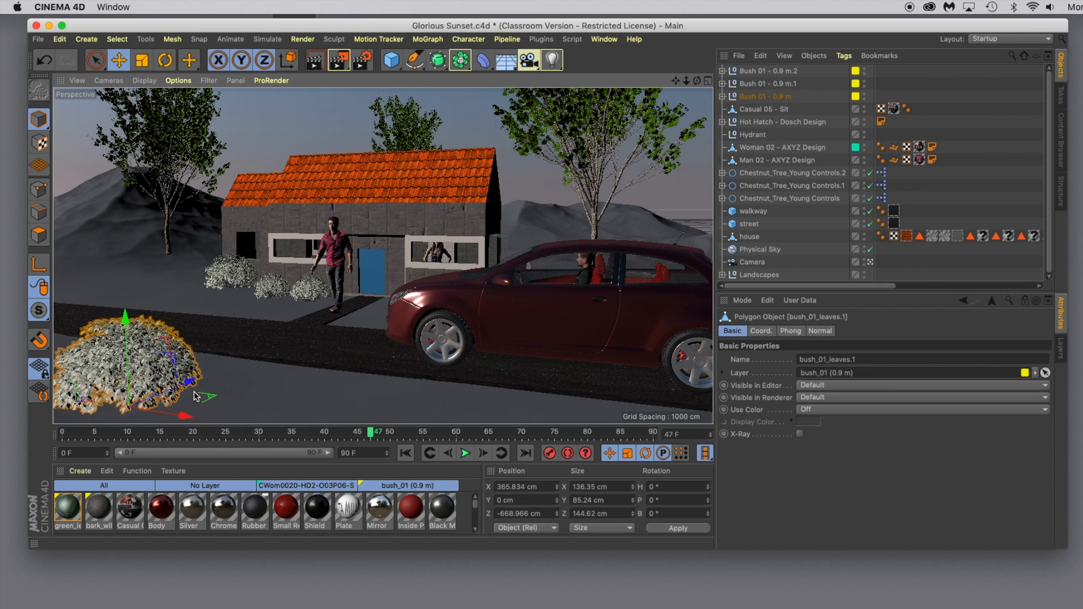
- Scale the foreground bush up uniformly to about 199 × 124 × 211 cm and move it along Z to about -755 cm
{"action": "left_click", "coordinate": [142, 60]}
{"action": "left_click_drag", "start_coordinate": [279, 230], "coordinate": [433, 202]}
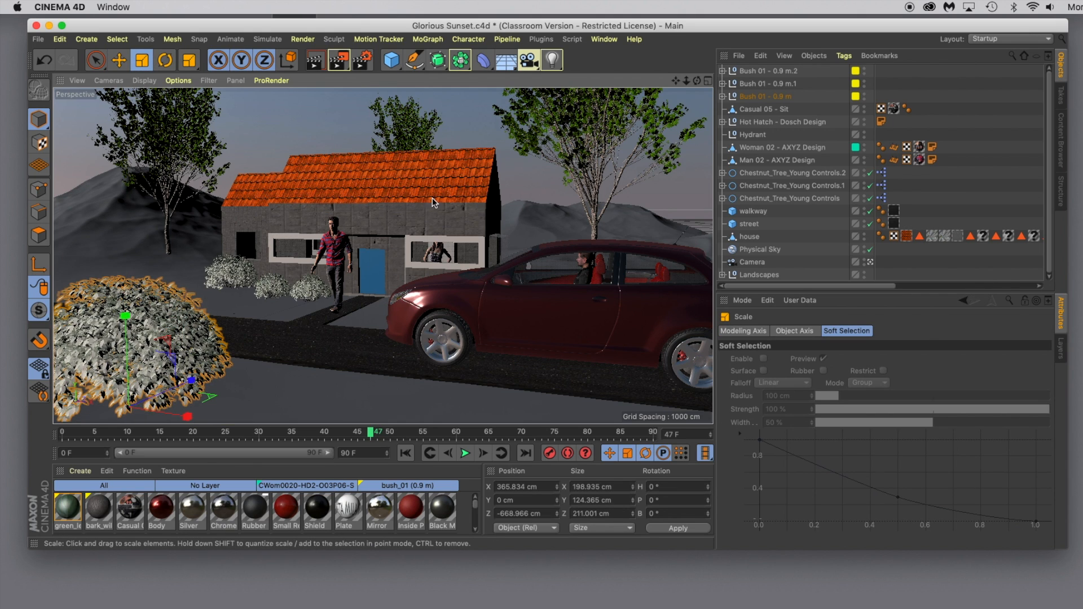
{"action": "key", "text": "e"}
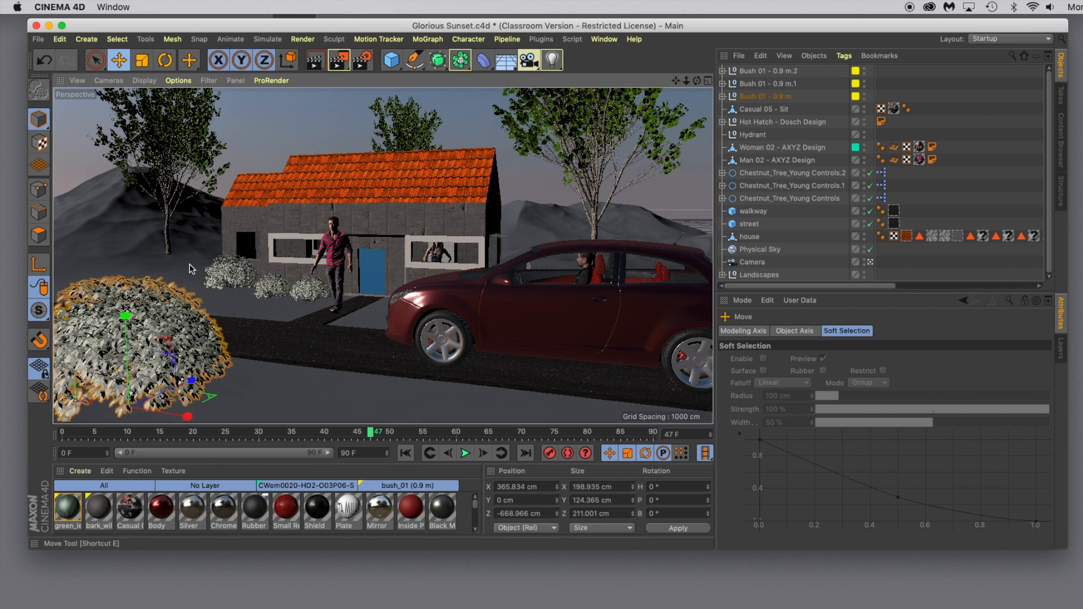
{"action": "left_click_drag", "start_coordinate": [192, 395], "coordinate": [151, 413]}
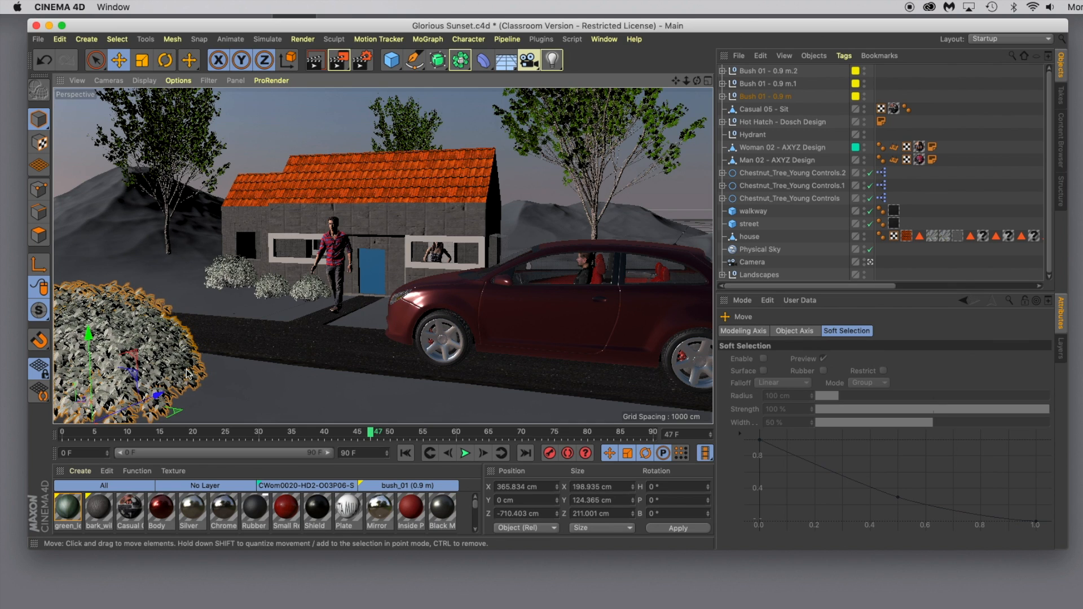
{"action": "left_click_drag", "start_coordinate": [160, 396], "coordinate": [120, 416]}
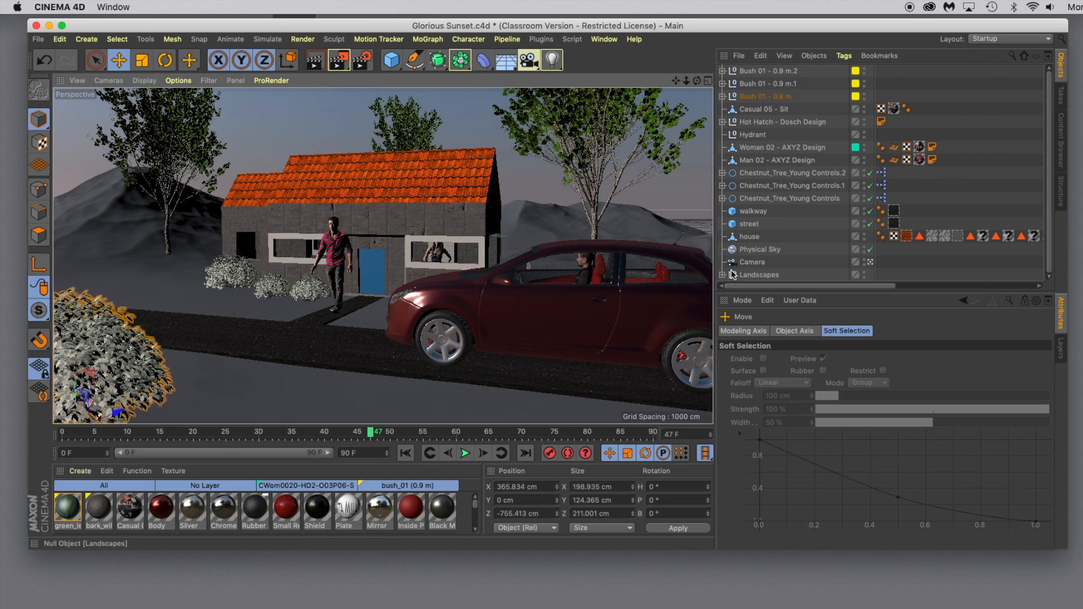
- Lower the woman in the house window to about Y -47 cm
{"action": "left_click", "coordinate": [758, 149]}
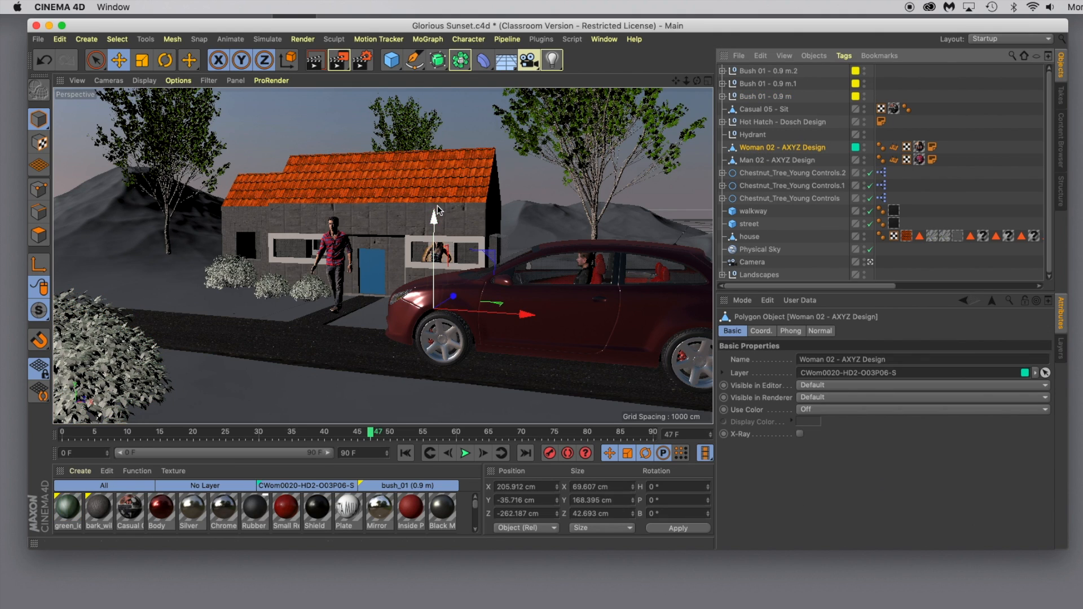
{"action": "mouse_move", "coordinate": [434, 217]}
{"action": "left_mouse_down"}
{"action": "mouse_move", "coordinate": [438, 252]}
{"action": "mouse_move", "coordinate": [431, 221]}
{"action": "left_mouse_up"}
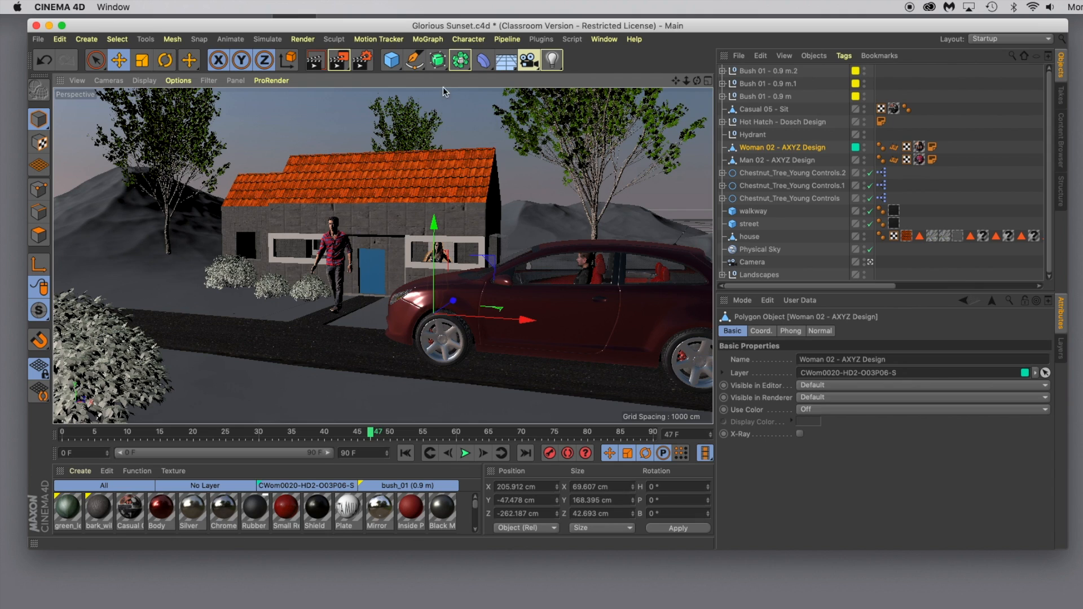
- Add an omni light to the scene and move it to about X 113, Z 406 cm
{"action": "left_click", "coordinate": [554, 59]}
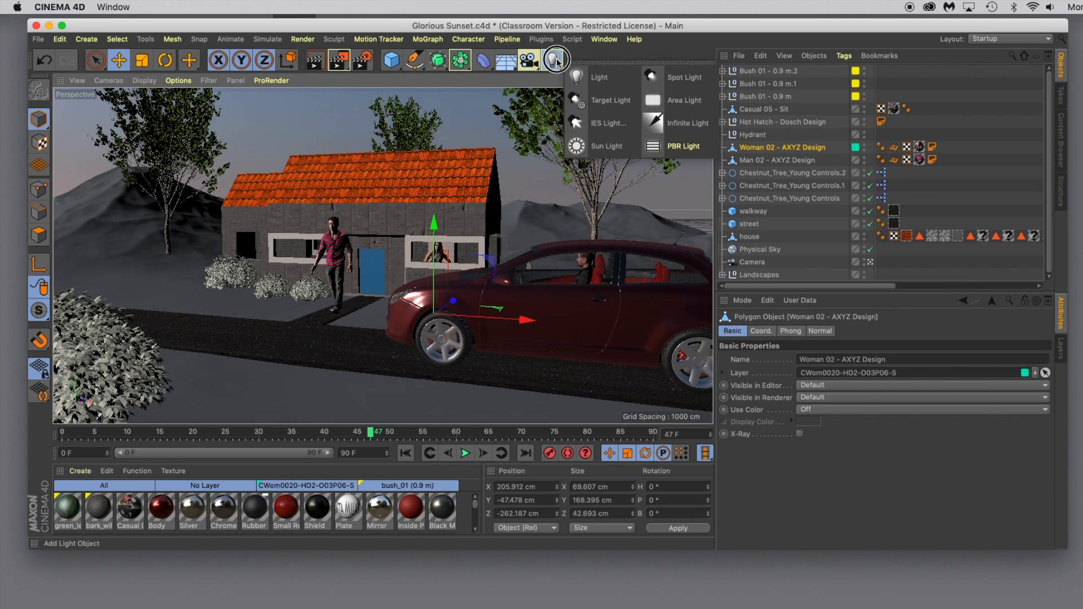
{"action": "left_click", "coordinate": [586, 80]}
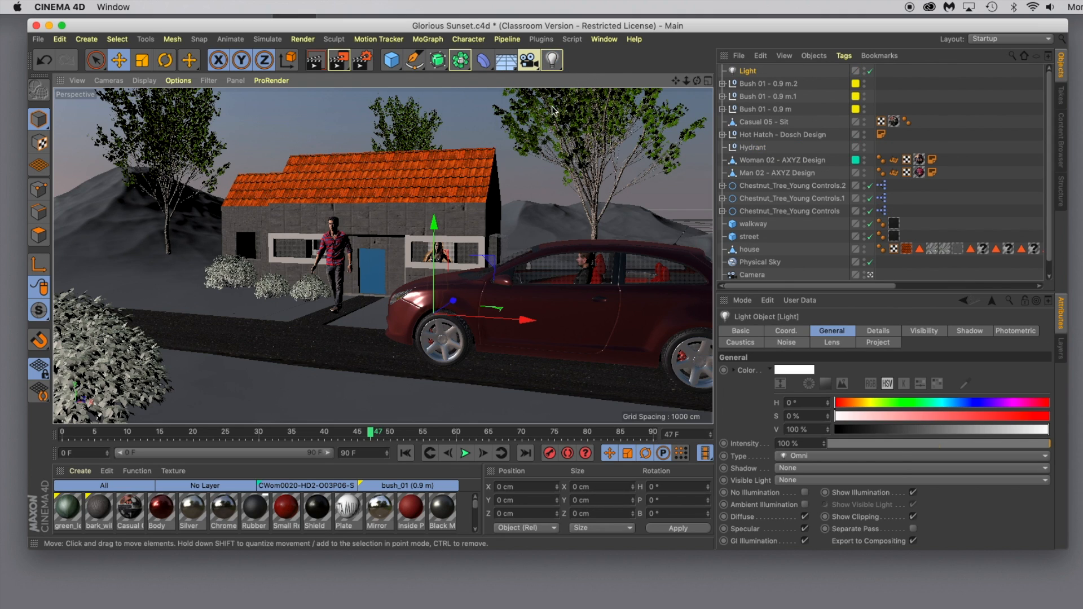
{"action": "left_click_drag", "start_coordinate": [439, 199], "coordinate": [393, 162]}
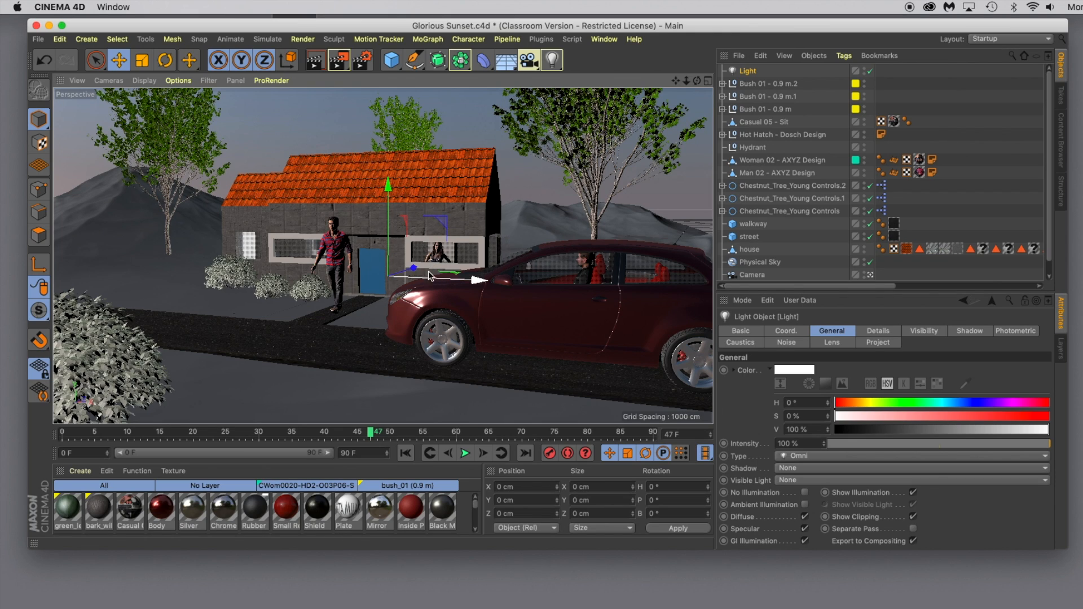
{"action": "left_click_drag", "start_coordinate": [474, 279], "coordinate": [522, 282]}
{"action": "left_click_drag", "start_coordinate": [449, 272], "coordinate": [475, 253]}
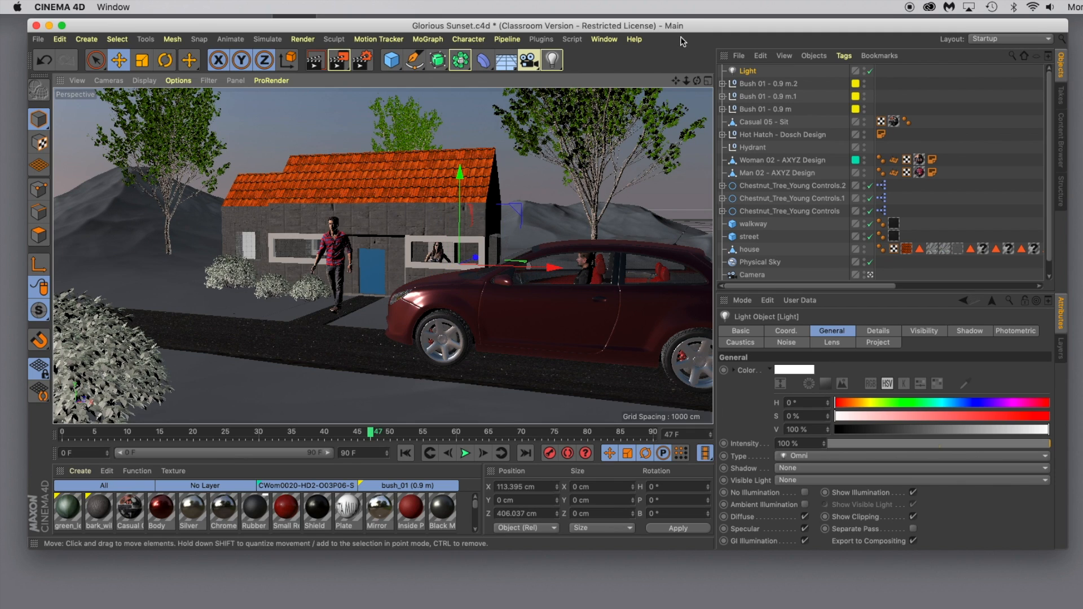
- Reposition the omni light beside the woman in the house window, at about X 193, Y 86, Z -239 cm
{"action": "left_click", "coordinate": [709, 82]}
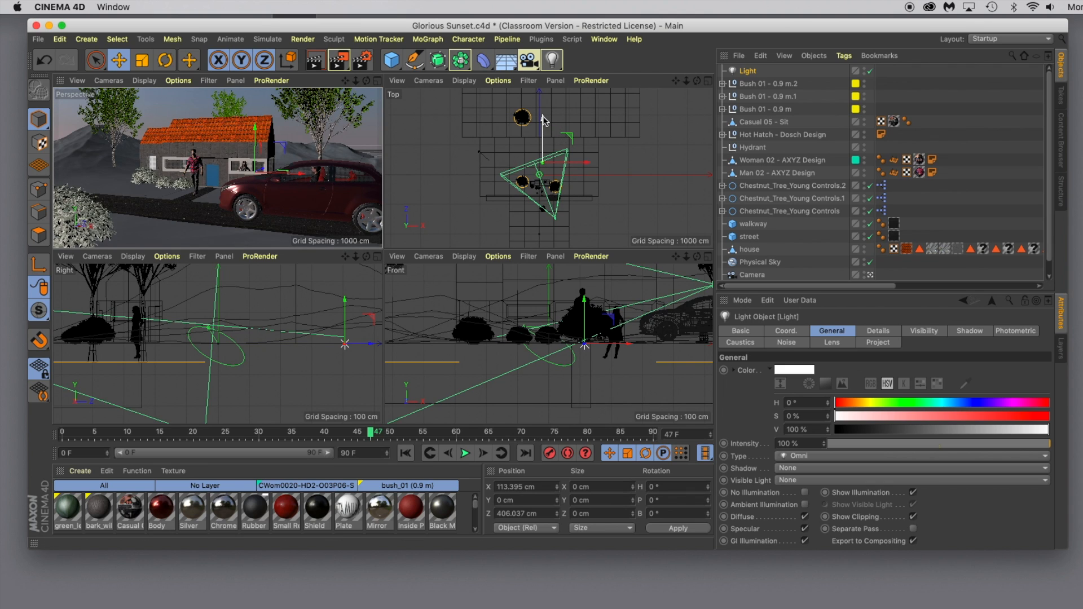
{"action": "left_click_drag", "start_coordinate": [544, 120], "coordinate": [524, 141]}
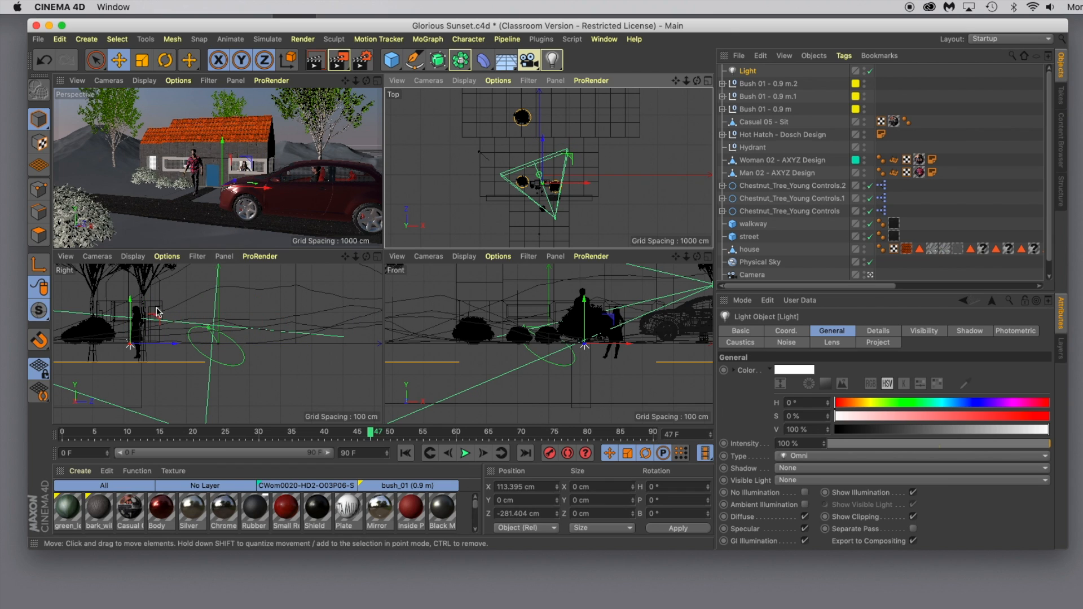
{"action": "left_click_drag", "start_coordinate": [130, 300], "coordinate": [137, 274]}
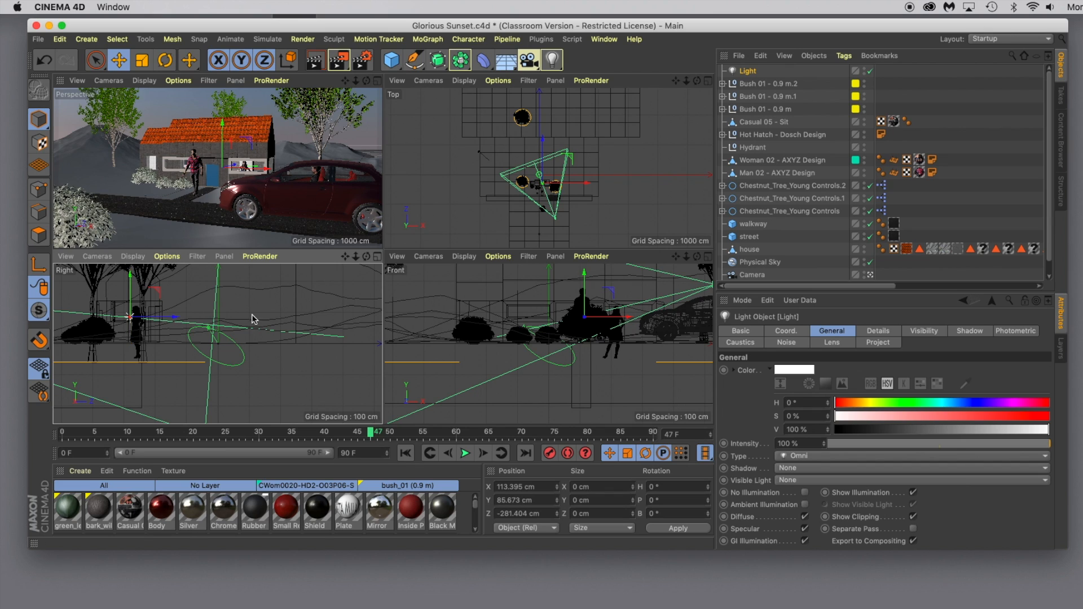
{"action": "left_click_drag", "start_coordinate": [627, 317], "coordinate": [652, 316]}
{"action": "mouse_move", "coordinate": [172, 318]}
{"action": "left_mouse_down"}
{"action": "mouse_move", "coordinate": [195, 316]}
{"action": "mouse_move", "coordinate": [186, 317]}
{"action": "left_mouse_up"}
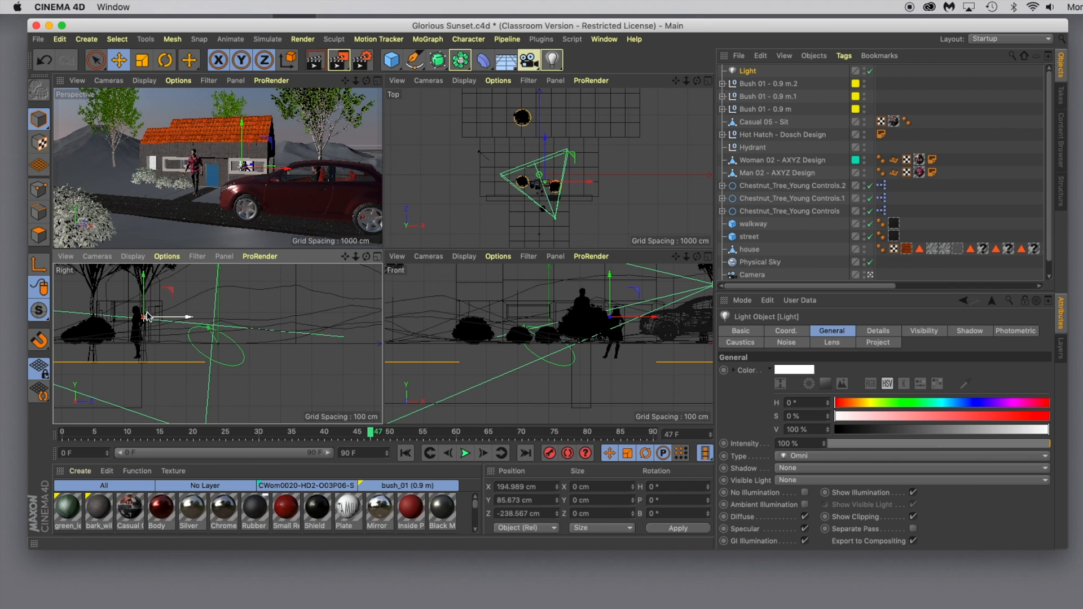
{"action": "left_click", "coordinate": [375, 81]}
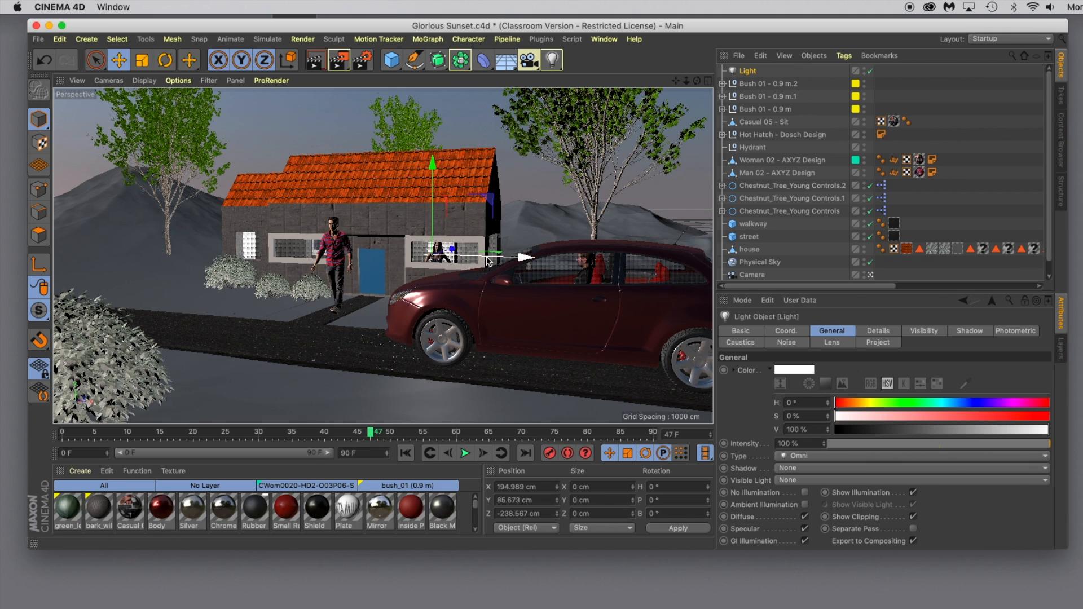
{"action": "left_click_drag", "start_coordinate": [530, 265], "coordinate": [527, 259]}
{"action": "left_click", "coordinate": [364, 60]}
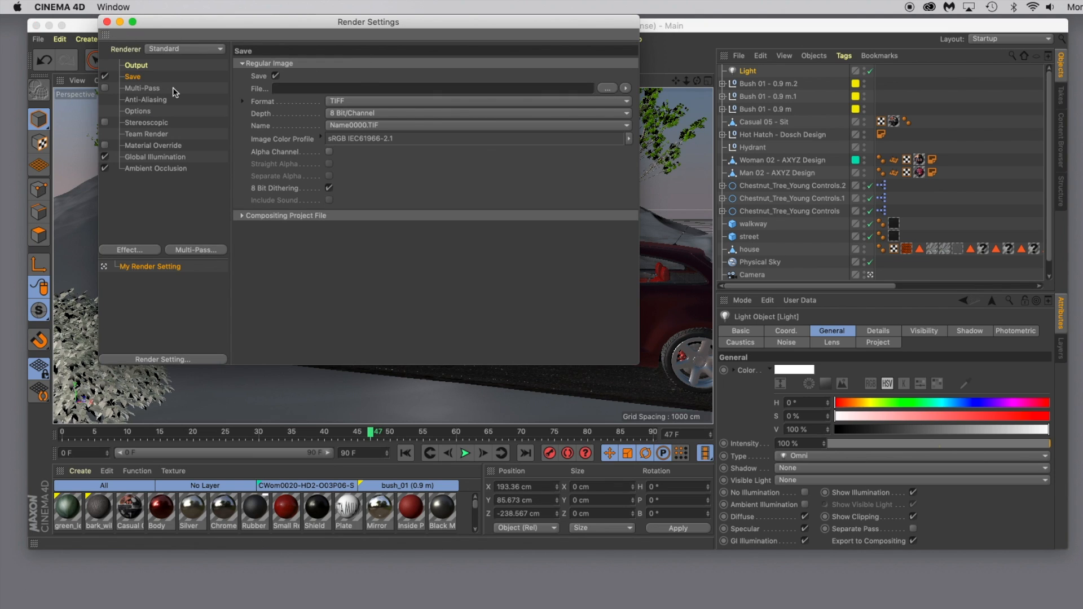
{"action": "left_click", "coordinate": [107, 22]}
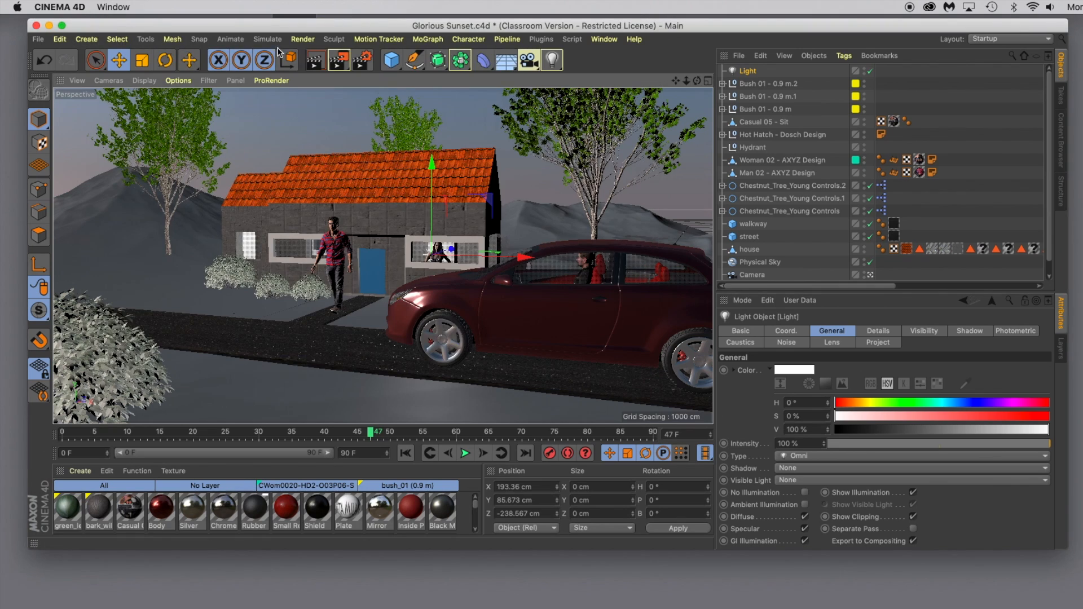
{"action": "left_click", "coordinate": [341, 59]}
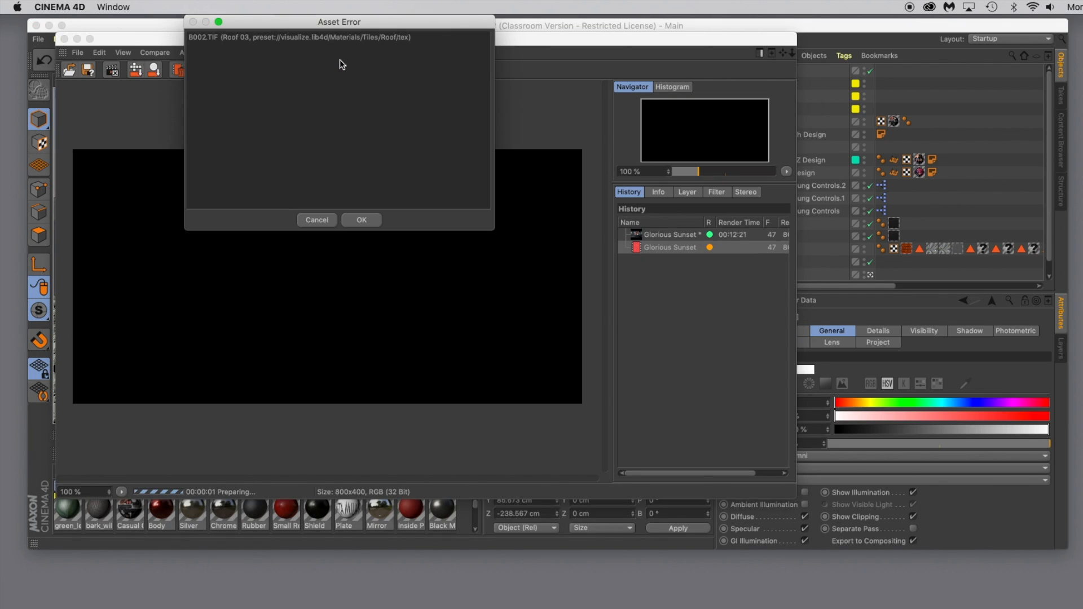
{"action": "left_click", "coordinate": [317, 221]}
{"action": "left_click", "coordinate": [64, 39]}
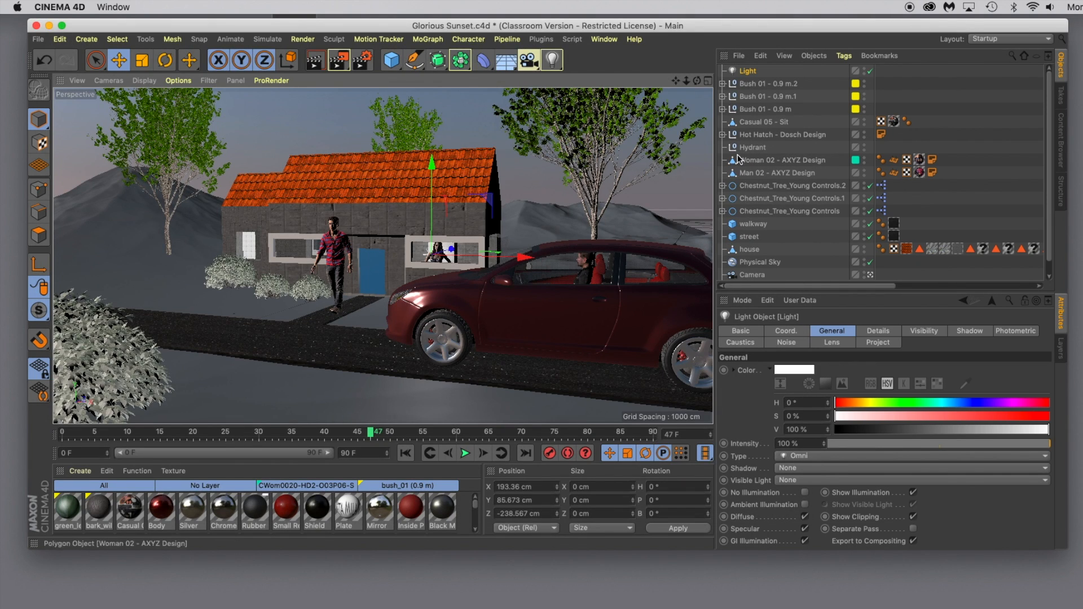
- Load a turquoise cloudy sky preset on the Physical Sky and replace it with the violet-blue cloudy preset
{"action": "scroll", "coordinate": [767, 167], "scroll_direction": "down", "scroll_amount": 1}
{"action": "left_click", "coordinate": [762, 249]}
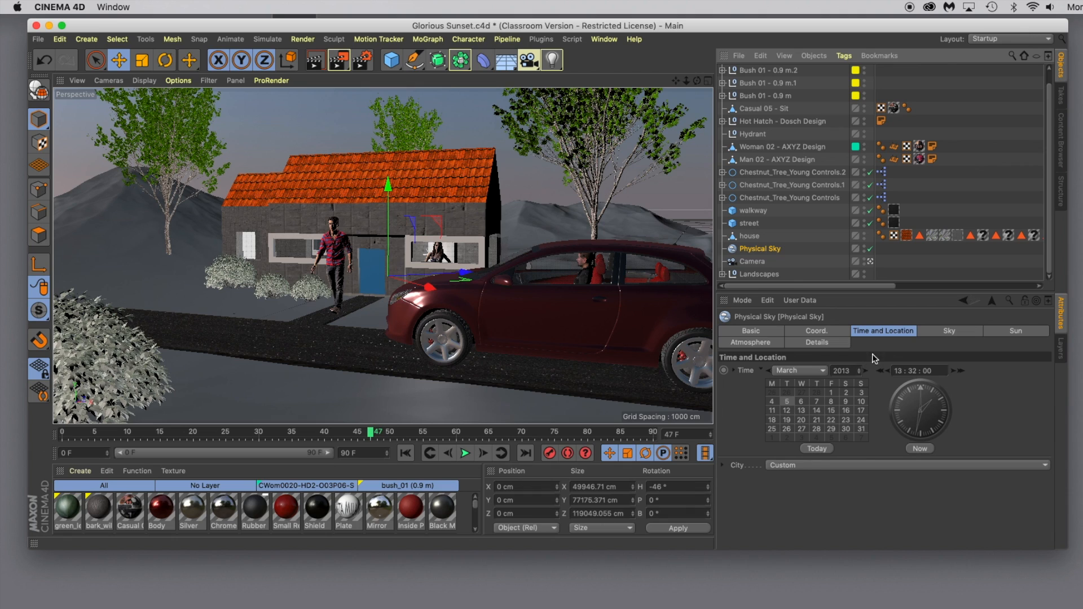
{"action": "left_click", "coordinate": [950, 337]}
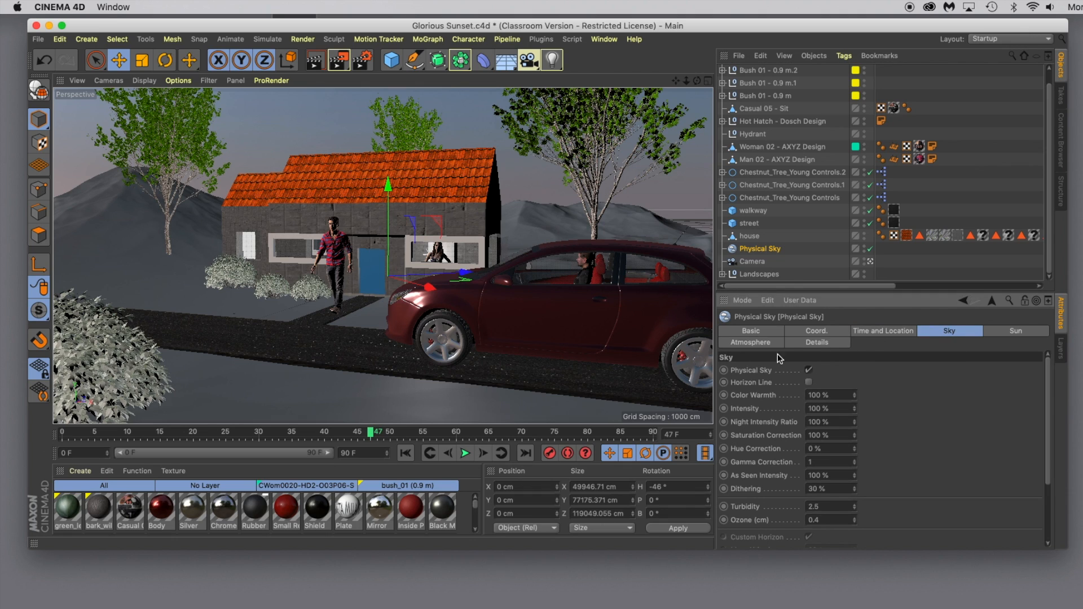
{"action": "left_click", "coordinate": [752, 332]}
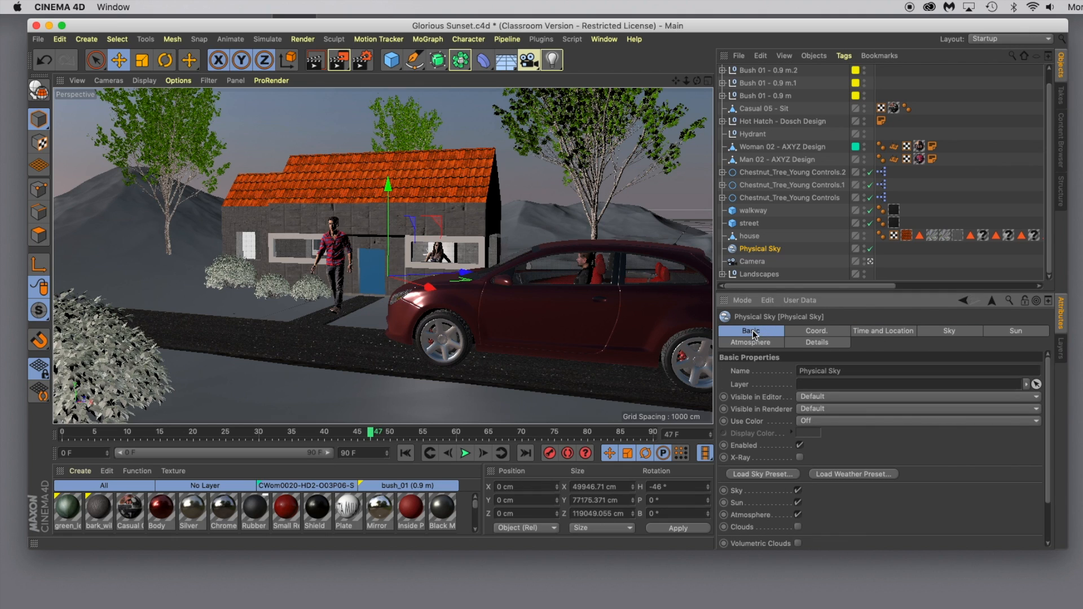
{"action": "left_click", "coordinate": [763, 475]}
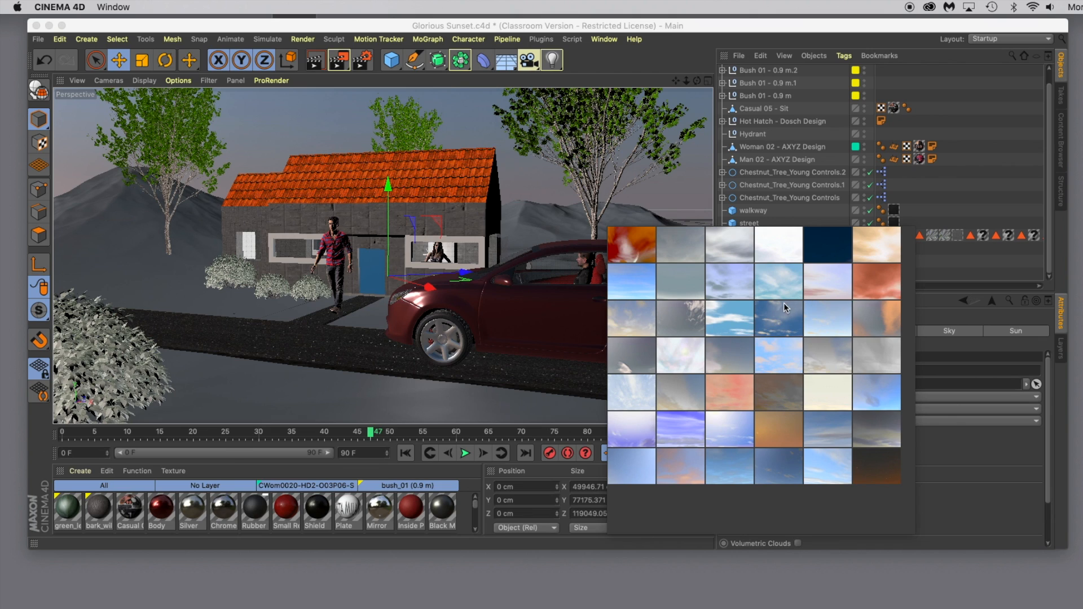
{"action": "left_click", "coordinate": [777, 285]}
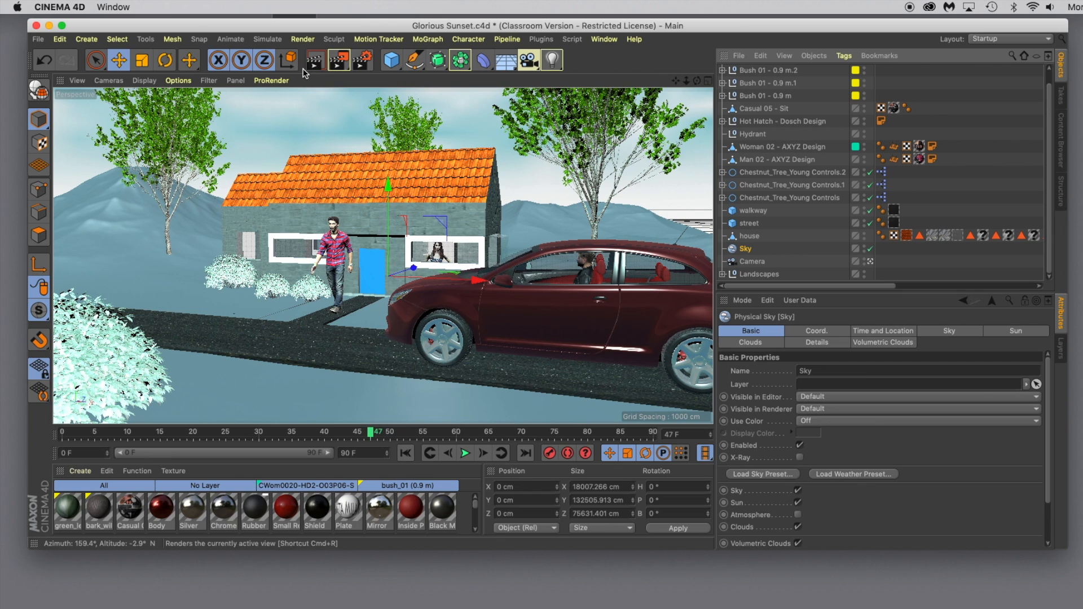
{"action": "left_click", "coordinate": [758, 474]}
{"action": "left_click", "coordinate": [721, 429]}
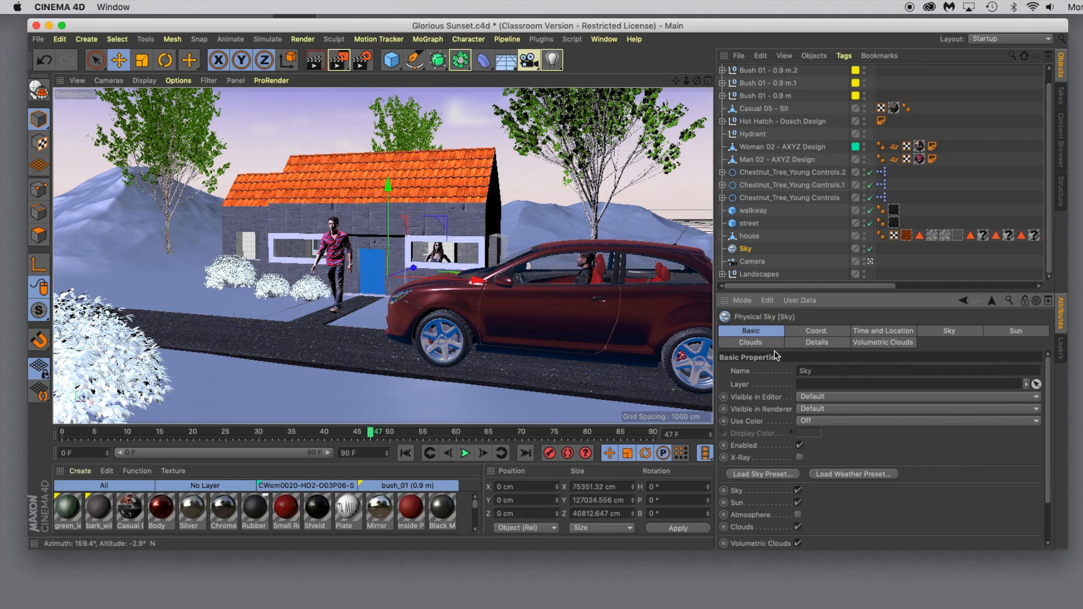
- Render the scene in the Picture Viewer and save it as an 8-bit TIFF still image named "example render" on the Desktop
{"action": "left_click", "coordinate": [342, 65]}
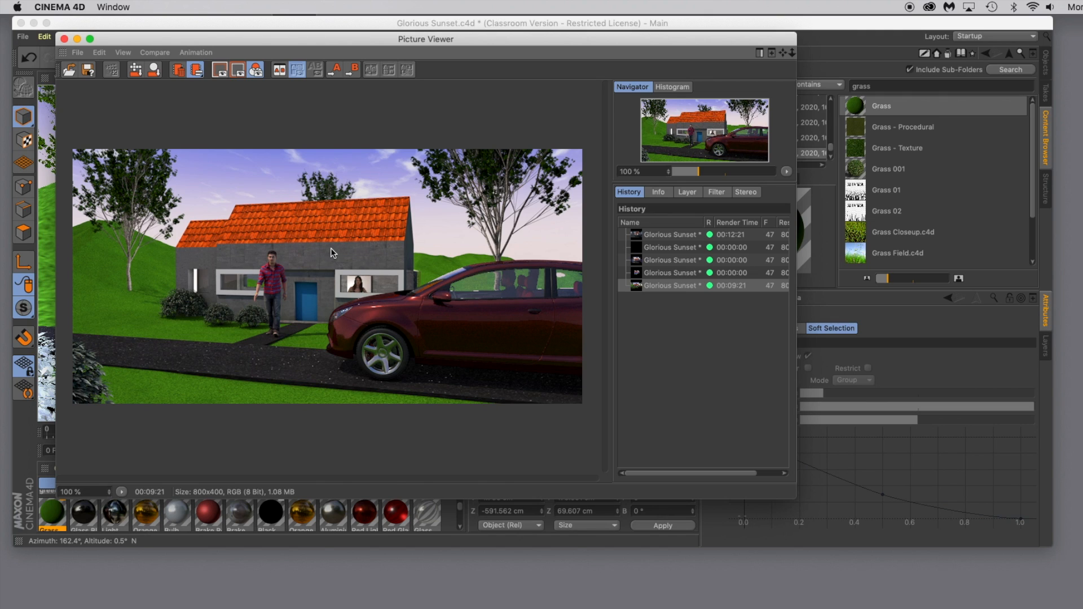
{"action": "left_click", "coordinate": [77, 52]}
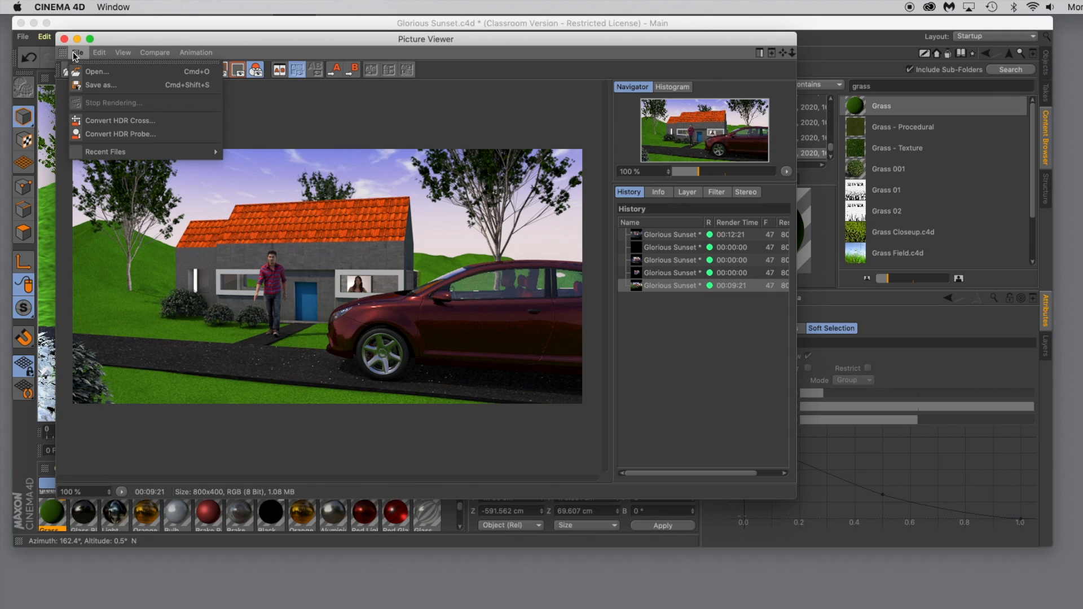
{"action": "left_click", "coordinate": [98, 86]}
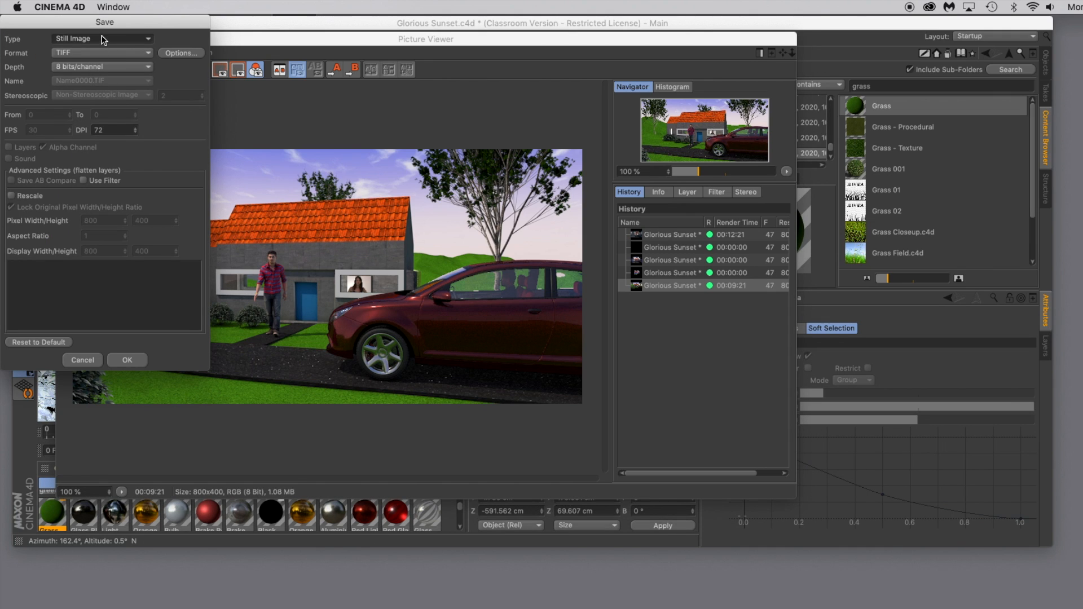
{"action": "left_click", "coordinate": [127, 360]}
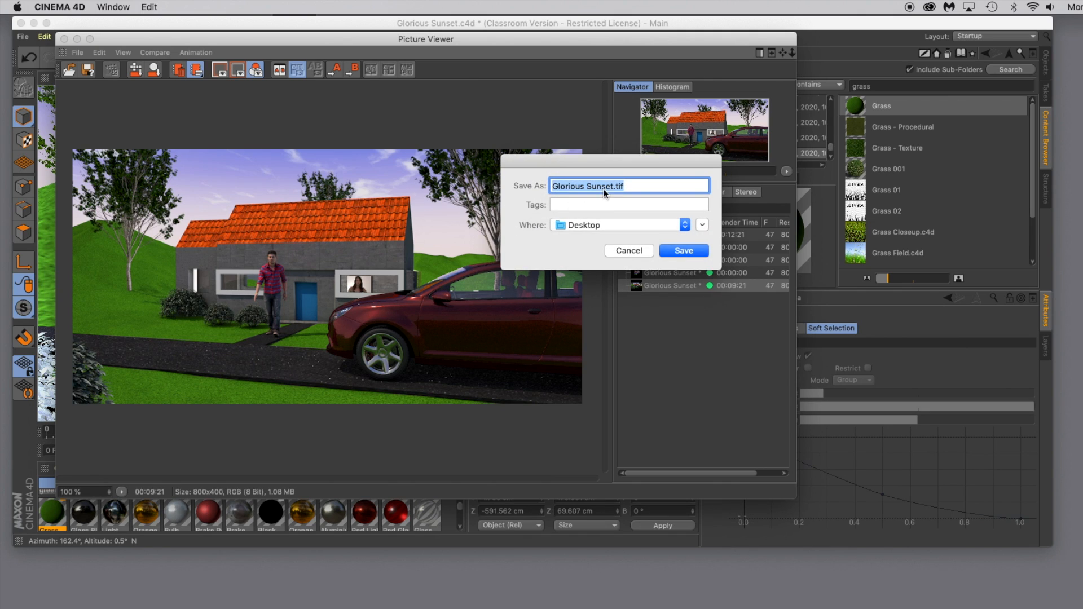
{"action": "left_click", "coordinate": [614, 186]}
{"action": "left_click_drag", "start_coordinate": [613, 186], "coordinate": [513, 187]}
{"action": "type", "text": "example render"}
{"action": "left_click", "coordinate": [671, 253]}
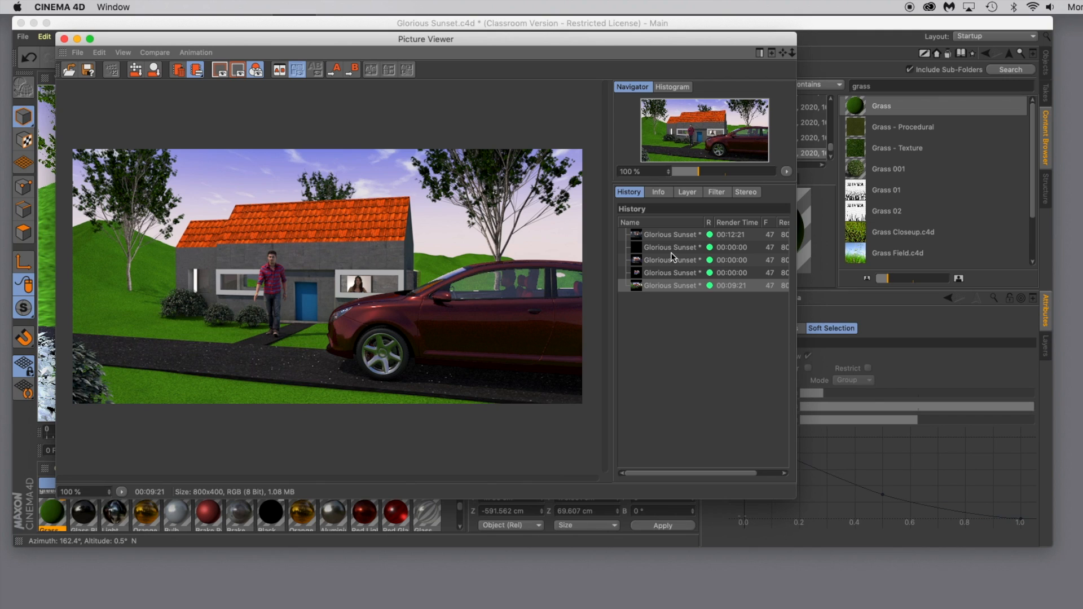